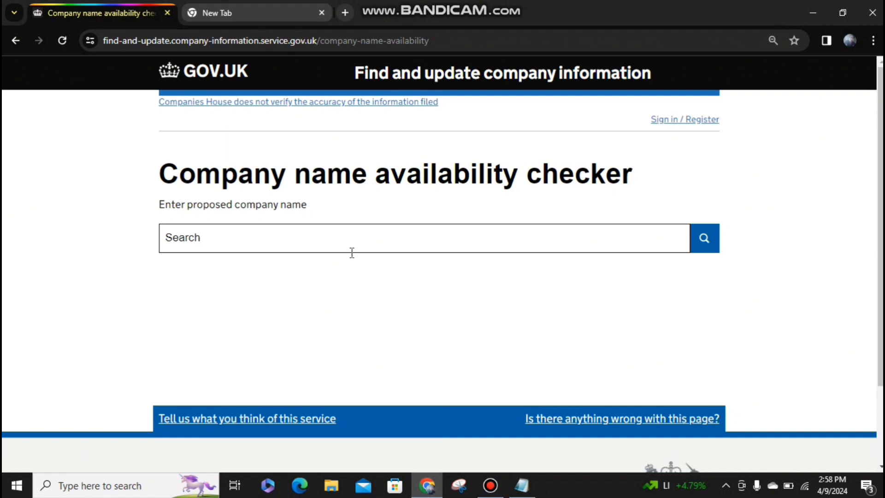
Step: Check whether the company name 'amazinics uk ltd' is available
left_click(322, 238)
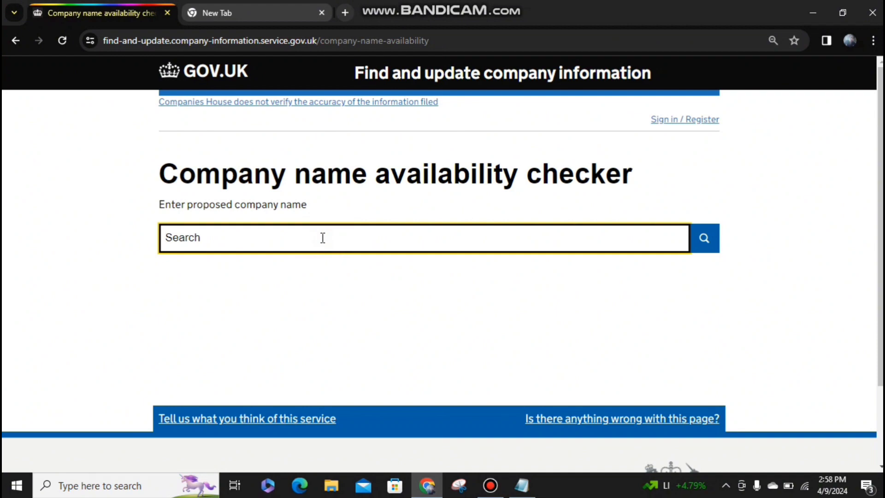
type("amazinics")
key("BackSpace")
type("s uk")
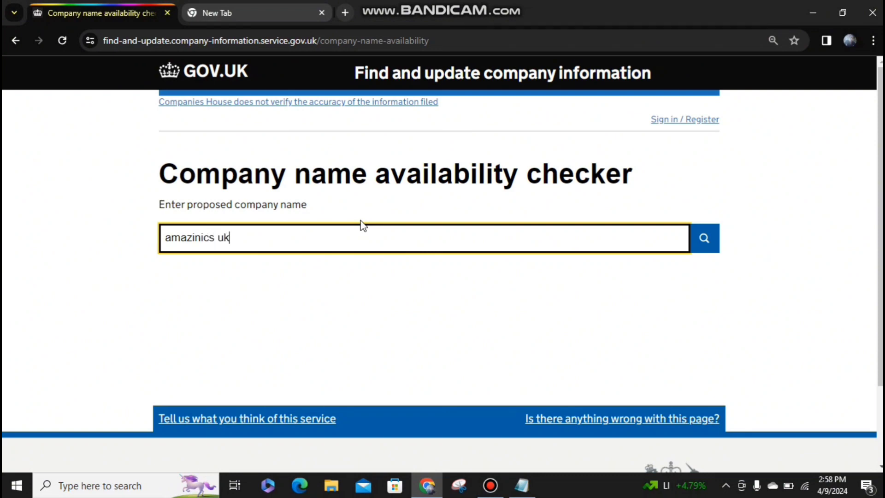
type(" ltd")
left_click(696, 249)
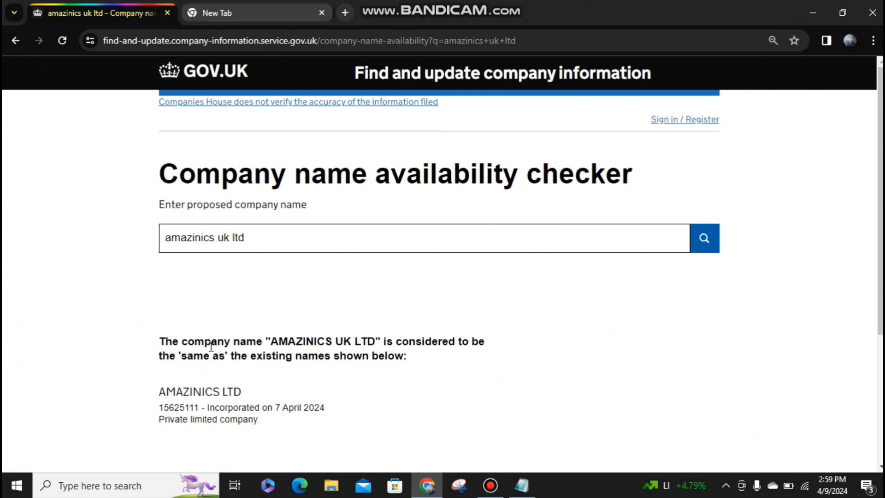
Step: Search again with 'amazinico' instead and review the no-exact-match results
left_click(278, 245)
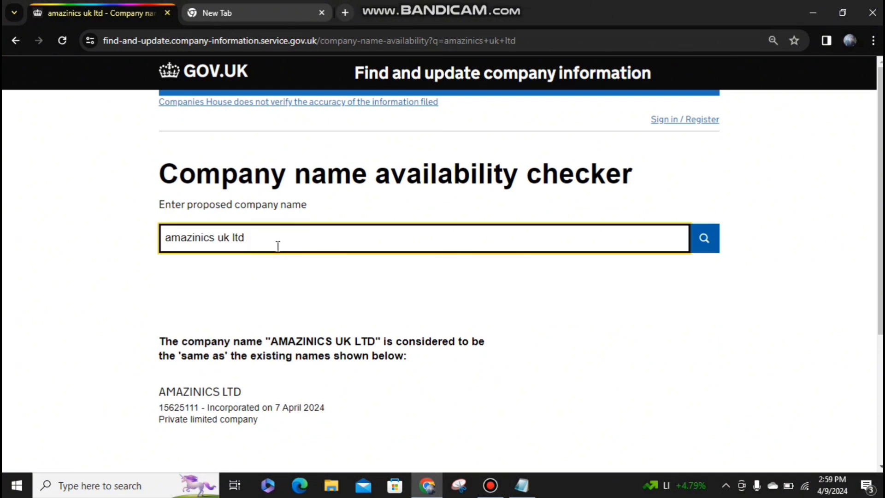
key("BackSpace")
key("BackSpace")
key("BackSpace")
key("BackSpace")
key("BackSpace")
key("BackSpace")
key("BackSpace")
key("BackSpace")
key("BackSpace")
type("co.")
key("BackSpace")
left_click(702, 252)
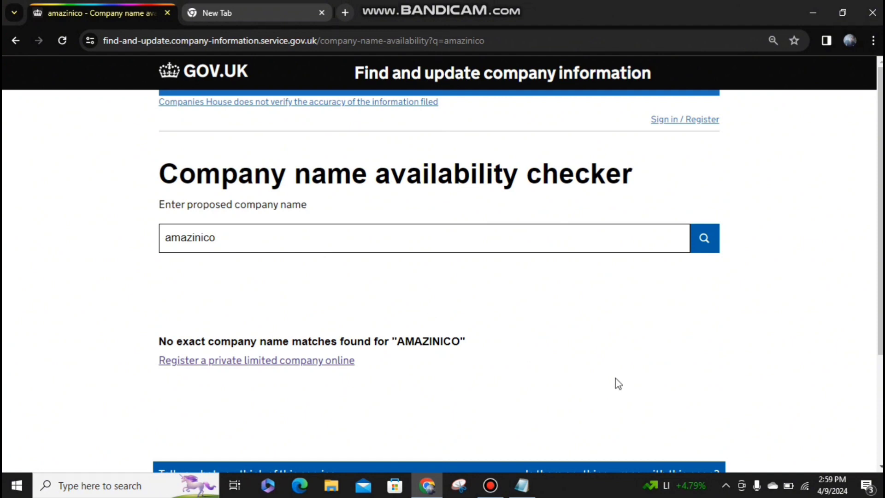
scroll(879, 284, "down", 2)
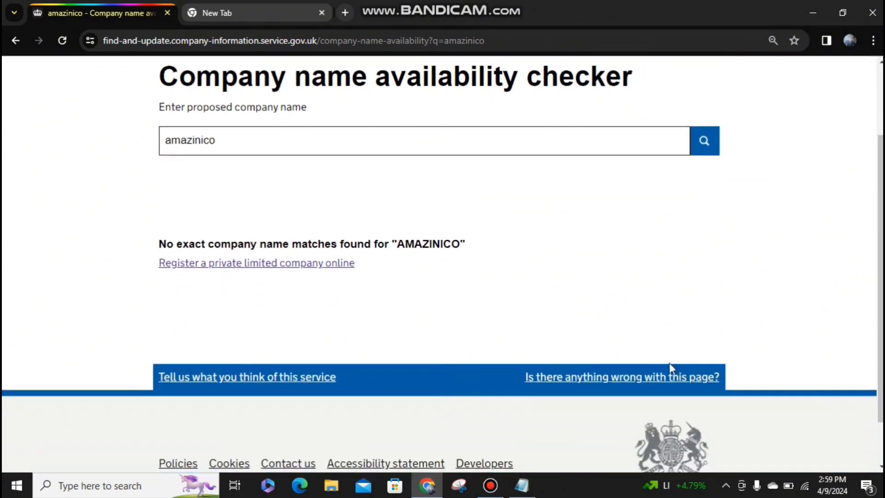
Step: Bring up the 'ltd' Notepad notes and scroll through the Ltd Name, UK address and Sic Code entries
left_click(521, 486)
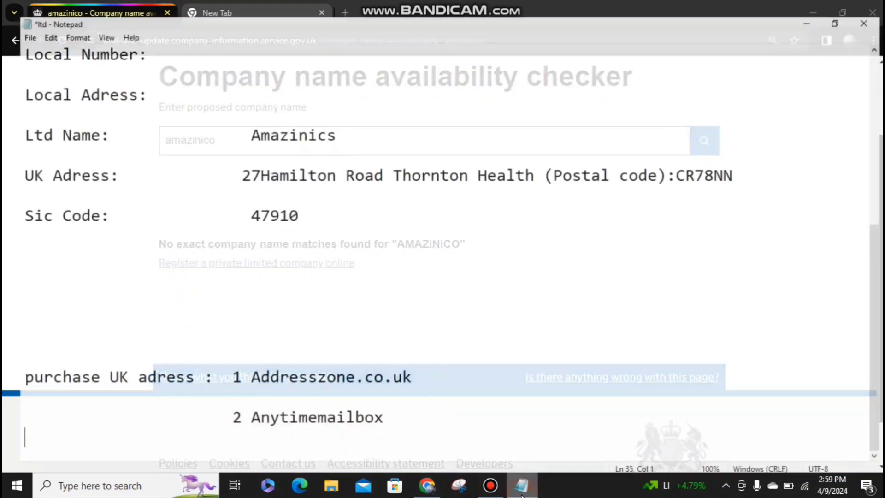
left_click_drag(879, 275, 880, 100)
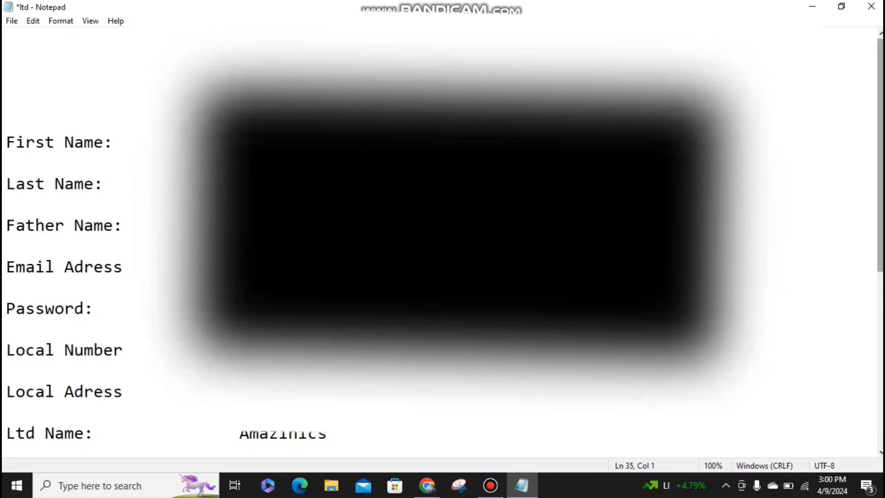
scroll(442, 249, "down", 1)
scroll(442, 249, "down", 1)
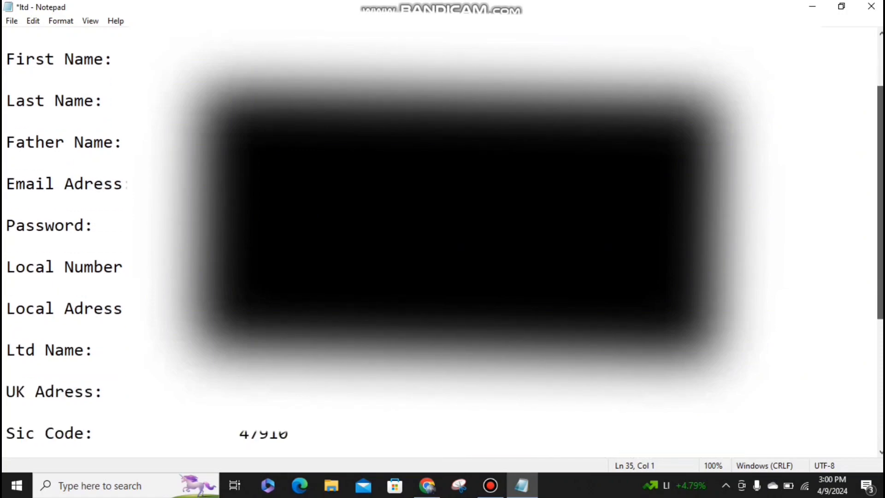
scroll(443, 249, "down", 2)
scroll(443, 249, "up", 4)
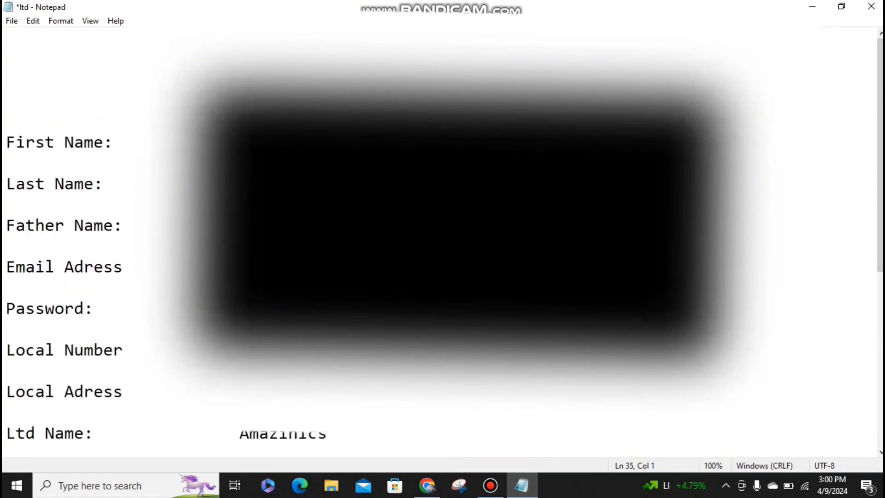
scroll(442, 249, "down", 2)
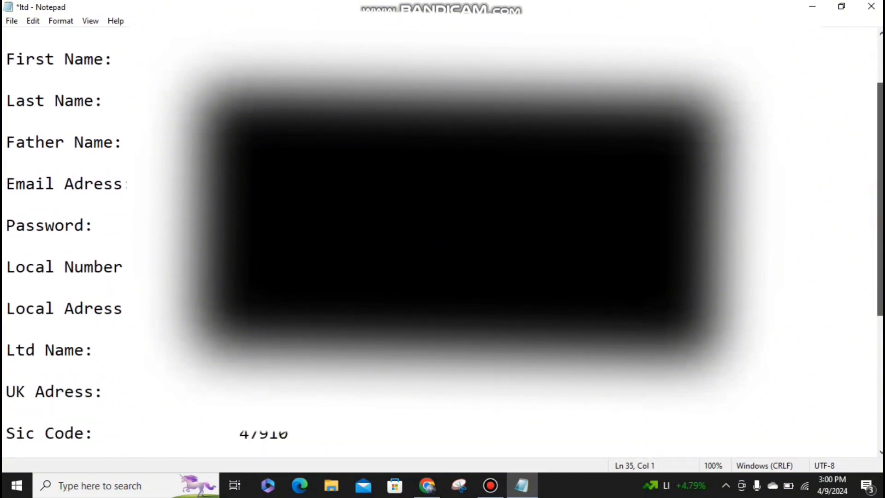
scroll(443, 249, "down", 1)
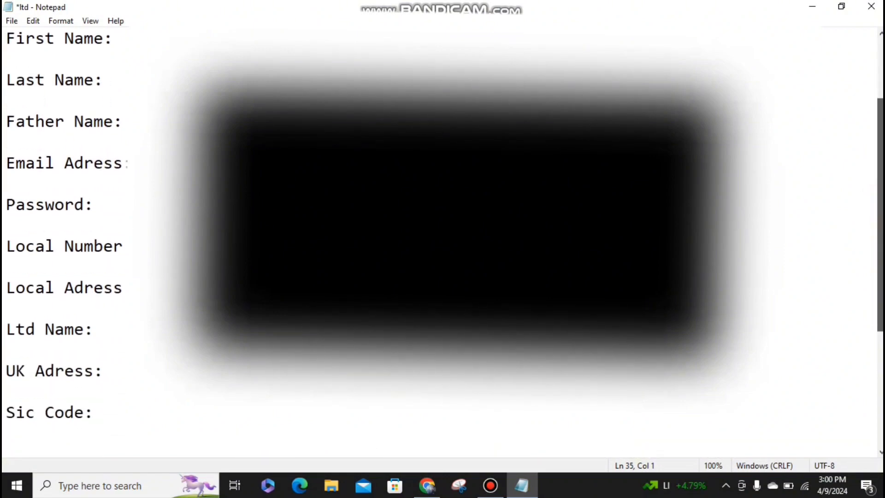
scroll(443, 249, "down", 1)
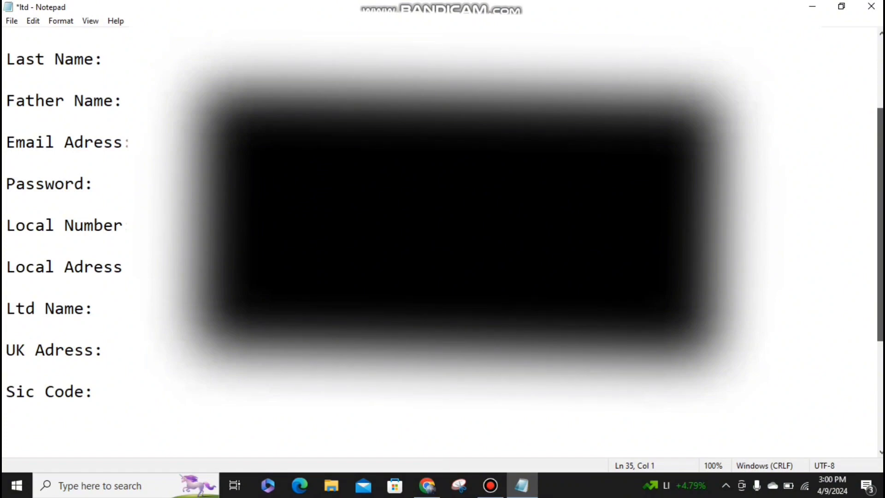
scroll(442, 249, "down", 1)
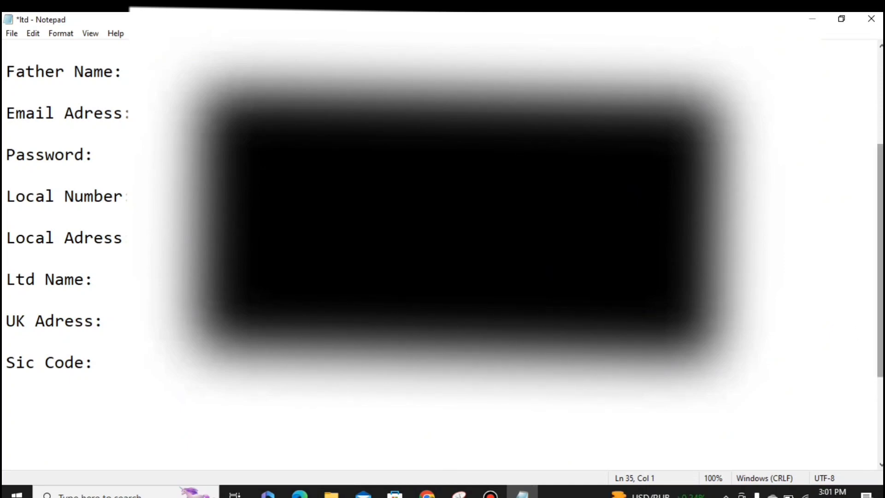
Step: Look over the purchase UK address lines in Notepad, then return to the AMAZINICO results in Chrome
scroll(881, 277, "down", 2)
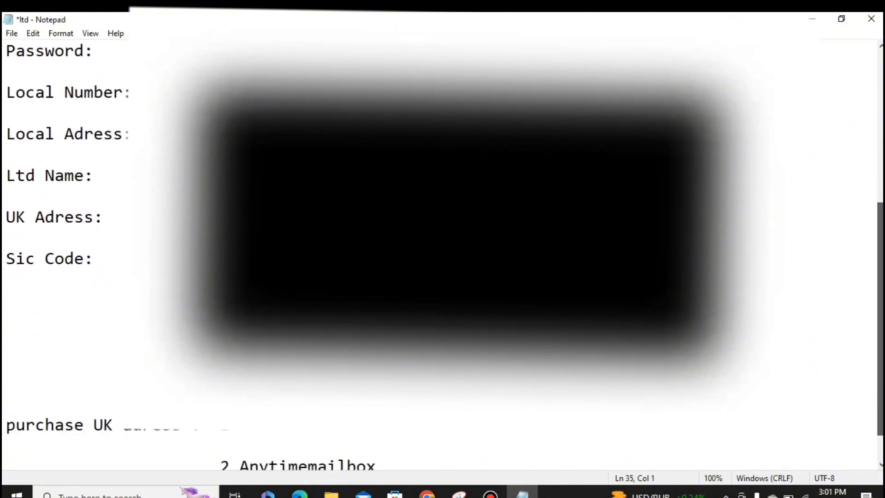
scroll(443, 249, "down", 1)
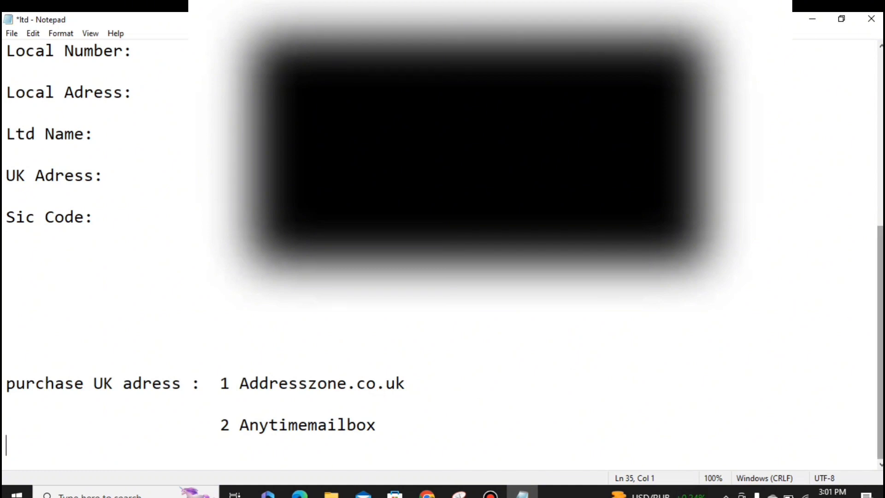
left_click_drag(881, 323, 881, 197)
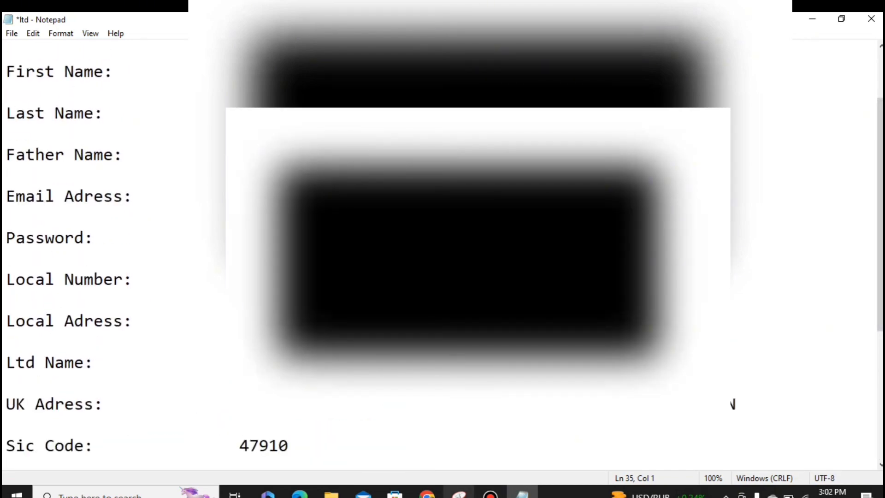
left_click(427, 493)
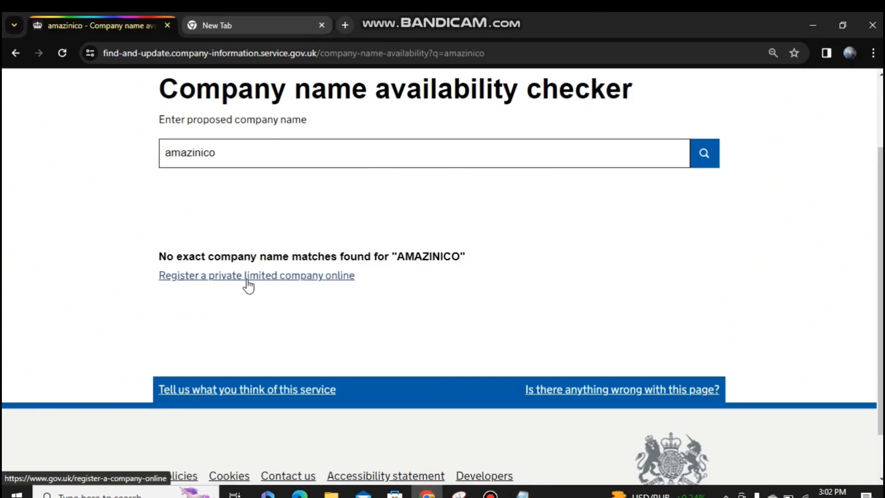
Step: From the private limited company guide, start the online registration as a new application
left_click(273, 286)
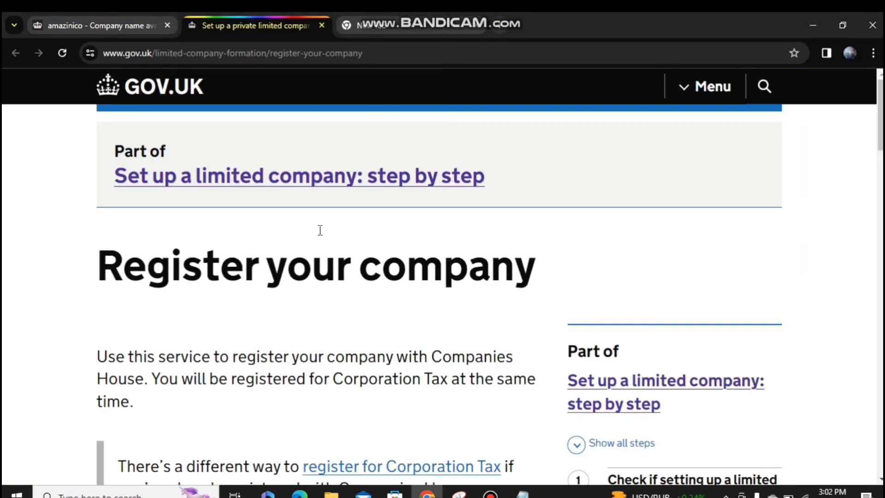
left_click_drag(881, 137, 881, 273)
left_click(123, 388)
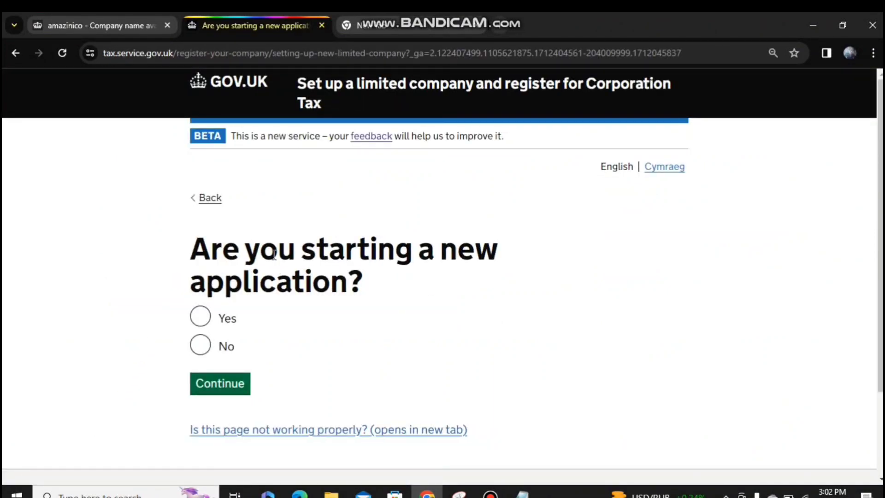
left_click(200, 317)
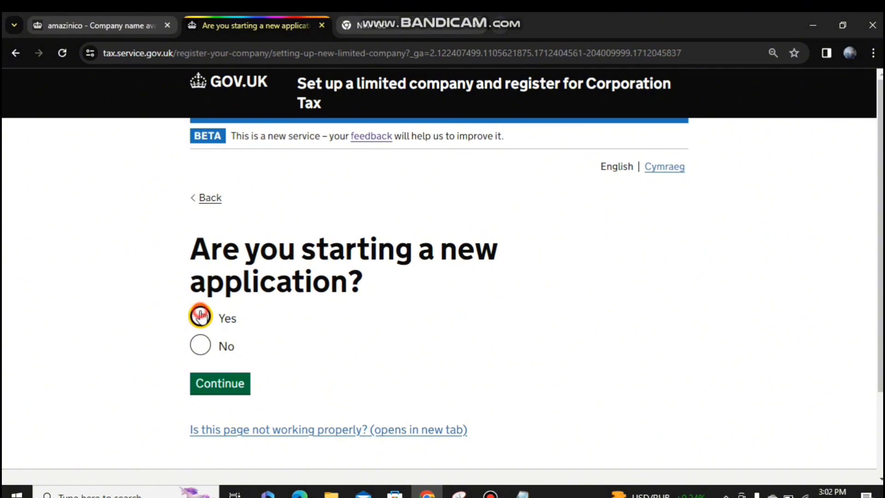
left_click(224, 387)
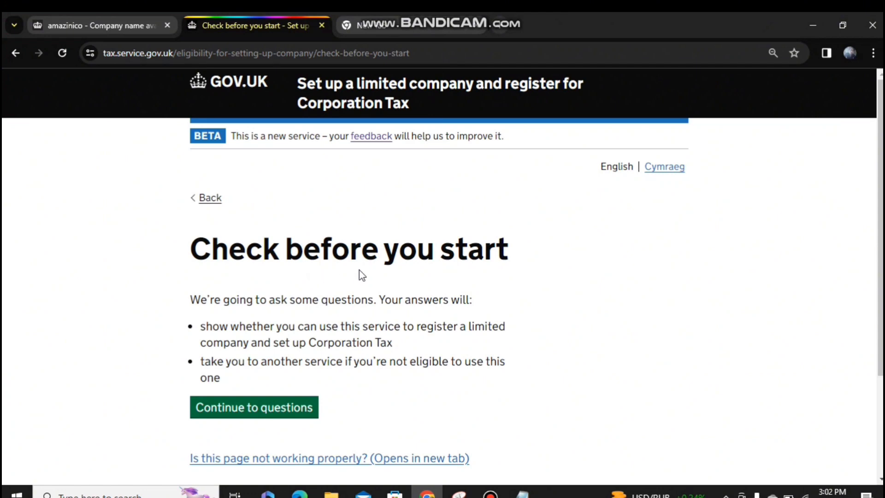
Step: Begin the eligibility questions and confirm you can pay by card or PayPal
scroll(443, 277, "down", 1)
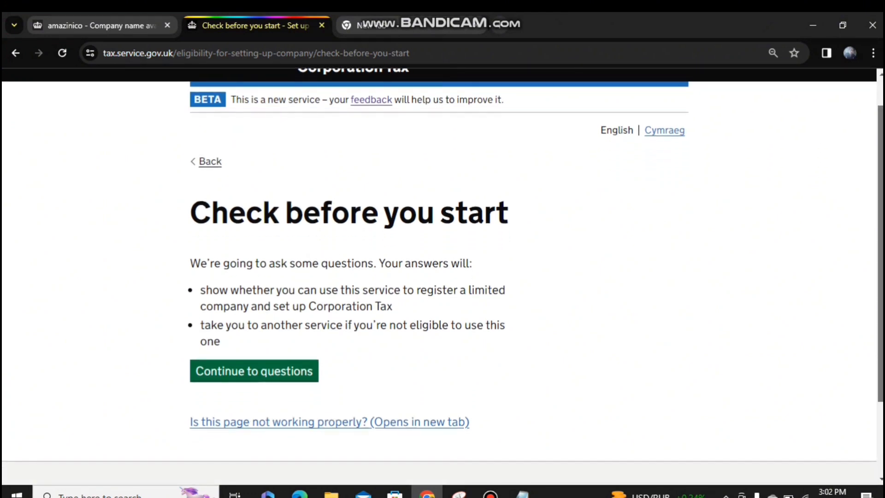
scroll(442, 277, "down", 1)
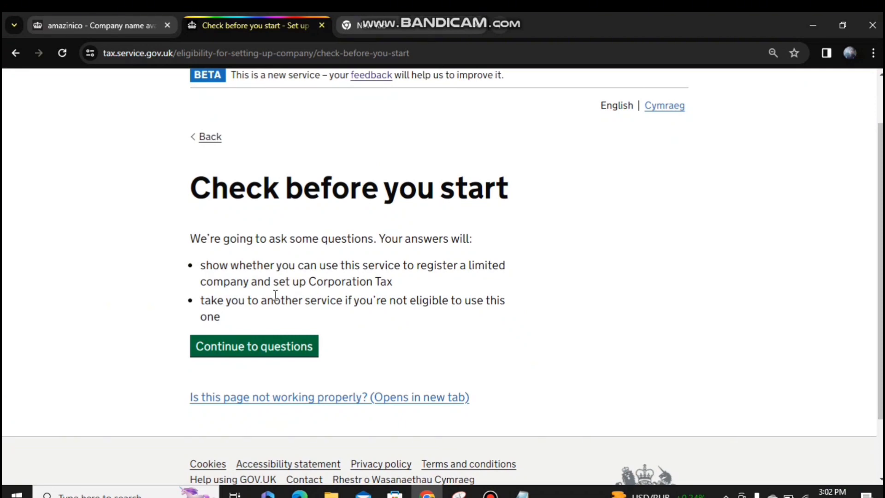
left_click(252, 353)
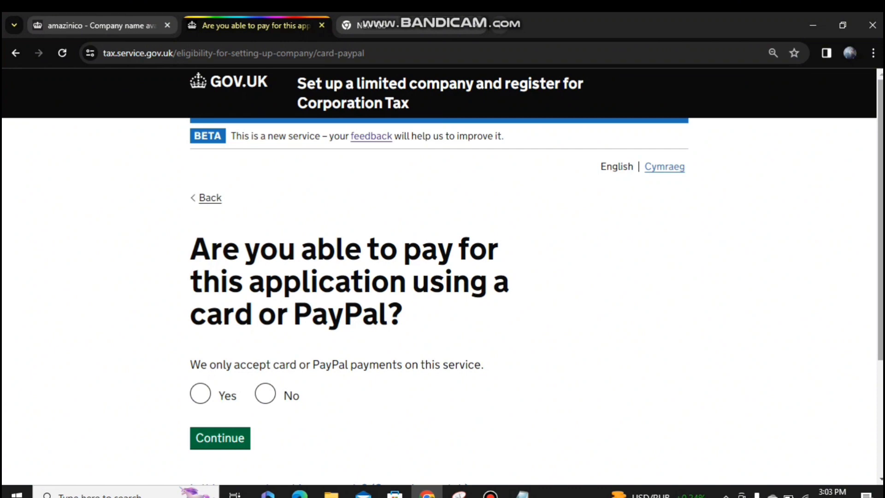
scroll(881, 222, "down", 3)
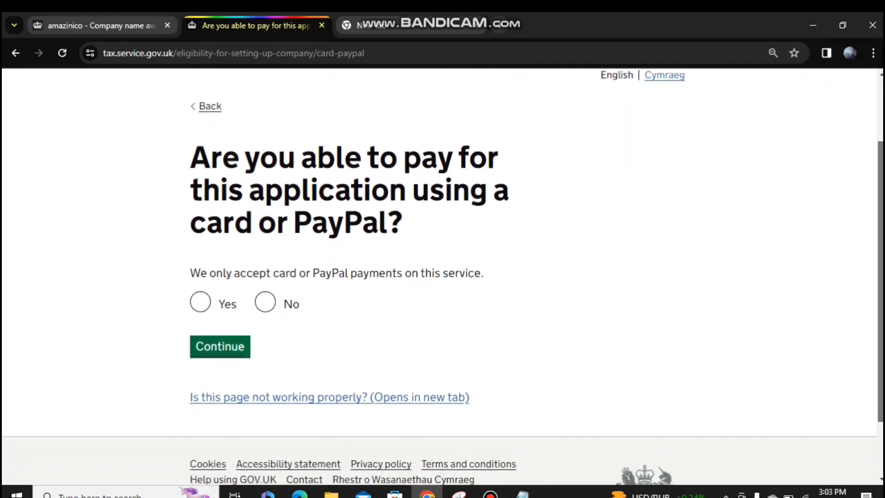
left_click(211, 290)
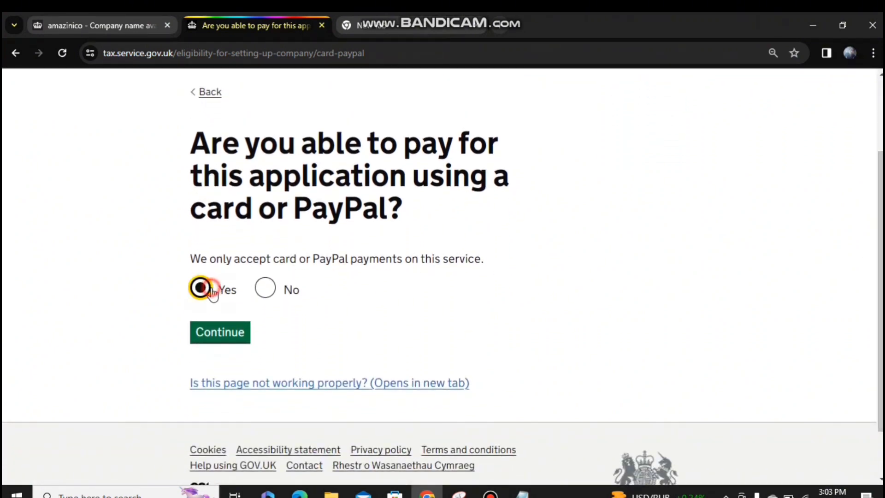
left_click(220, 343)
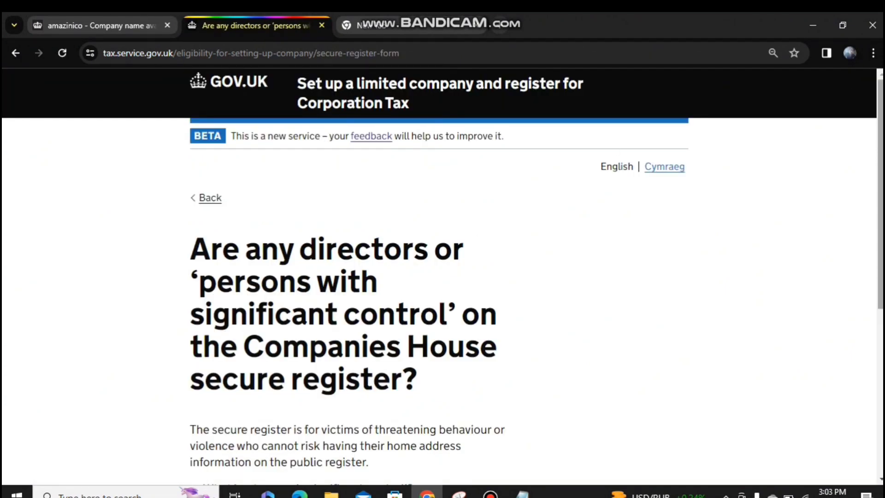
Step: Answer No to the secure register question and reach the Government Gateway user ID page
scroll(443, 276, "down", 1)
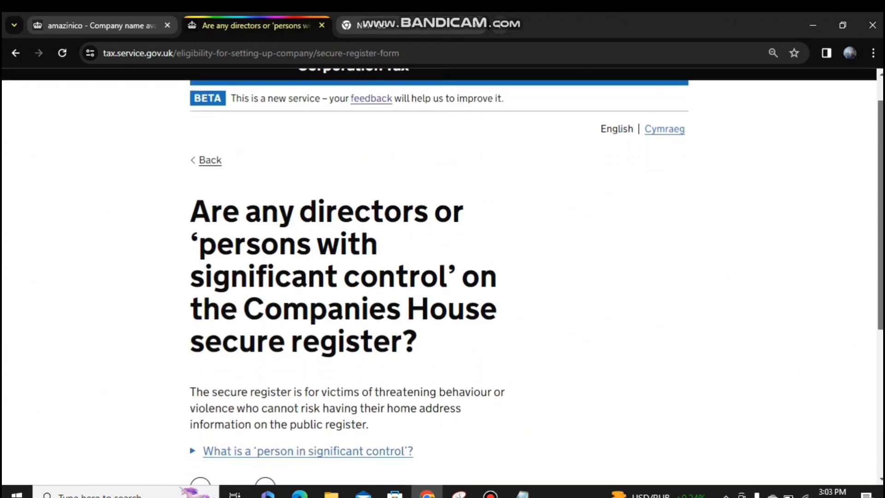
scroll(442, 277, "down", 1)
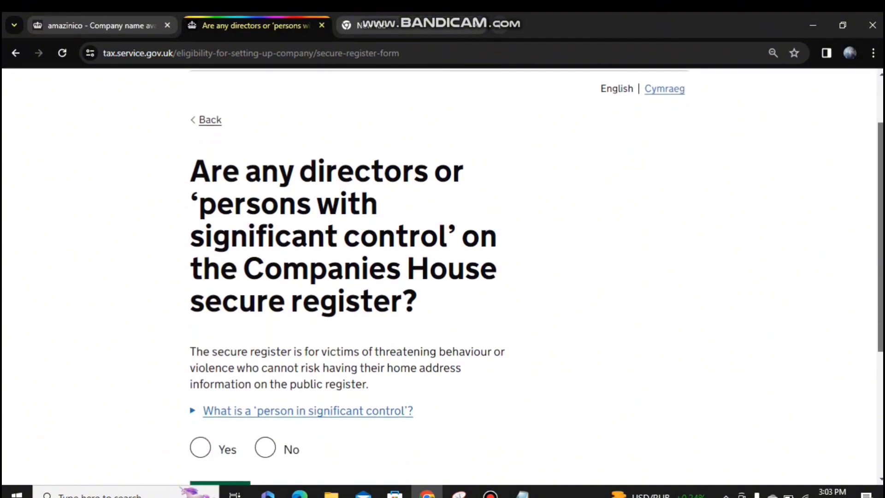
scroll(443, 277, "down", 1)
left_click(257, 402)
left_click(219, 448)
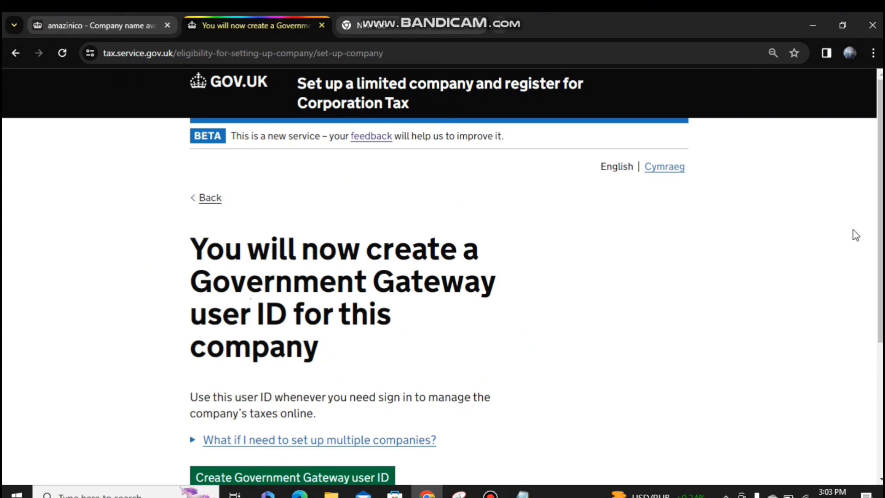
scroll(858, 235, "down", 1)
scroll(504, 326, "down", 3)
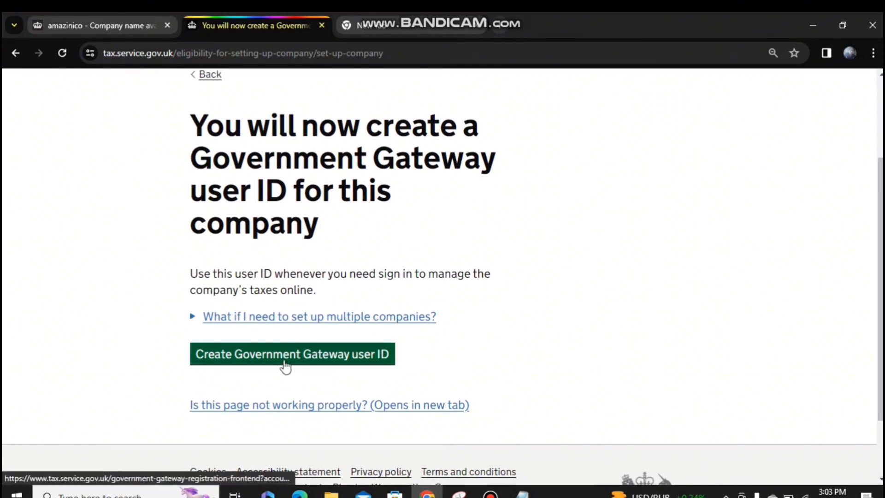
Step: Start a new Government Gateway user ID and confirm the account e-mail with the emailed code
left_click(297, 359)
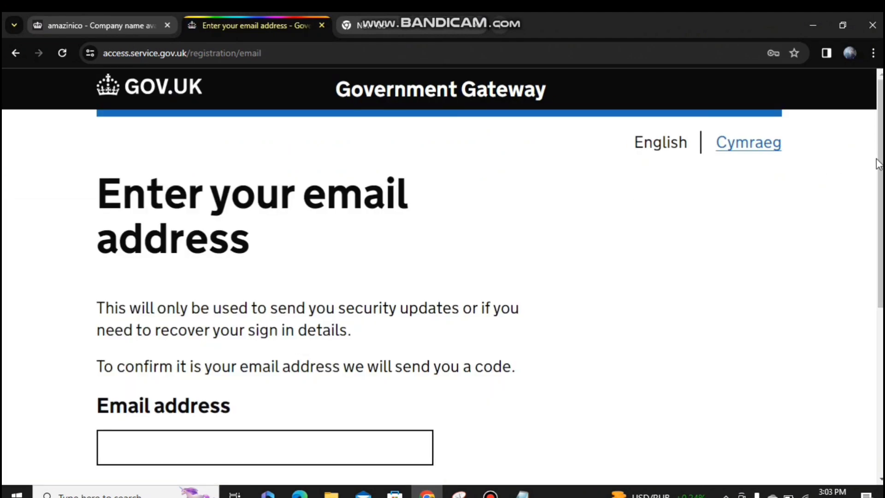
left_click_drag(879, 162, 880, 254)
left_click(370, 261)
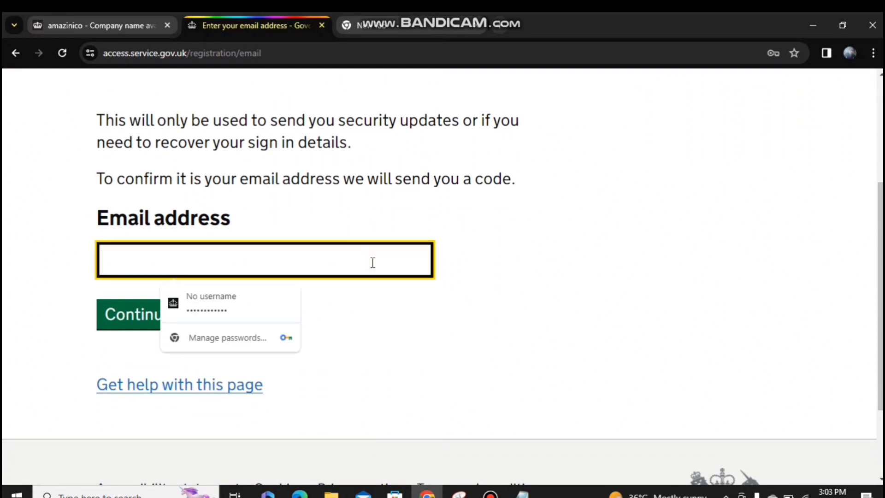
type("m")
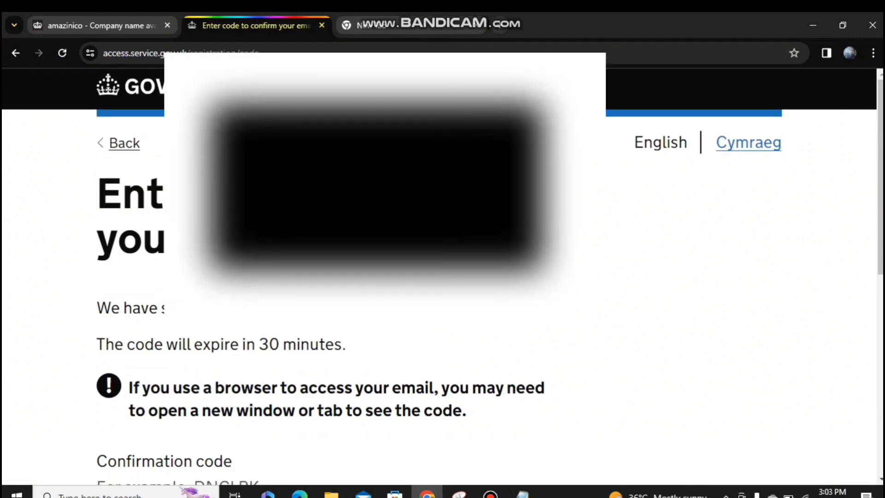
left_click_drag(880, 148, 880, 283)
left_click(245, 234)
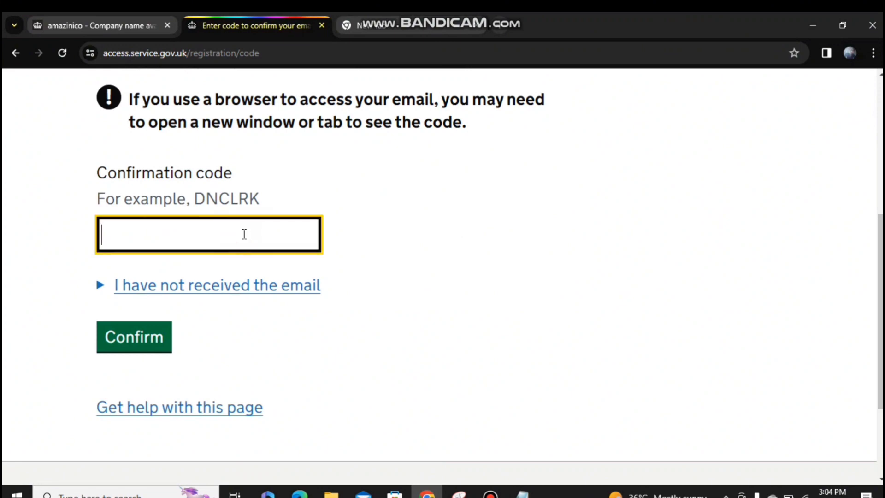
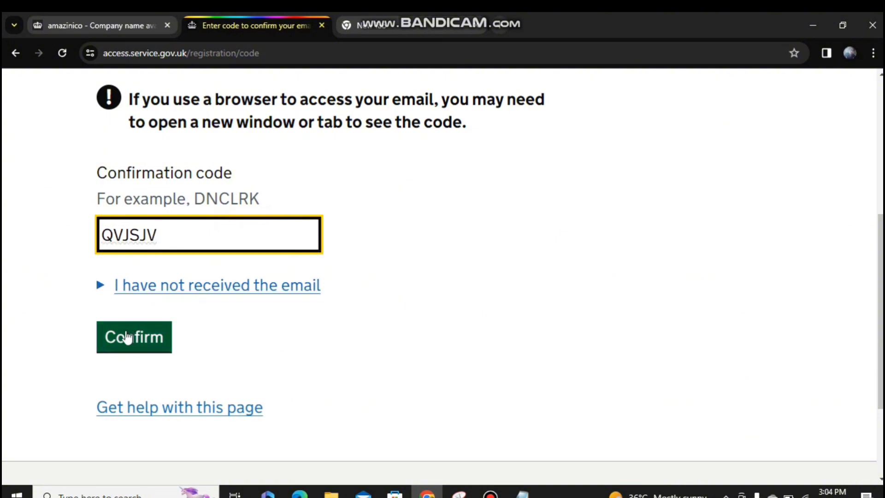
left_click(126, 331)
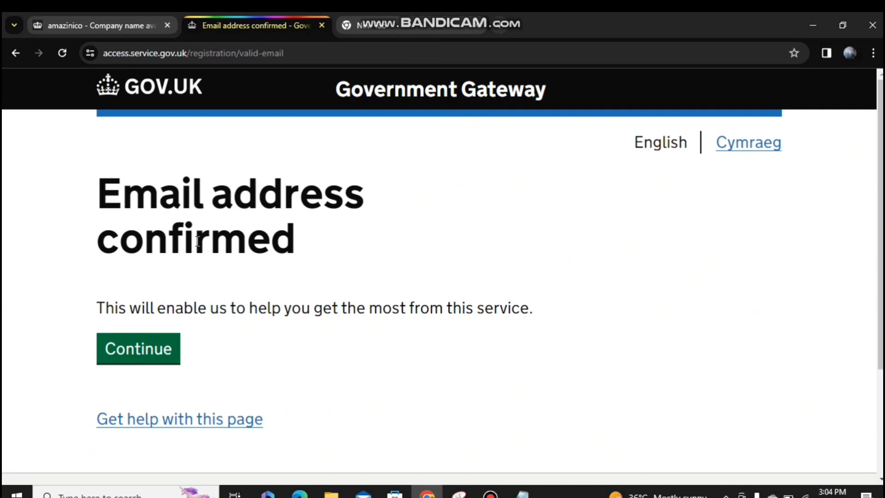
left_click(169, 349)
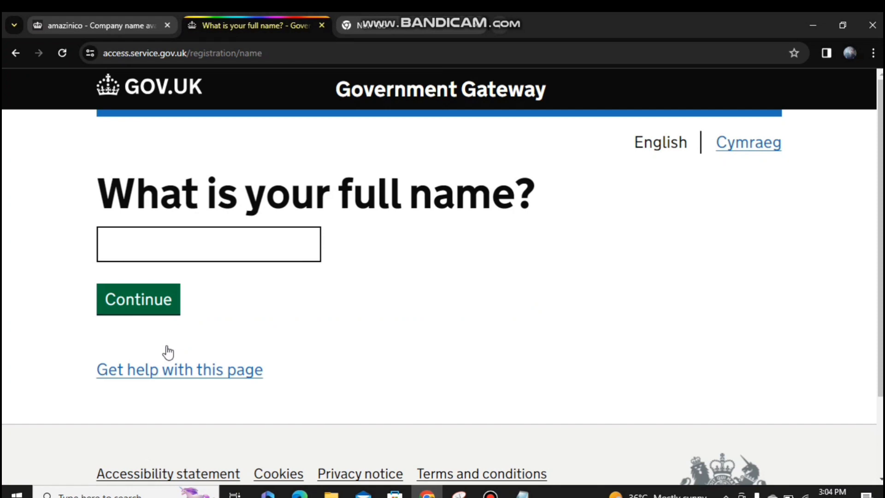
Step: Enter the account holder's full name
left_click(172, 254)
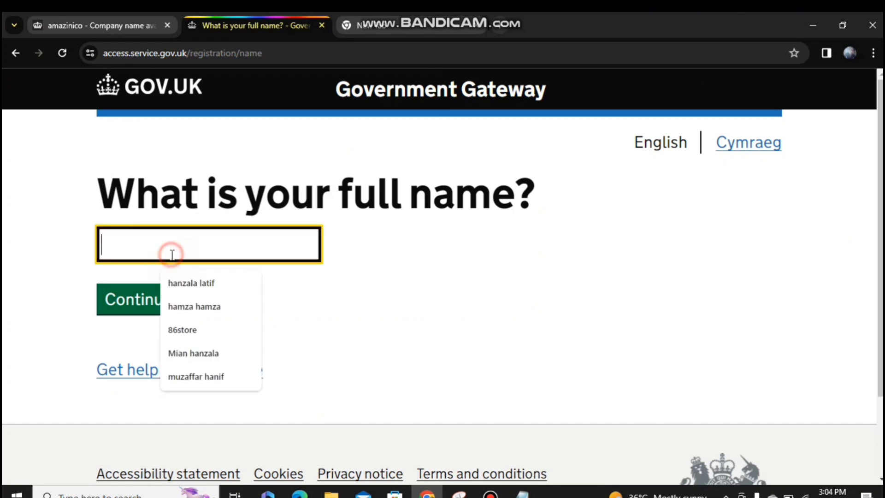
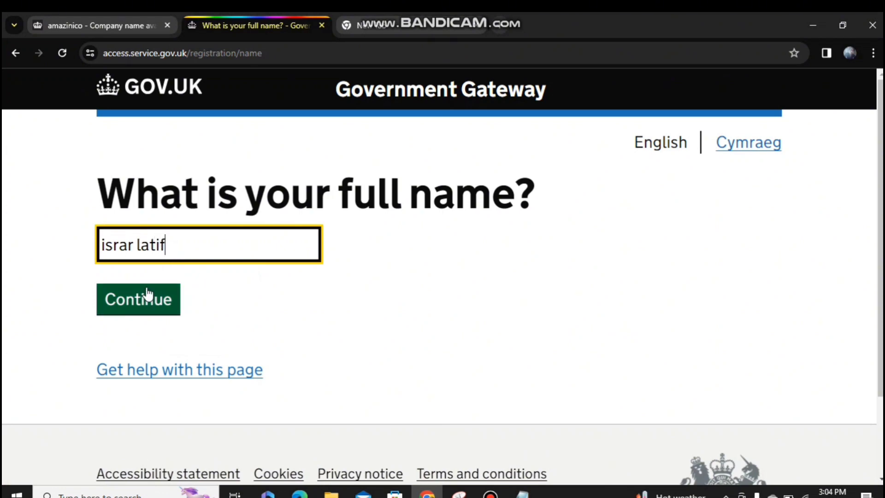
left_click(144, 300)
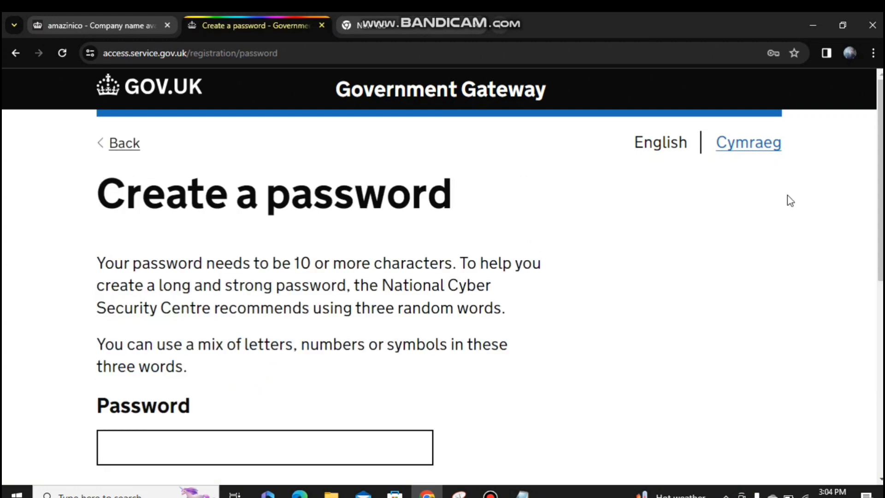
Step: Set the account password and confirm it
scroll(873, 164, "down", 3)
scroll(492, 298, "down", 2)
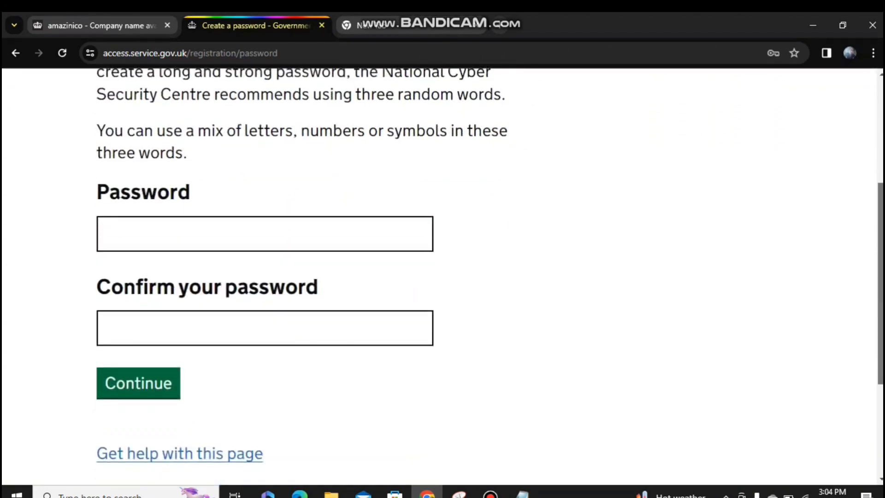
left_click(252, 238)
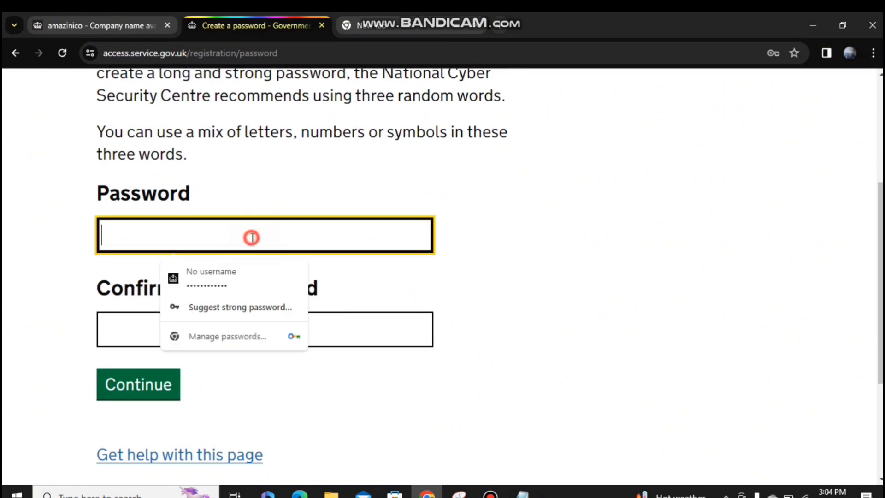
type("••••••••••••••")
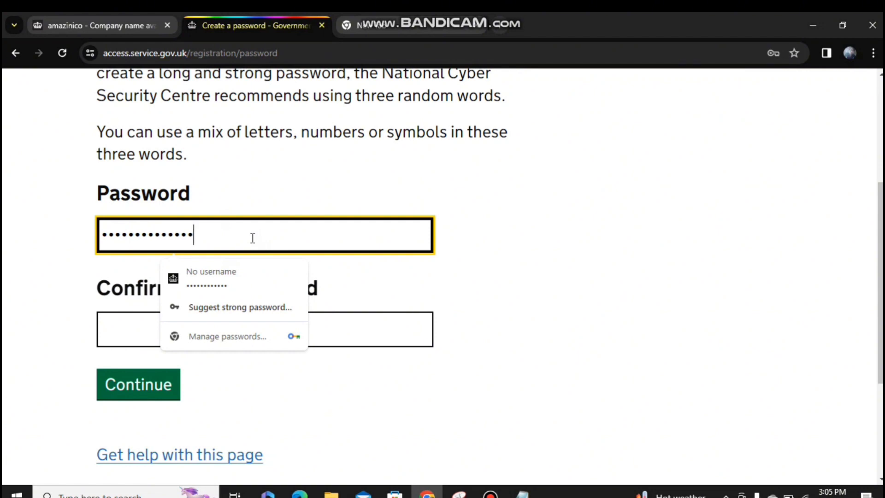
left_click(362, 345)
type("•••••")
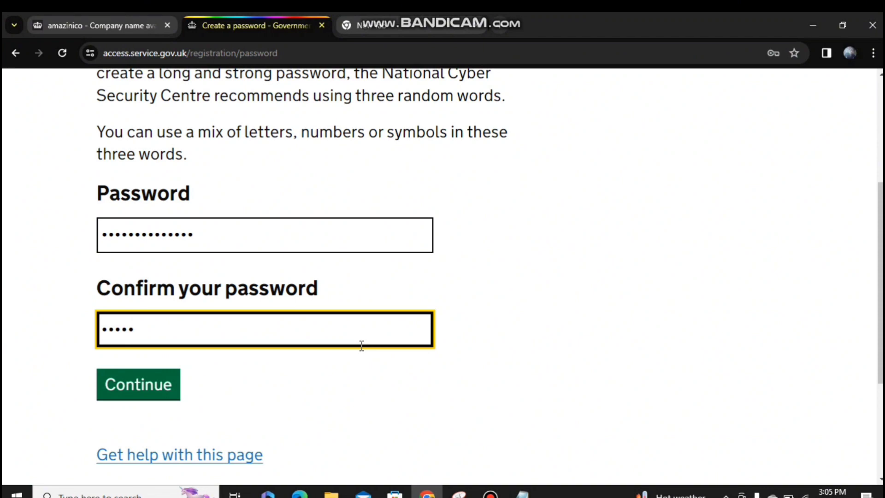
type("•••••••••")
left_click(141, 383)
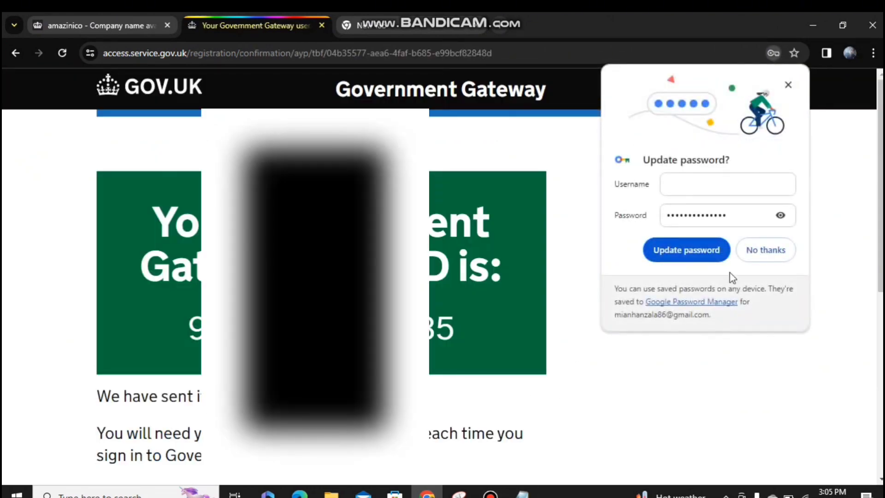
Step: Decline saving the password in Chrome and continue past the new user ID confirmation to security setup
left_click(778, 253)
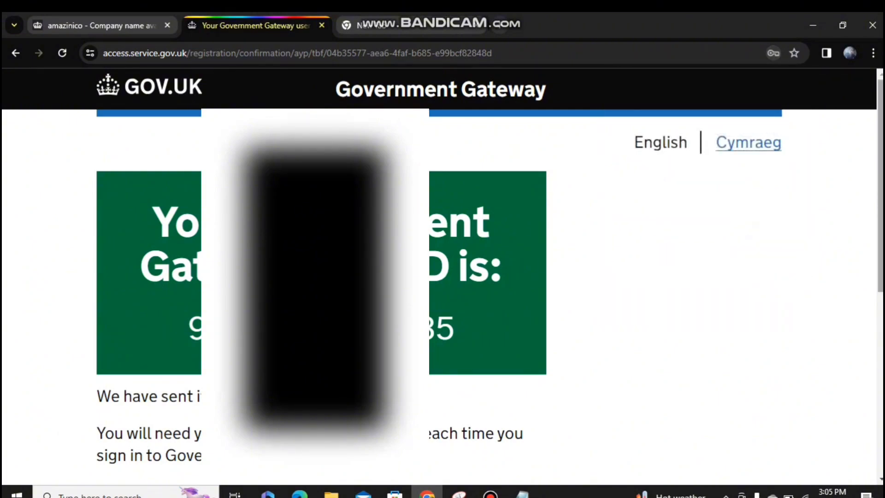
scroll(779, 256, "down", 2)
scroll(864, 258, "down", 2)
left_click(567, 367)
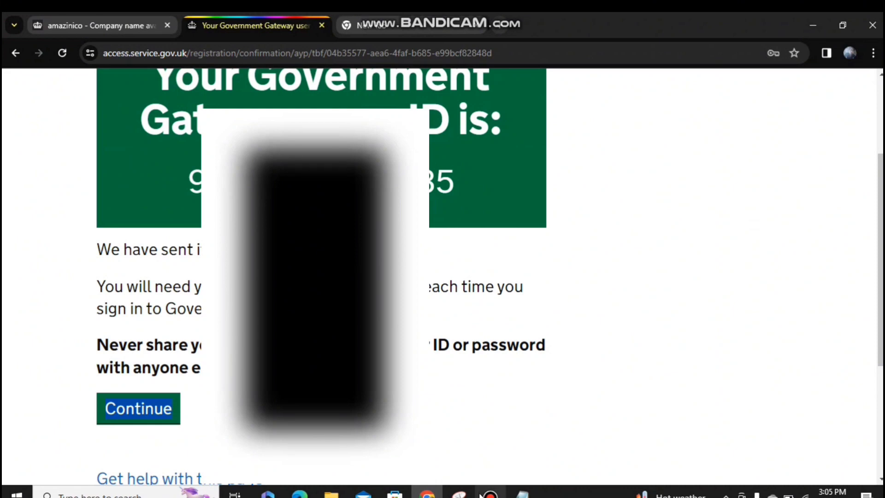
scroll(131, 372, "down", 2)
left_click(124, 348)
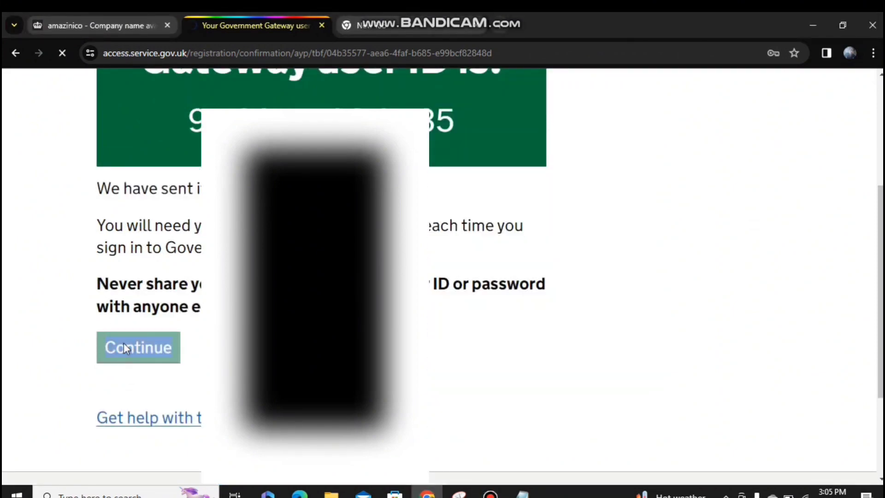
scroll(415, 222, "up", 3)
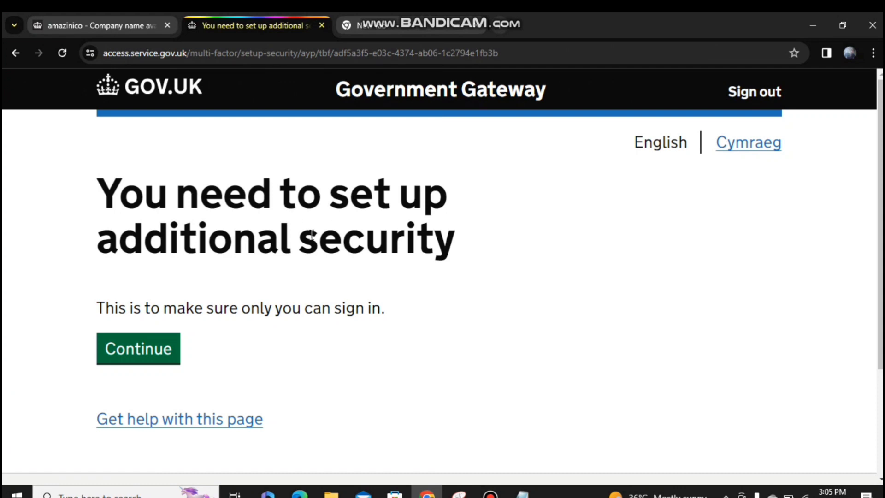
left_click(147, 361)
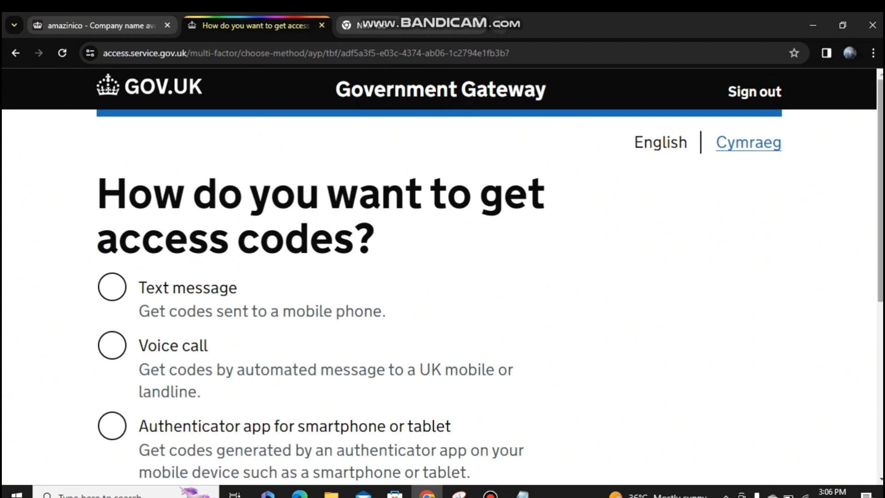
Step: Choose 'Authenticator app for smartphone or tablet' as the access code method
scroll(764, 279, "down", 2)
scroll(490, 277, "down", 1)
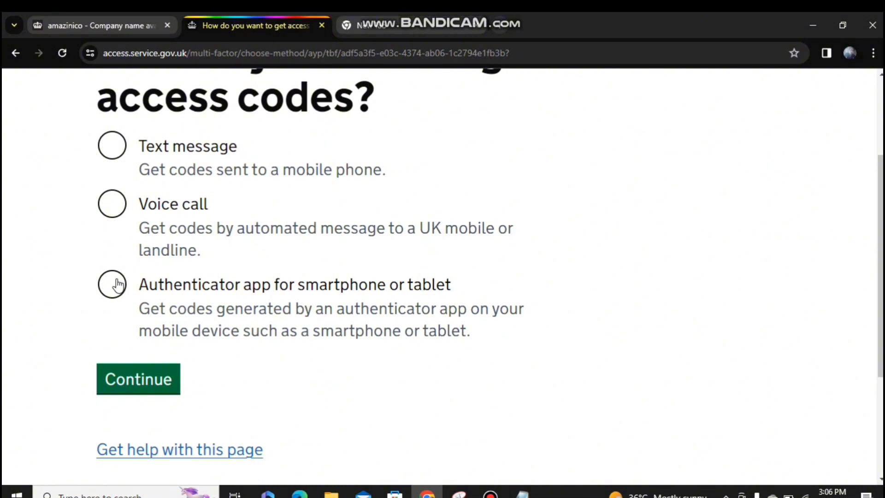
left_click(114, 290)
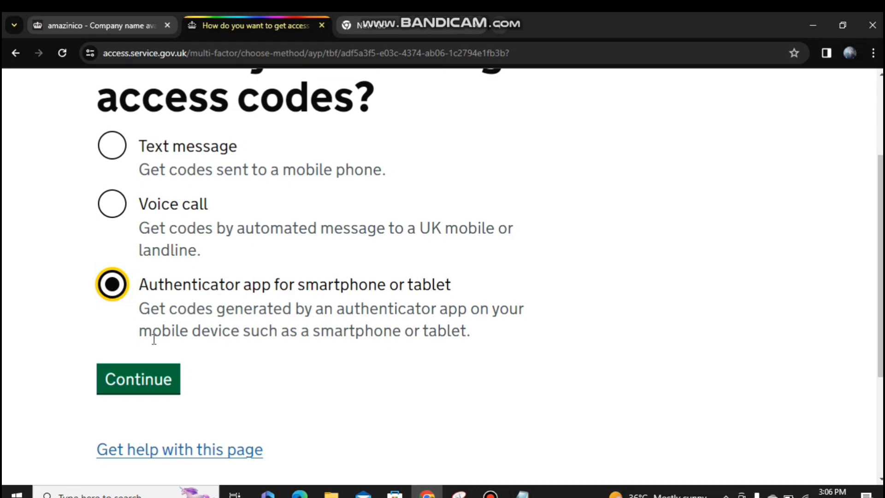
left_click(152, 393)
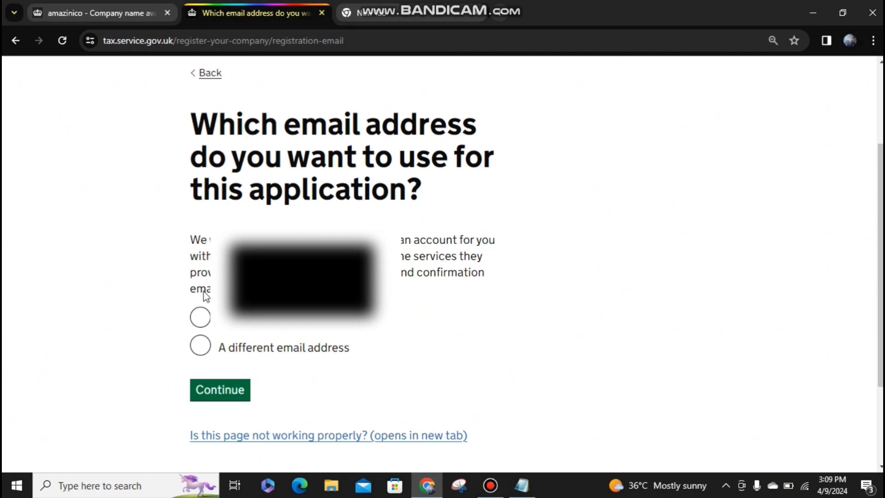
Step: Use the first offered e-mail address and save Company director as your relationship to the company
left_click(202, 319)
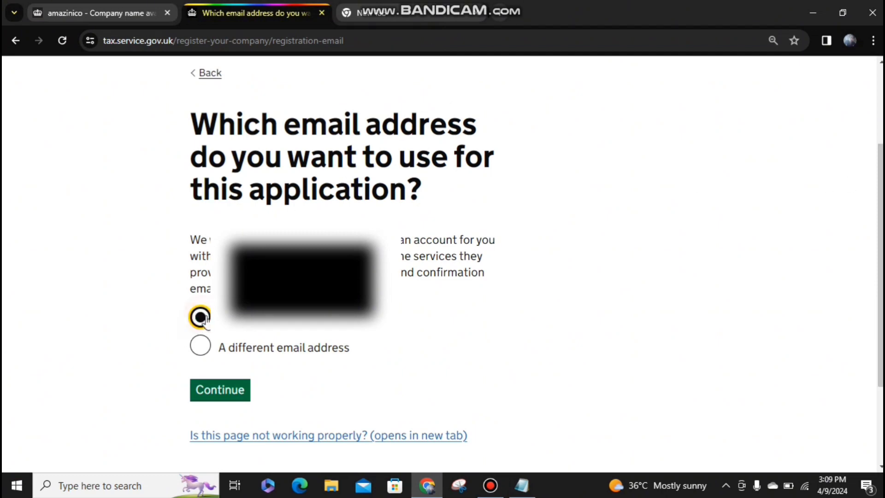
left_click(208, 390)
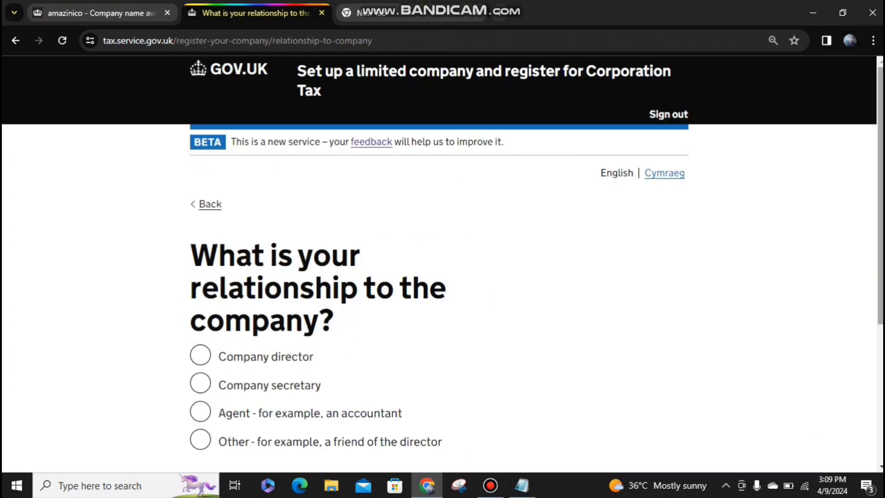
scroll(442, 264, "down", 1)
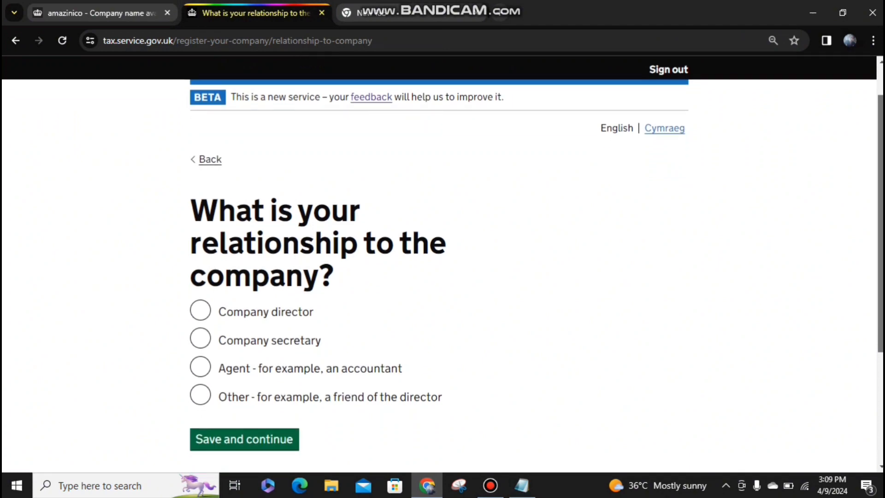
scroll(442, 265, "down", 1)
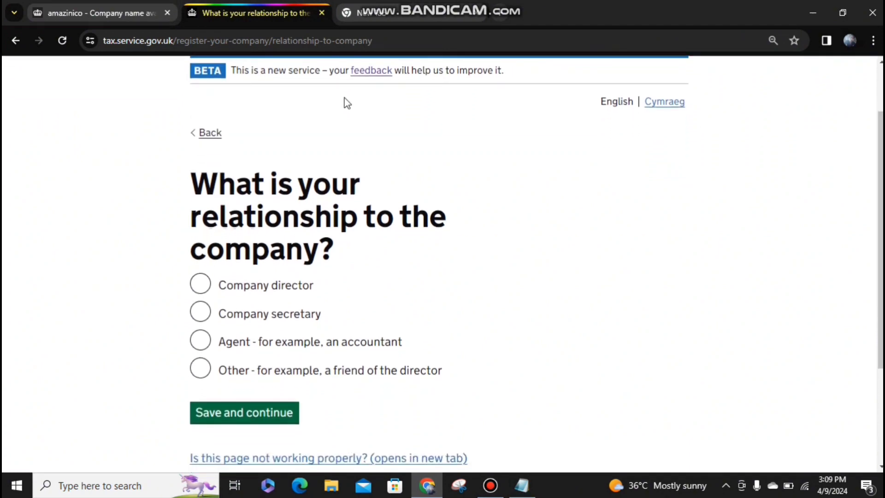
left_click(203, 289)
left_click(228, 412)
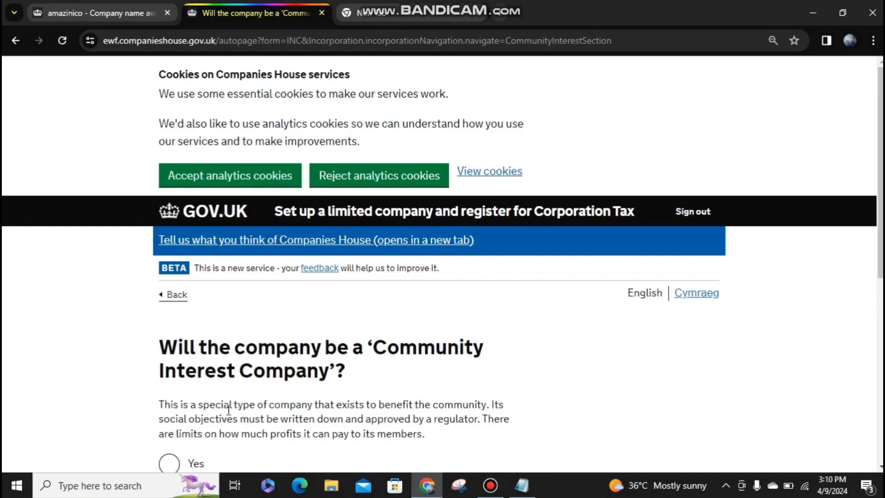
Step: Answer No to Community Interest Company and save Limited by shares as the company type
scroll(443, 262, "down", 2)
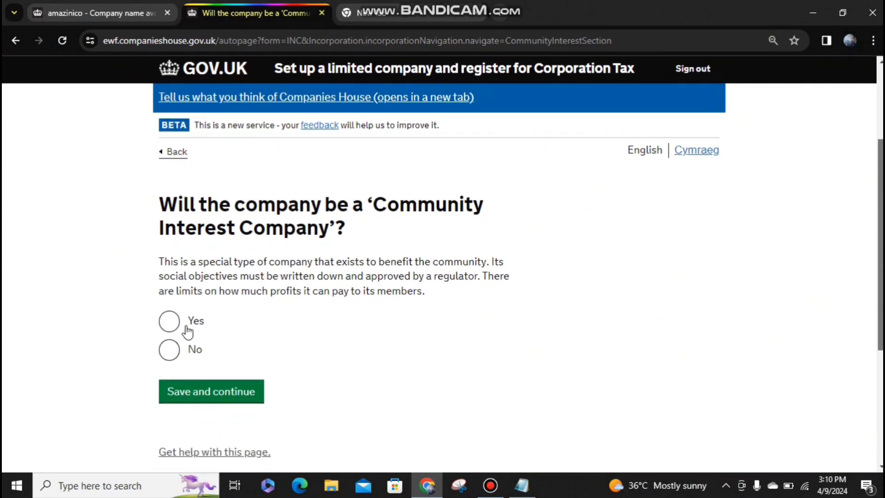
left_click(169, 352)
left_click(196, 394)
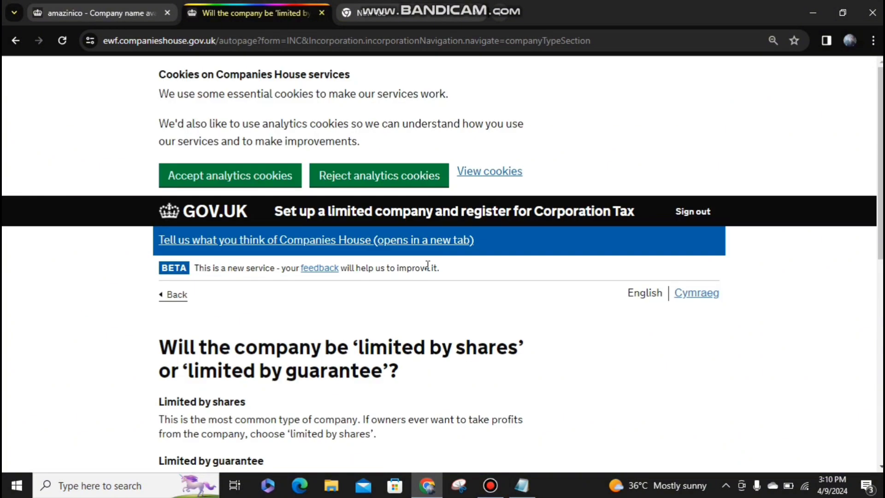
scroll(443, 263, "down", 3)
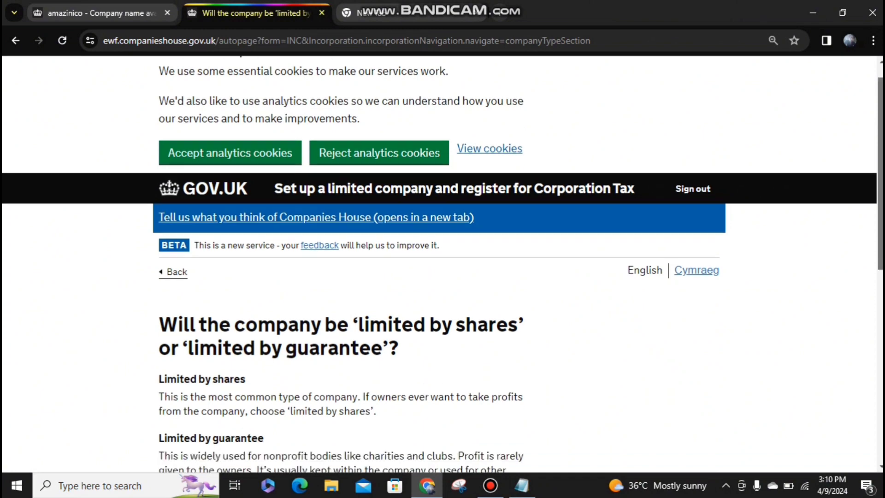
scroll(443, 262, "down", 2)
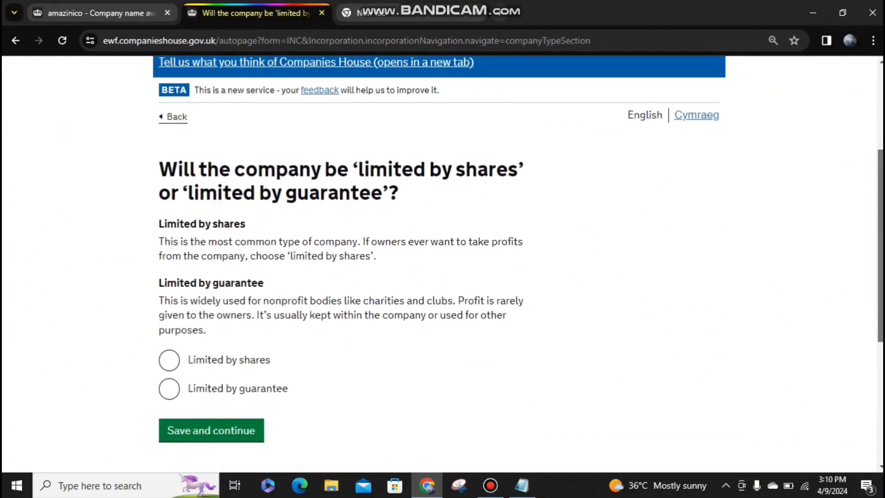
scroll(599, 297, "down", 1)
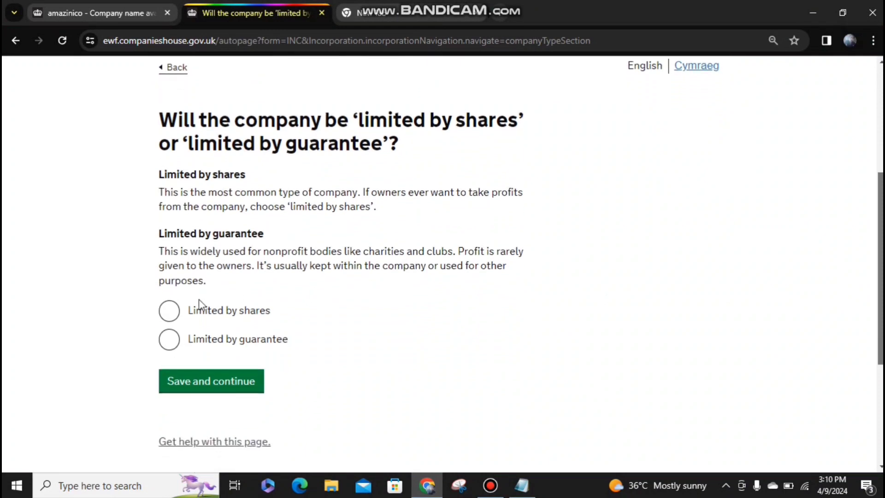
left_click(183, 317)
left_click(204, 382)
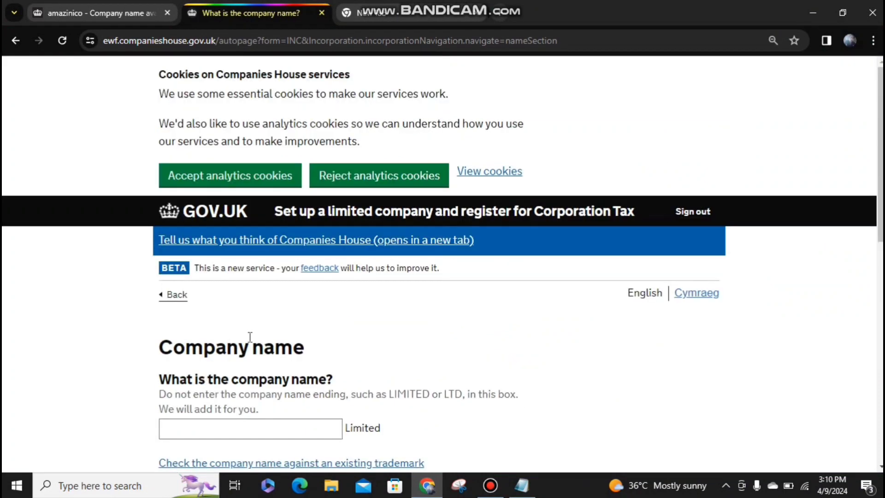
Step: Enter 'amazinico' as the company name, choose the Ltd ending and save
scroll(442, 263, "down", 4)
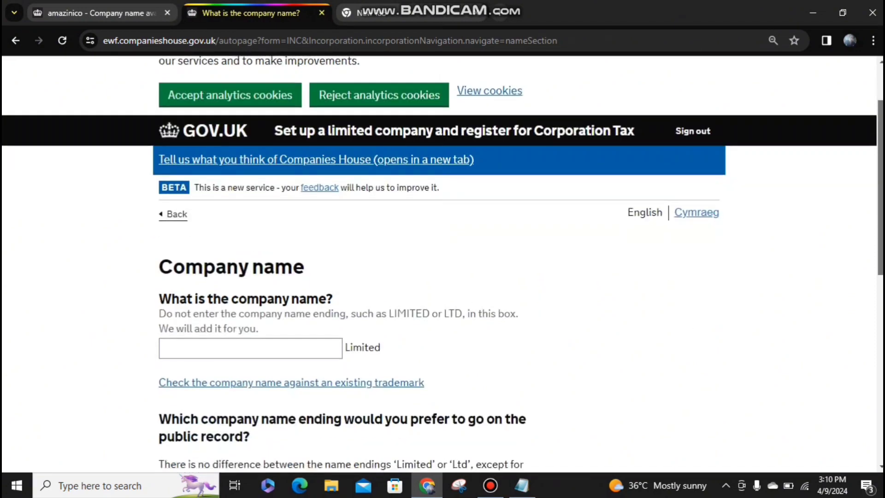
scroll(442, 263, "down", 1)
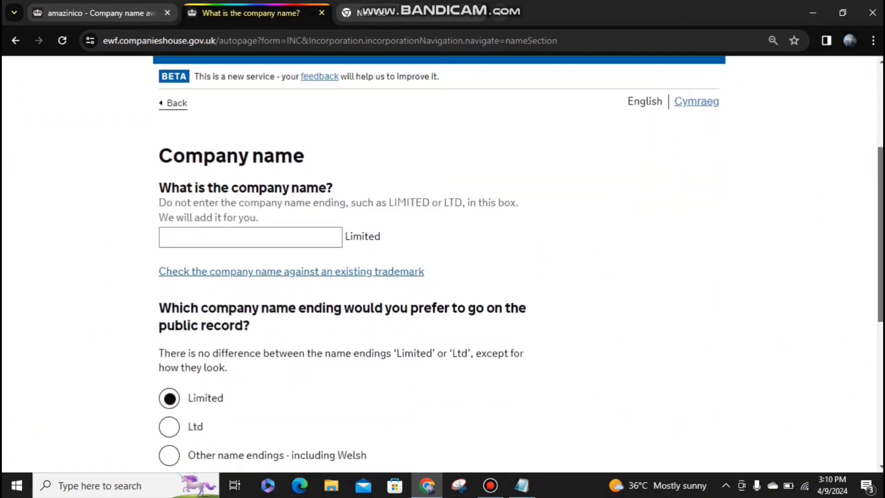
scroll(556, 233, "down", 1)
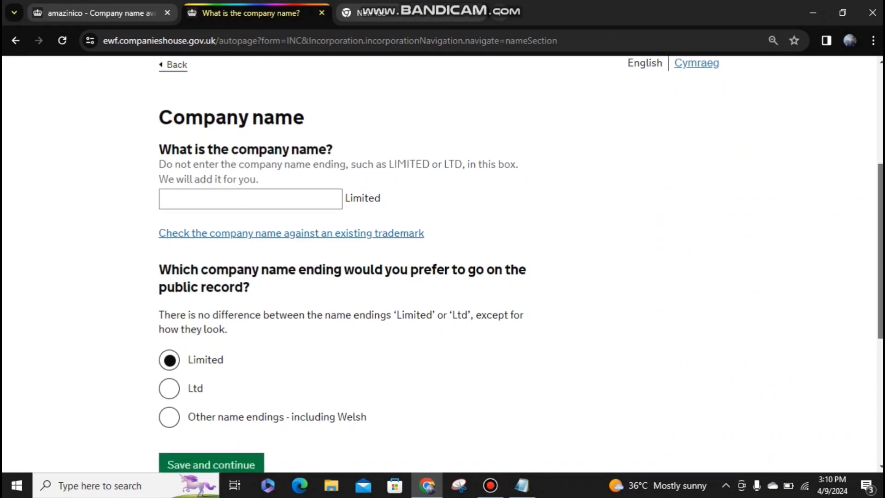
left_click(295, 186)
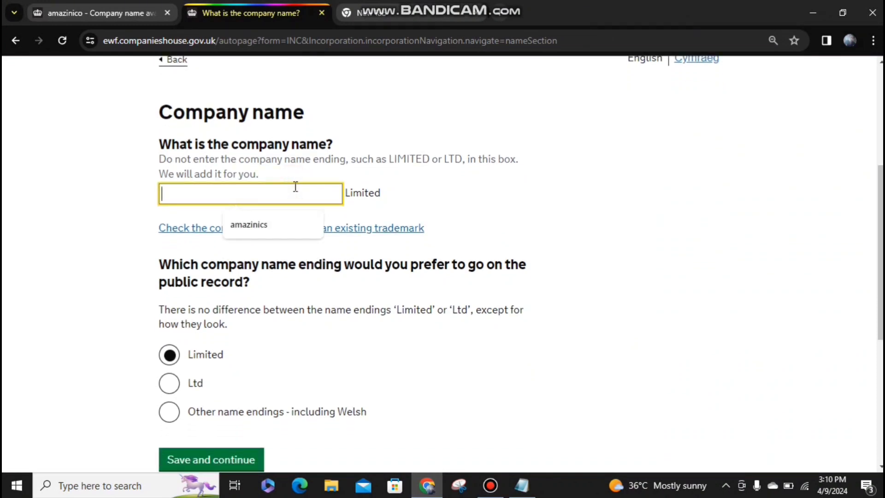
type("amazinico")
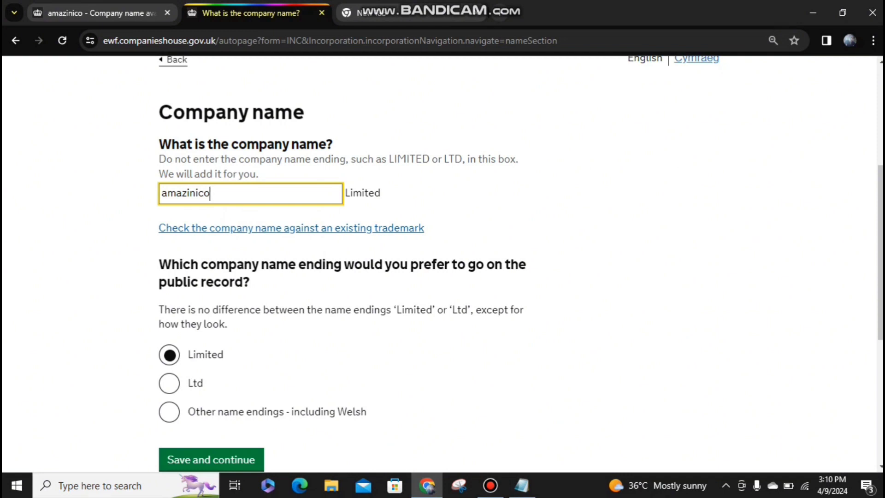
scroll(520, 264, "down", 1)
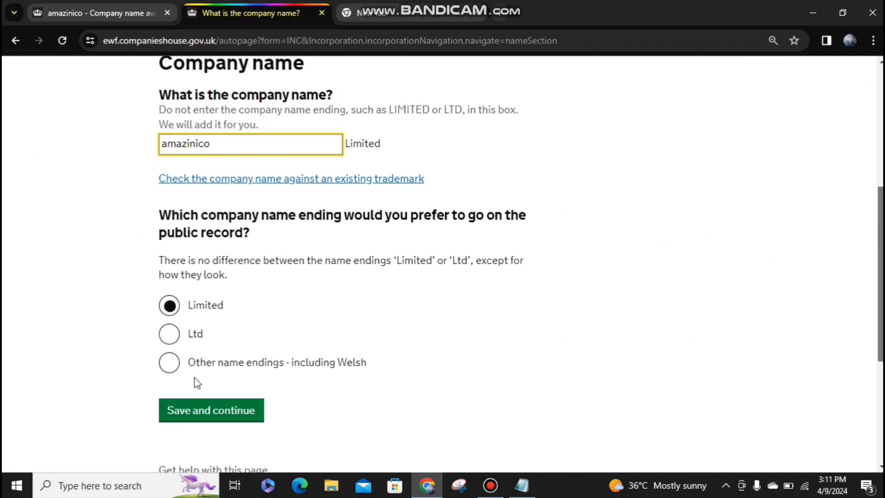
left_click(171, 340)
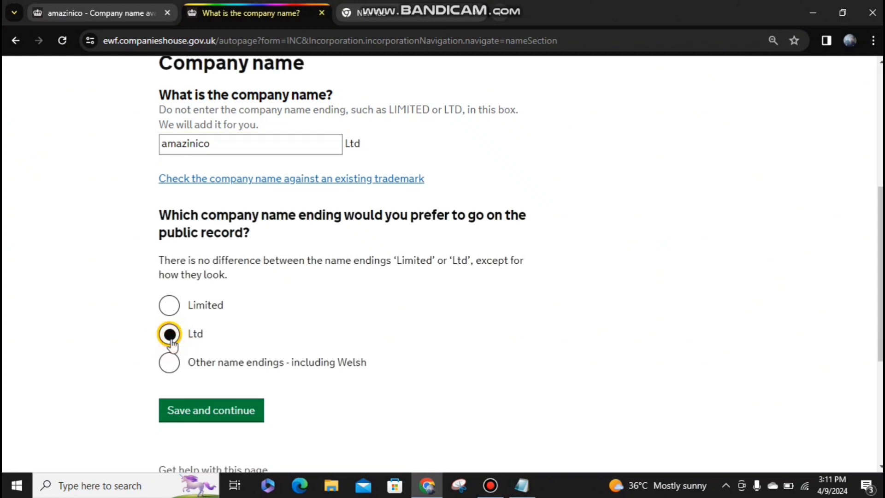
left_click(231, 415)
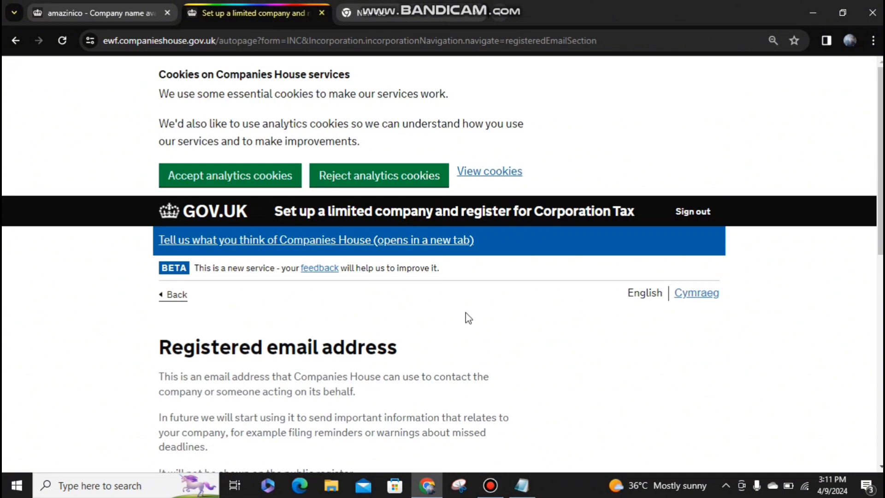
Step: Choose the first listed registered email address, save it and confirm it
scroll(876, 177, "down", 2)
scroll(478, 275, "down", 5)
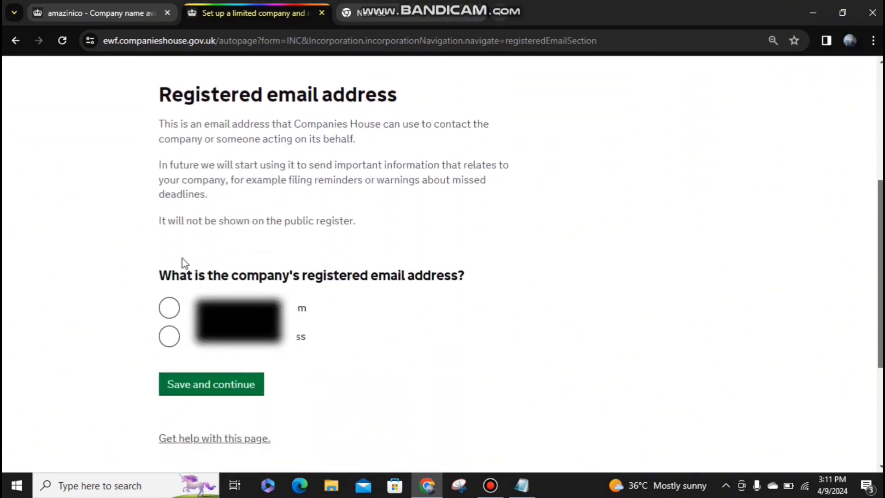
left_click(168, 315)
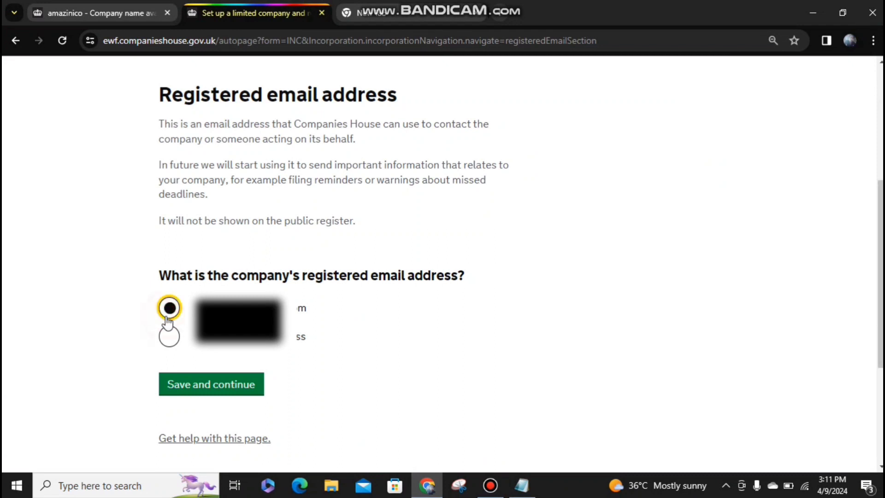
left_click(199, 387)
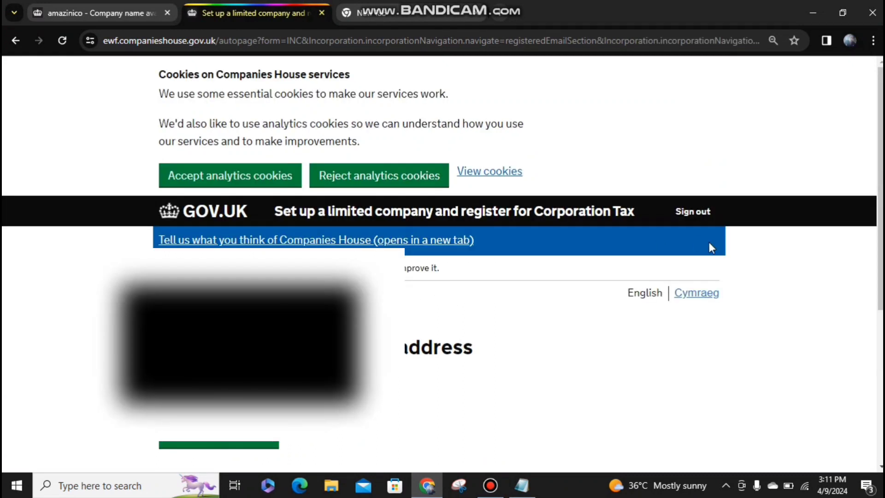
scroll(596, 258, "down", 3)
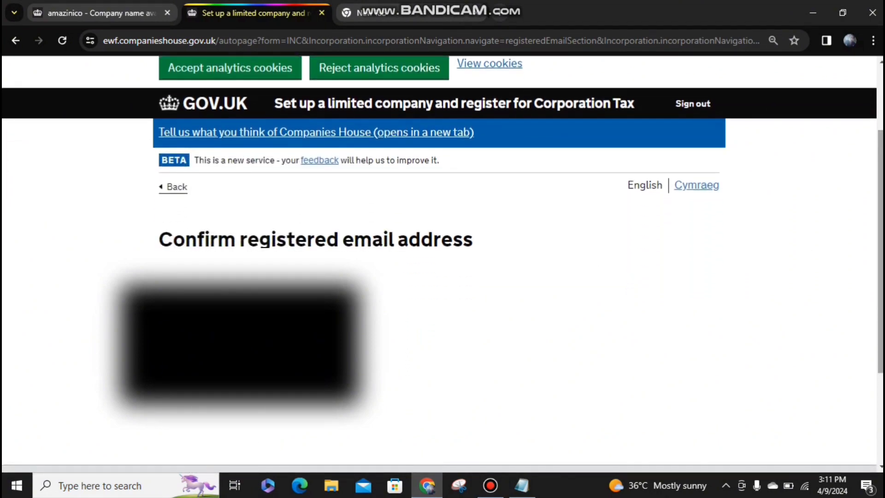
key("Return")
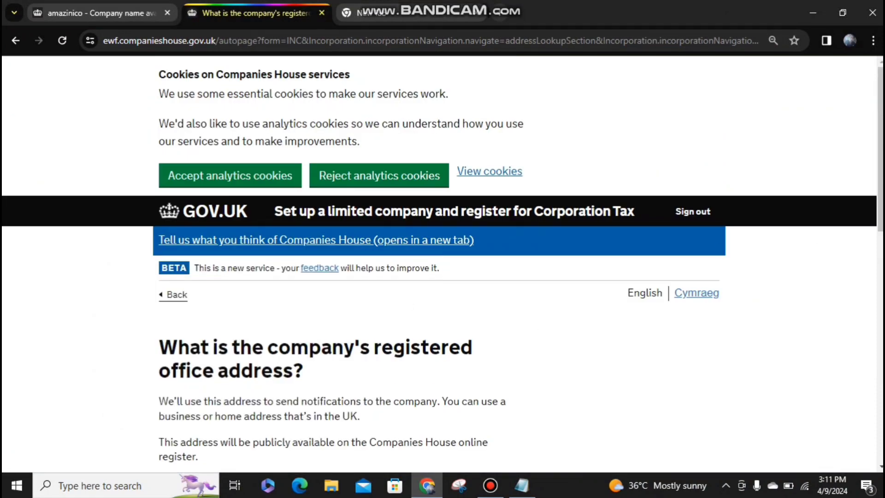
scroll(442, 263, "down", 2)
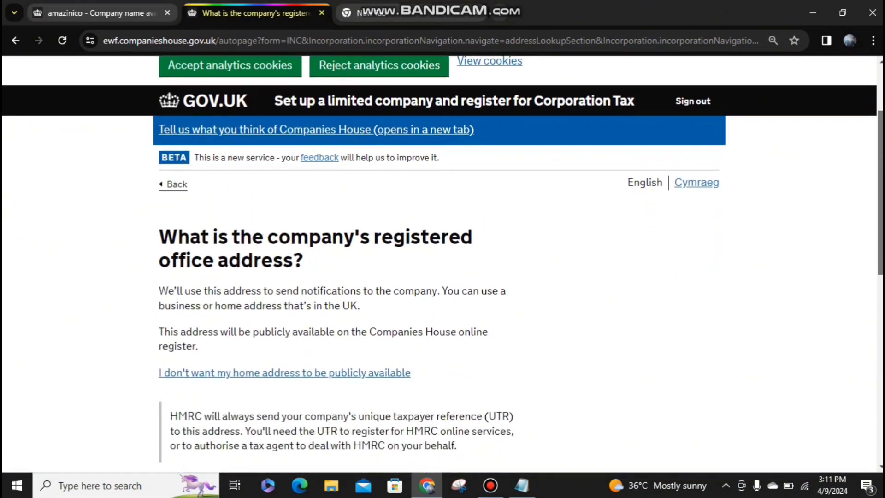
scroll(443, 263, "down", 3)
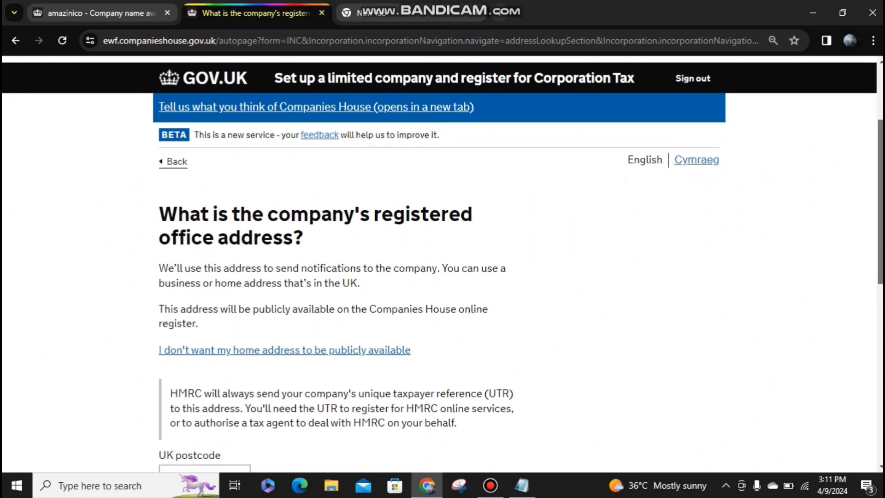
scroll(443, 263, "down", 1)
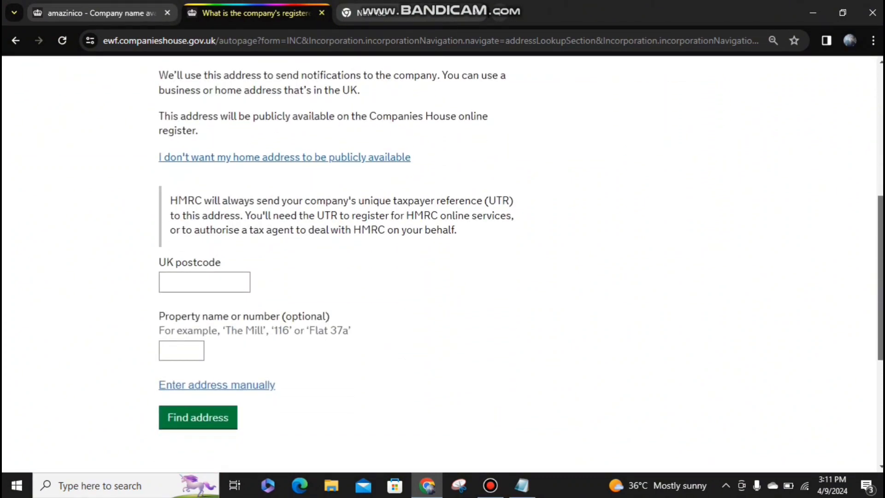
scroll(442, 262, "down", 1)
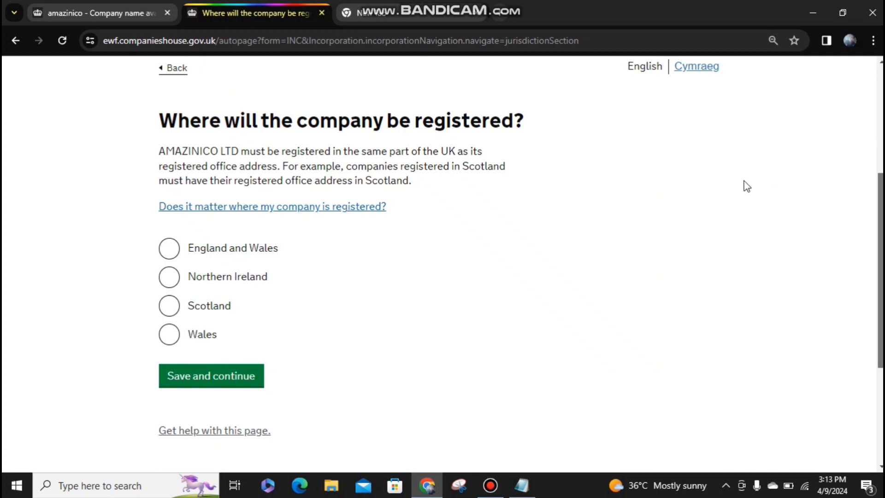
Step: Register the company in England and Wales and choose the first principal place of business option
left_click(183, 245)
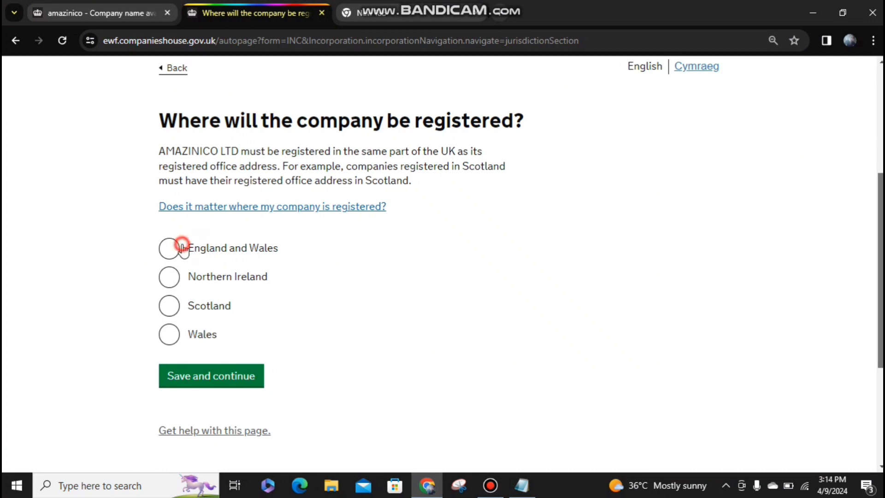
left_click(231, 375)
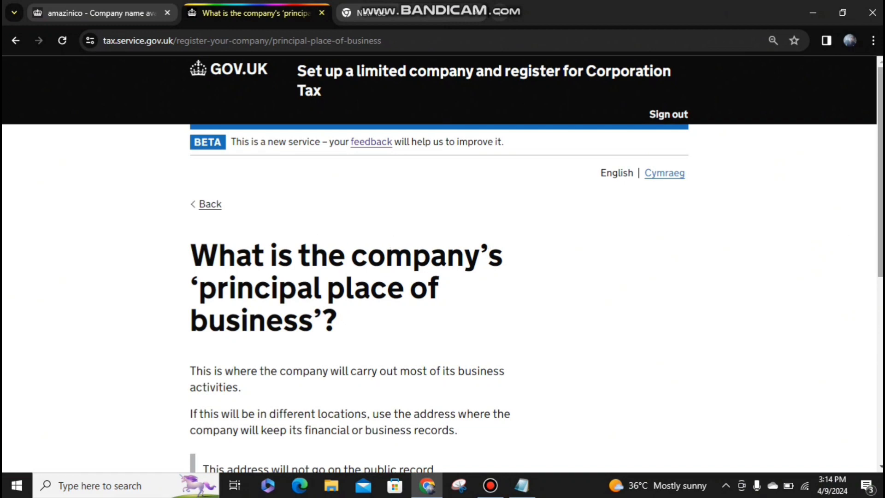
scroll(871, 217, "down", 2)
scroll(443, 263, "down", 3)
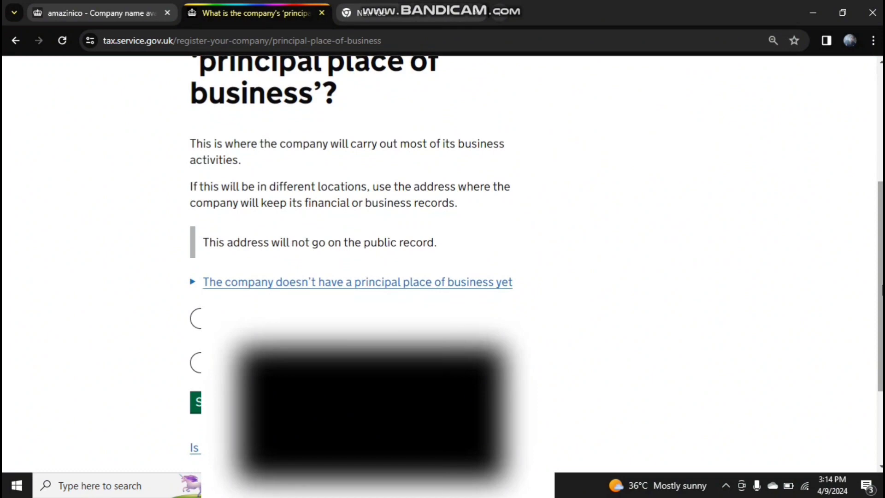
left_click_drag(882, 290, 882, 319)
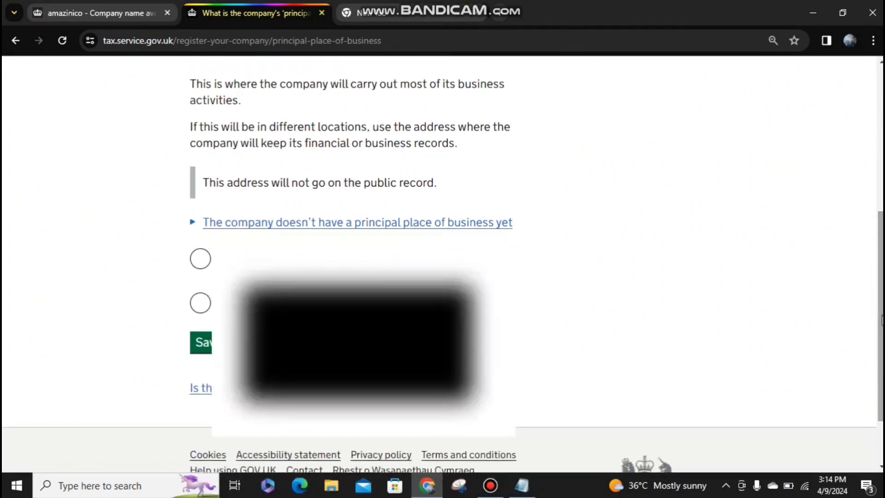
left_click(200, 259)
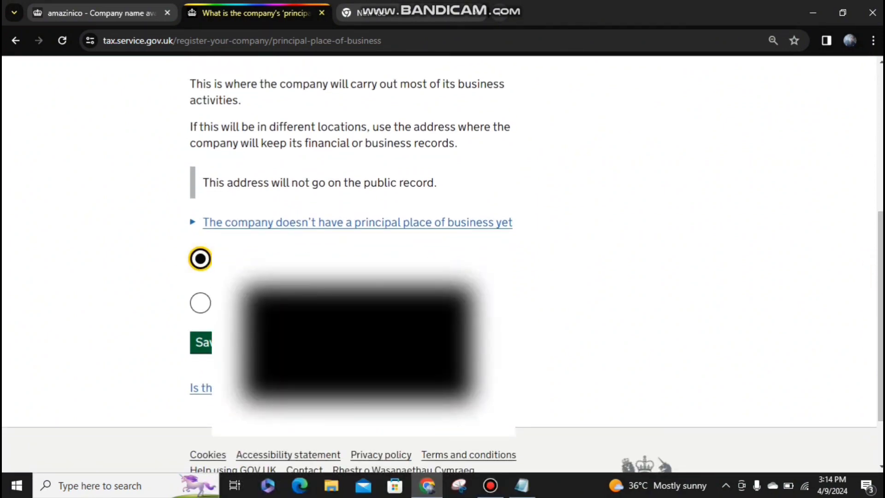
key("Tab")
key("Return")
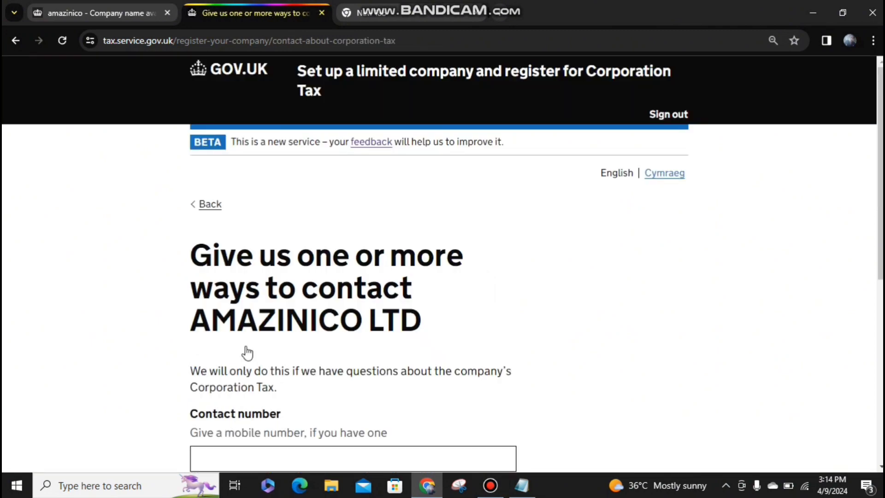
Step: Review the Corporation Tax contact details and save them unchanged
scroll(827, 169, "down", 2)
scroll(536, 264, "down", 1)
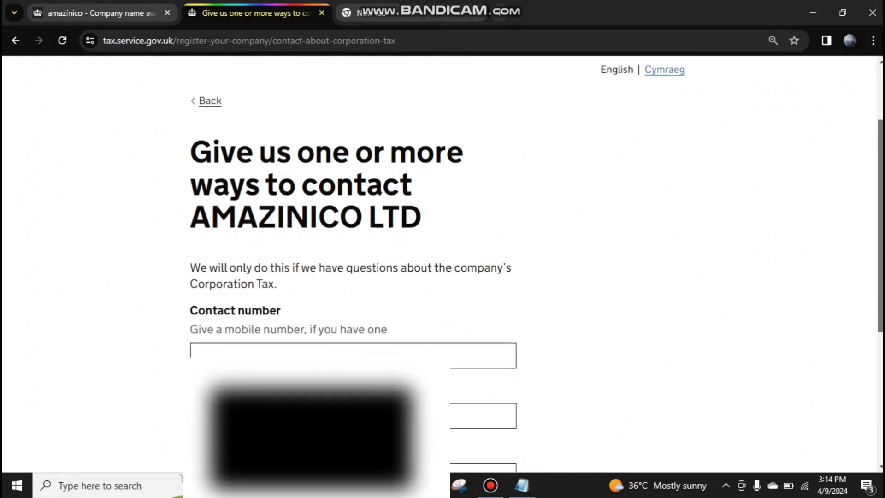
scroll(443, 264, "down", 2)
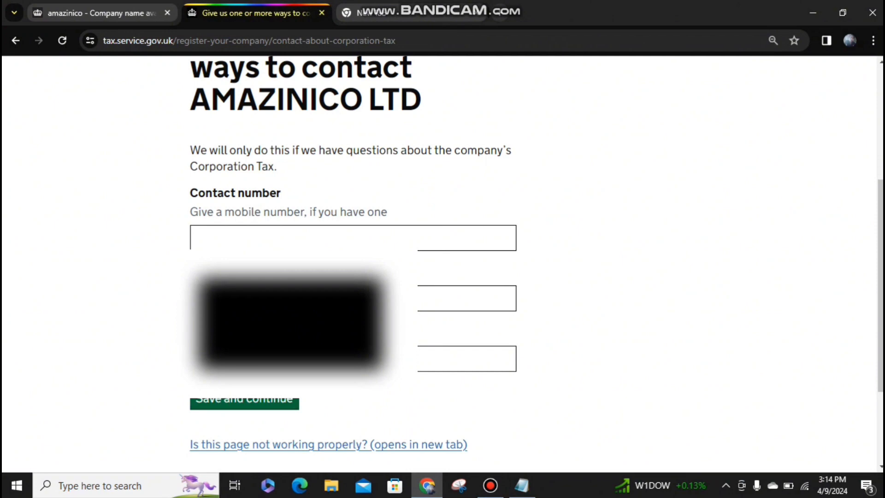
left_click(242, 404)
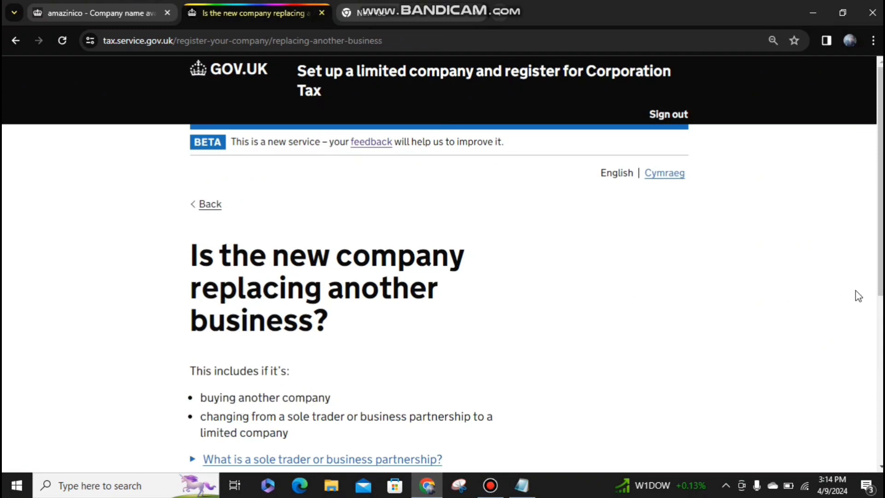
Step: Answer No to whether the company is replacing another business
scroll(876, 250, "down", 3)
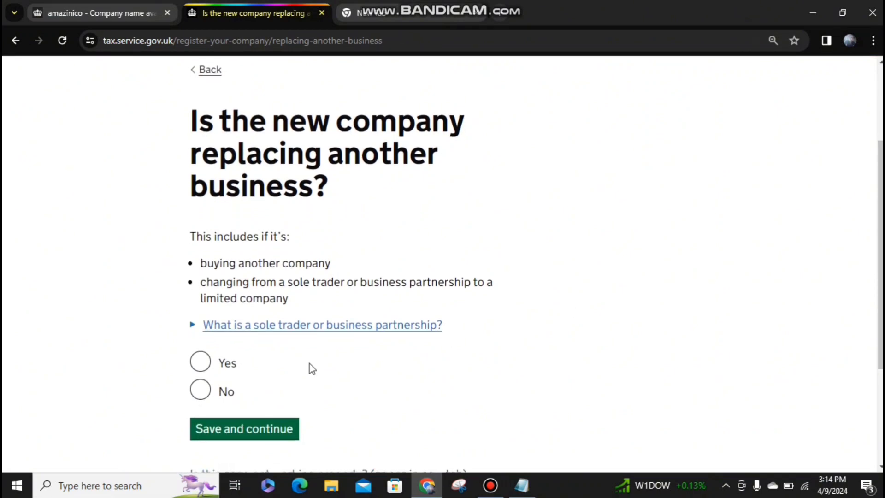
left_click(196, 393)
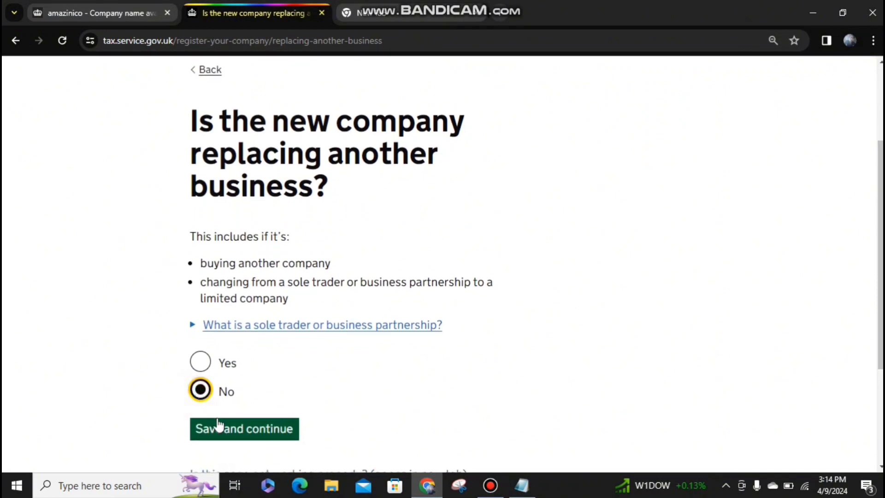
left_click(230, 438)
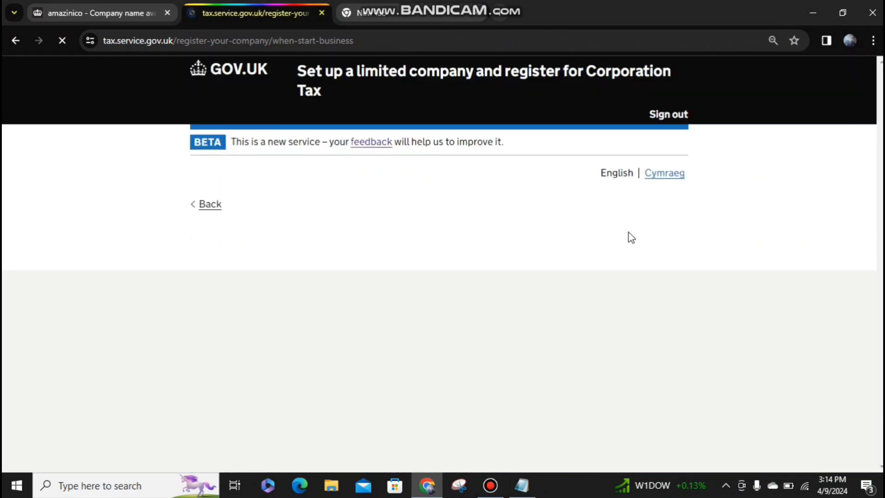
Step: Set trading to start on the same date the company gets set up
scroll(751, 214, "down", 1)
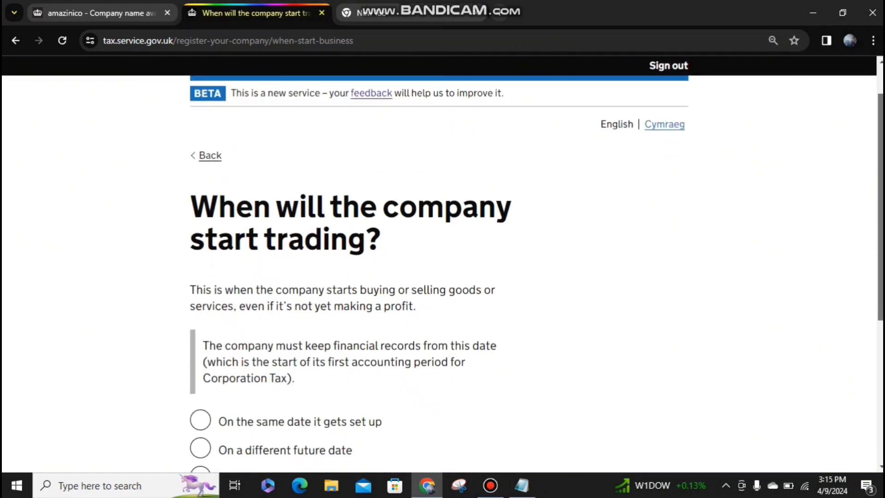
scroll(443, 265, "down", 2)
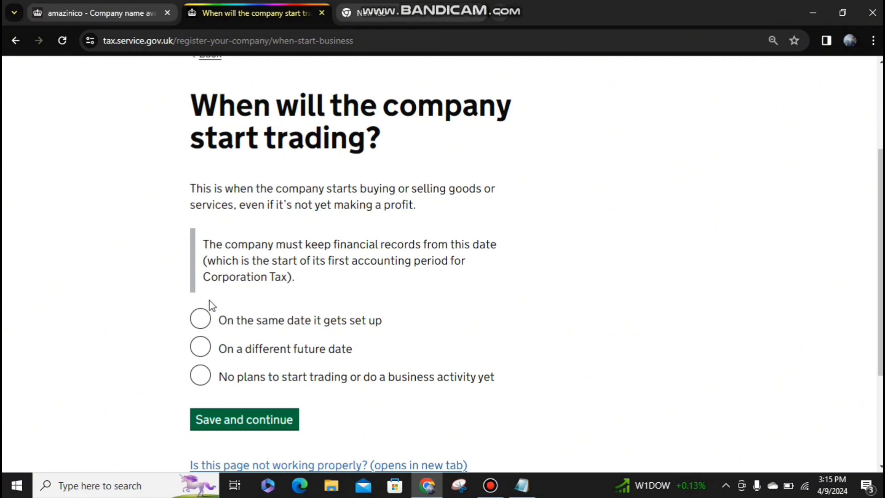
left_click(199, 320)
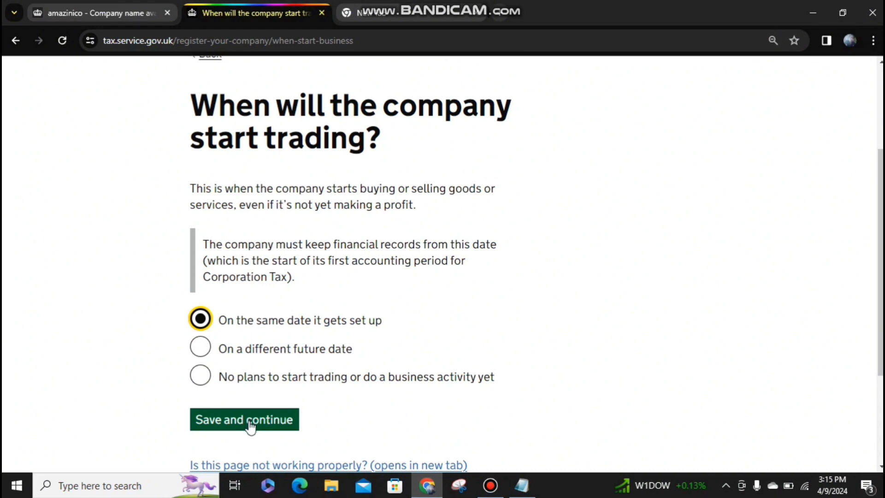
left_click(250, 427)
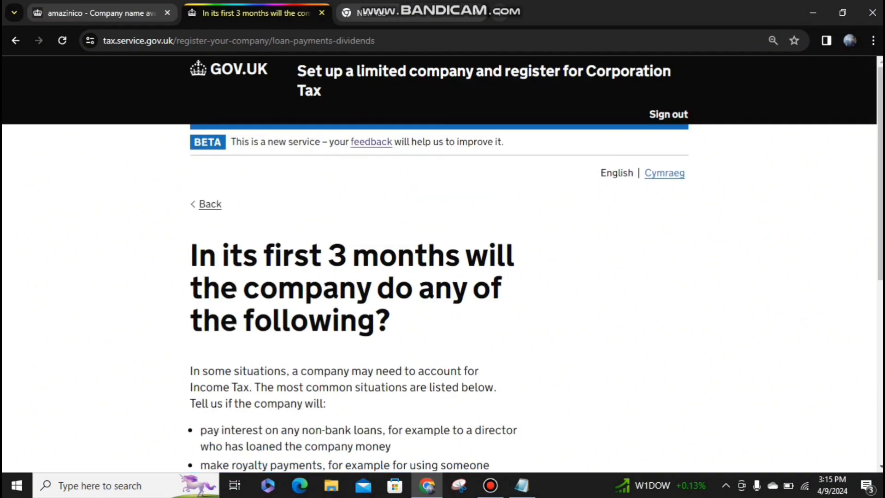
Step: Answer No to loans, royalties or overseas dividends in the first 3 months
scroll(442, 264, "down", 1)
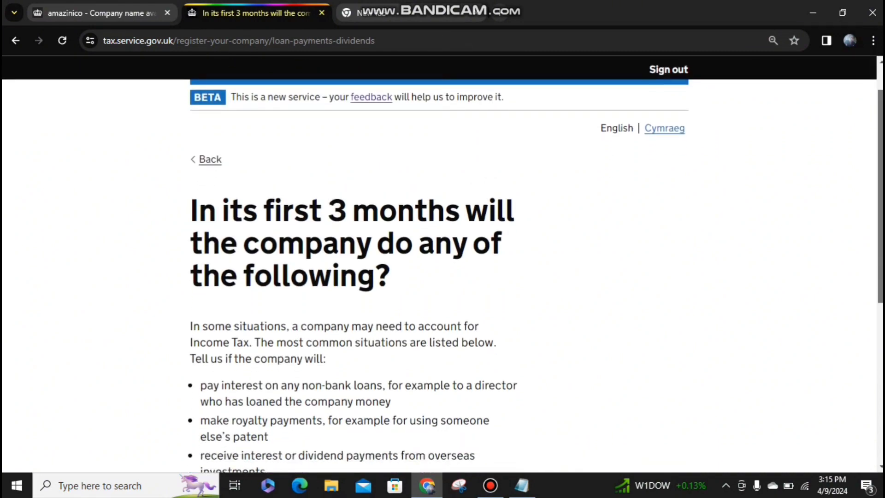
scroll(443, 264, "down", 1)
scroll(443, 264, "down", 1)
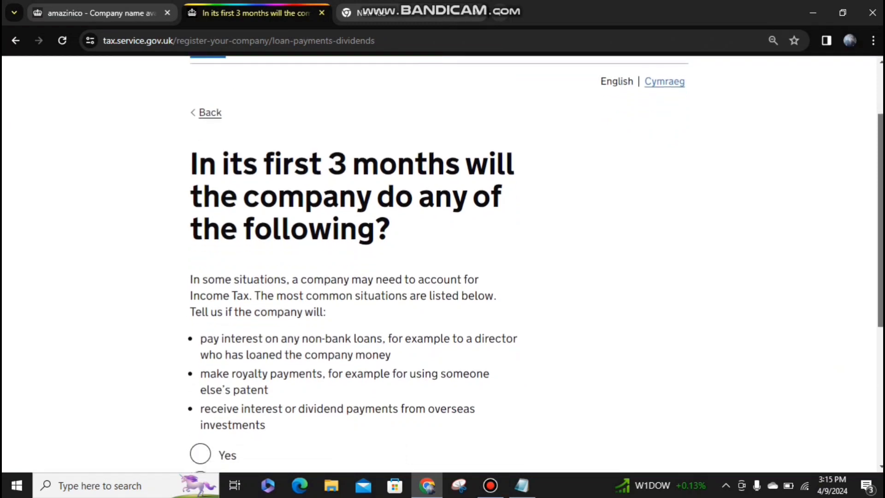
scroll(443, 264, "down", 3)
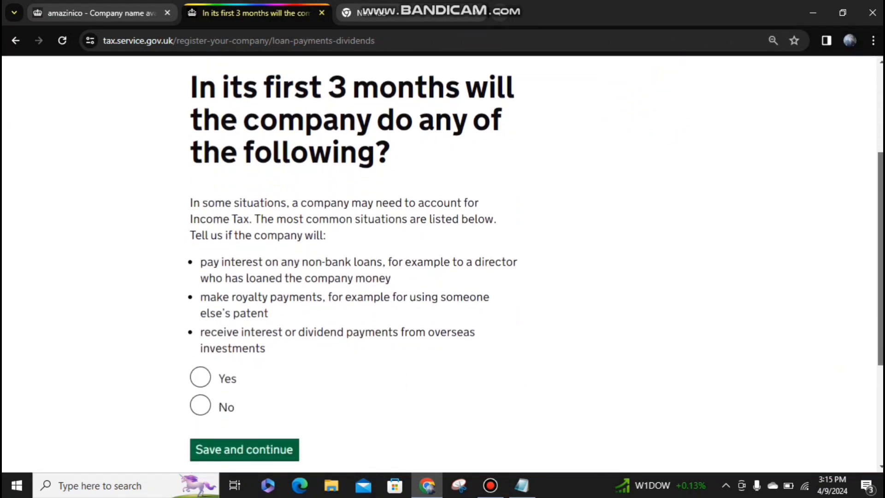
scroll(443, 264, "down", 1)
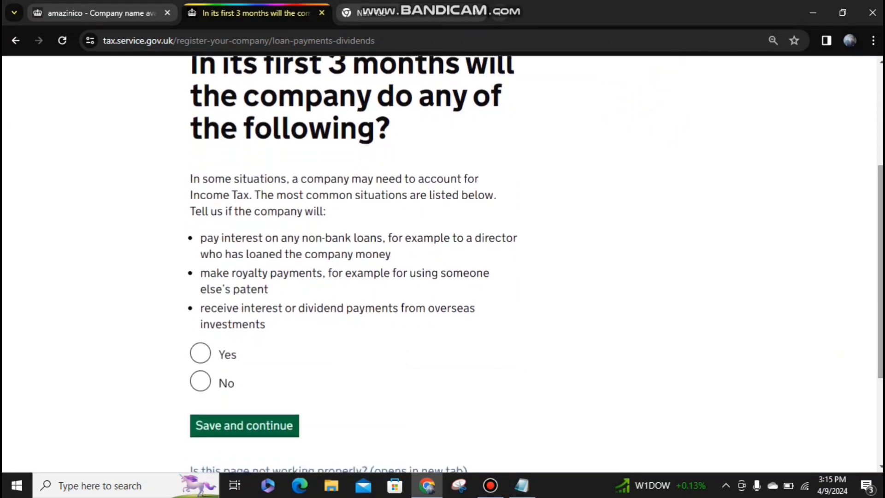
left_click(207, 382)
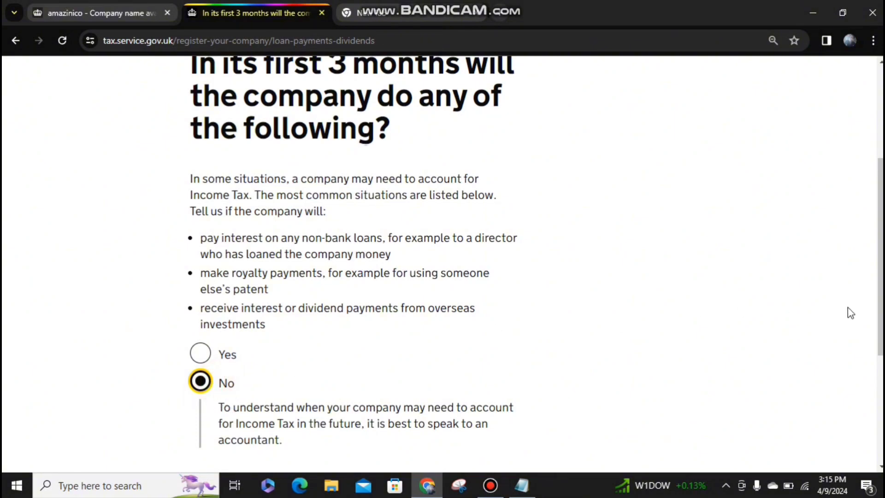
scroll(878, 308, "down", 3)
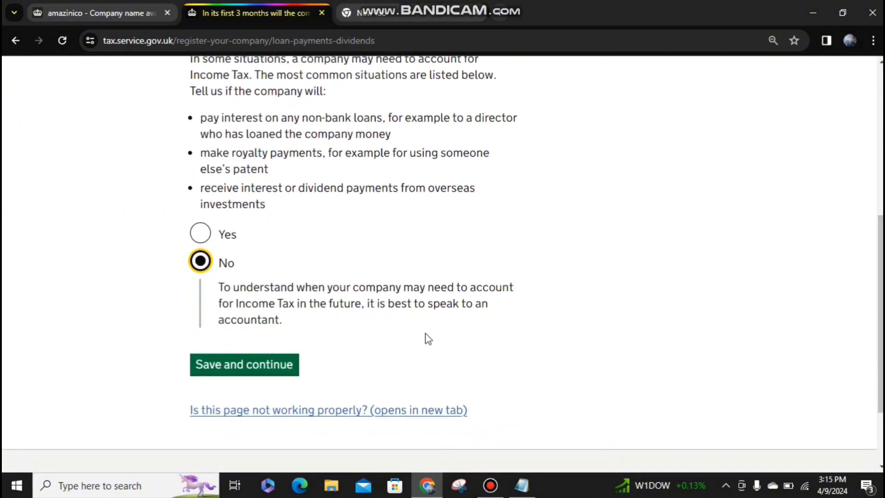
left_click(258, 366)
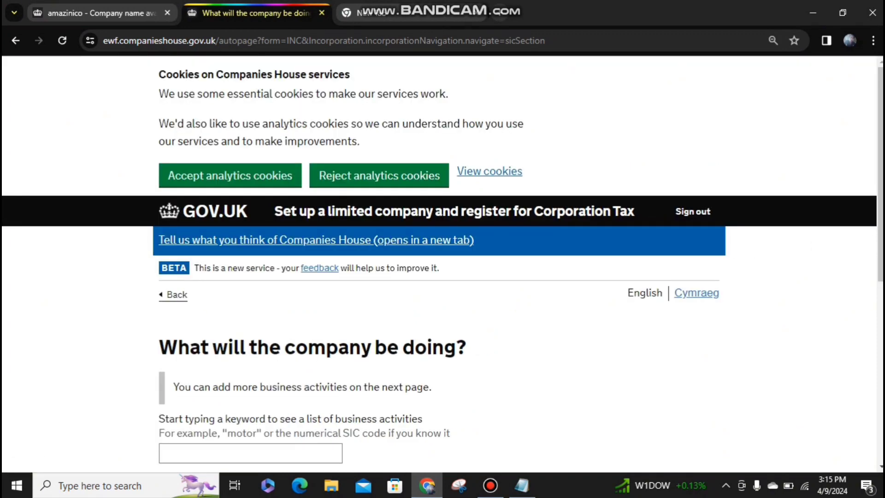
Step: Search activity code 47910 and save 'Retail sale via mail order houses or via Internet'
scroll(443, 254, "down", 2)
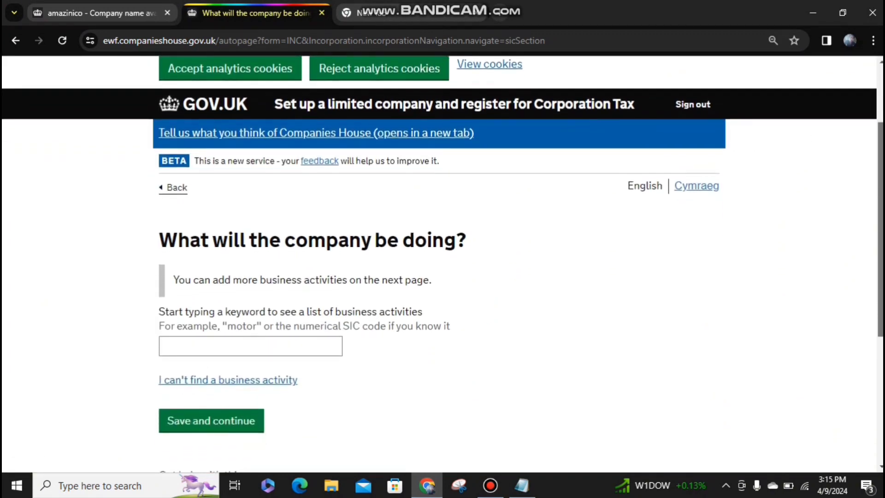
scroll(443, 262, "down", 1)
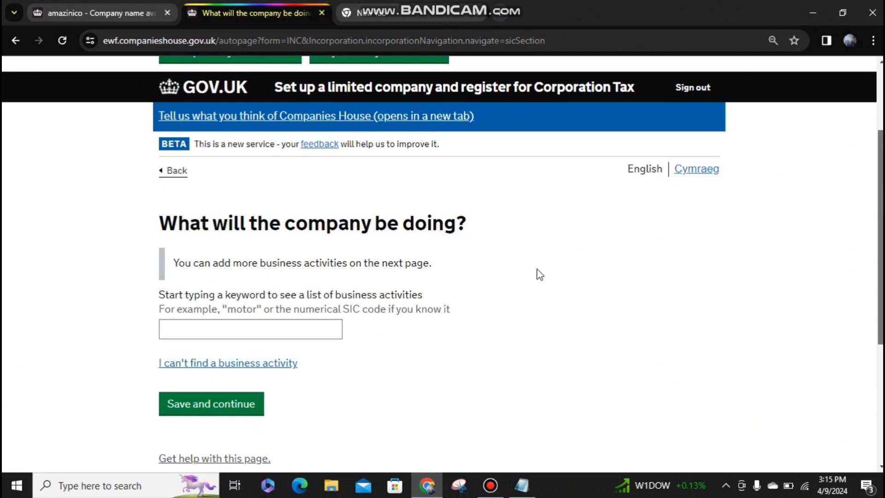
left_click(274, 329)
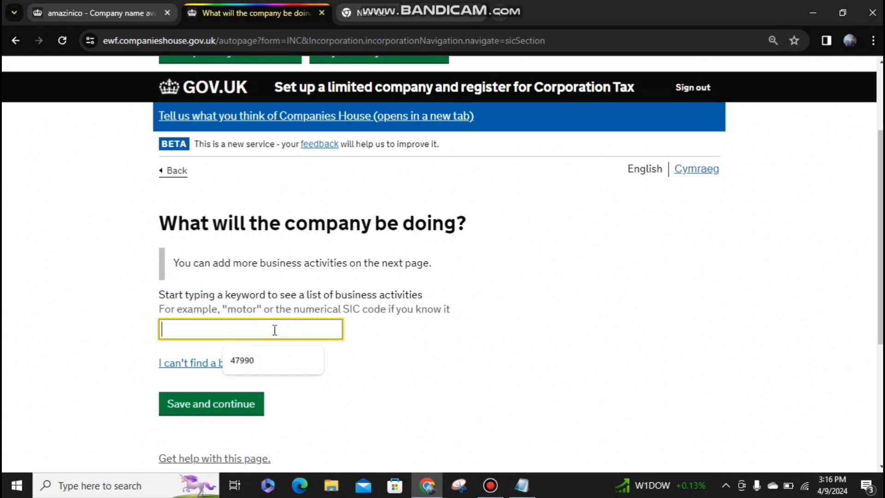
type("47")
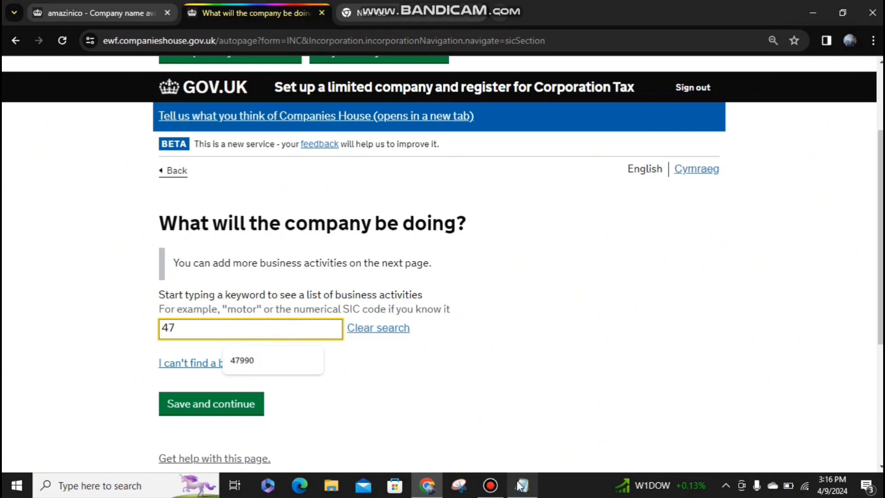
type("910")
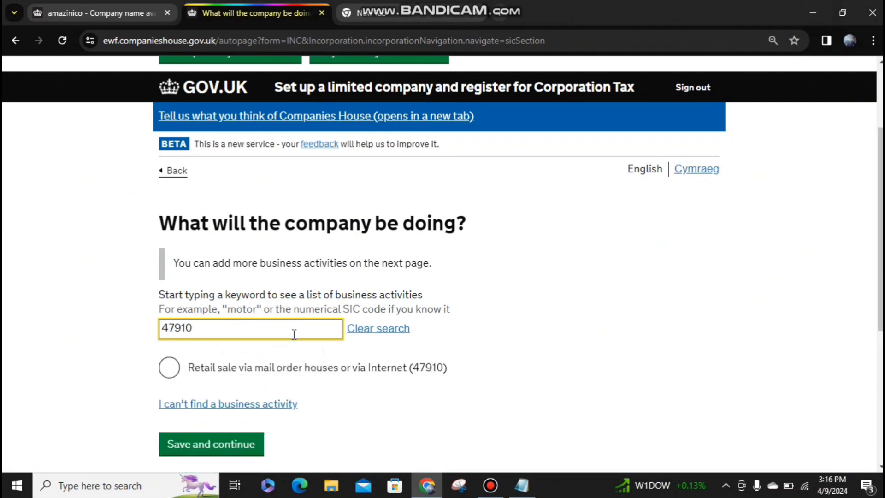
left_click(178, 375)
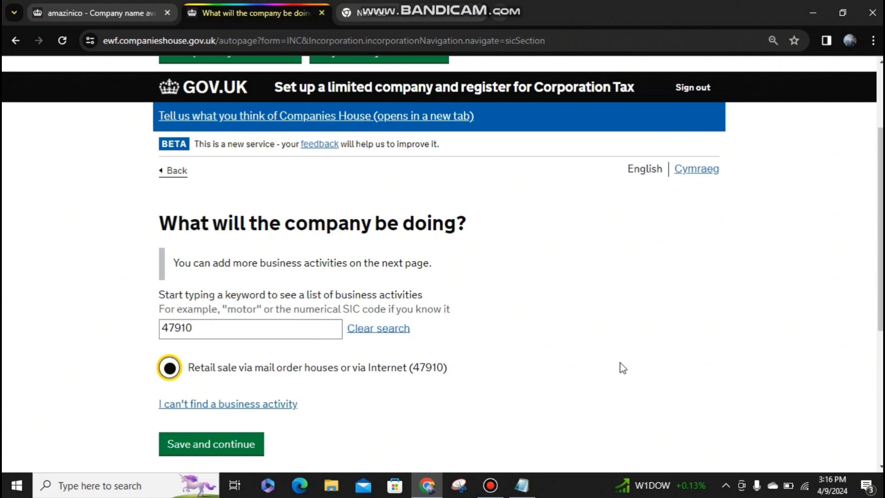
scroll(882, 238, "down", 1)
scroll(878, 236, "down", 1)
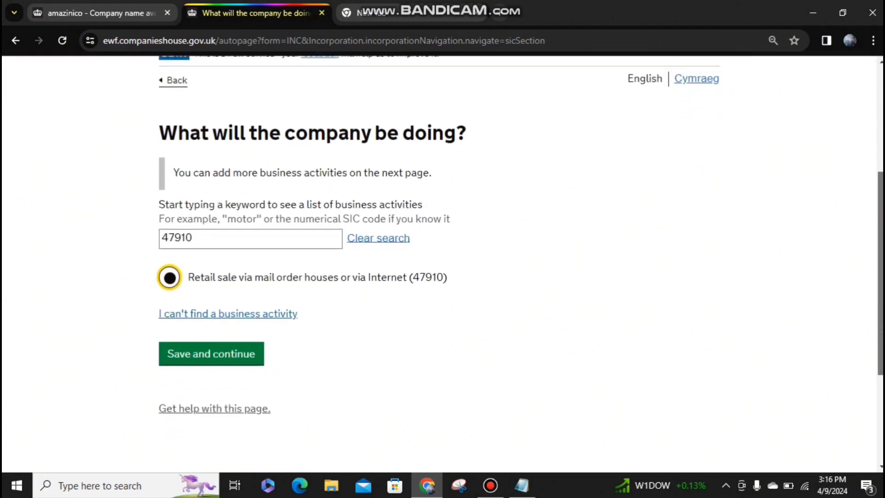
left_click(203, 345)
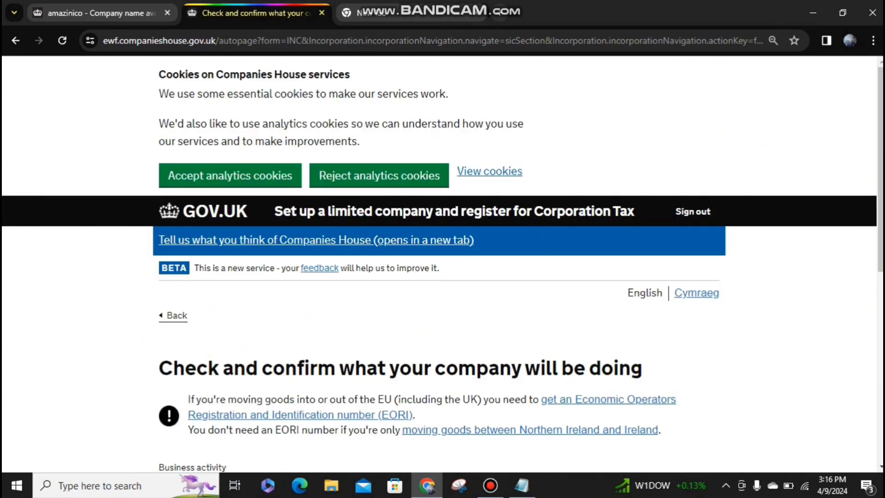
Step: Confirm Retail sale via mail order houses or via Internet (47910) as the business activity
scroll(442, 265, "down", 3)
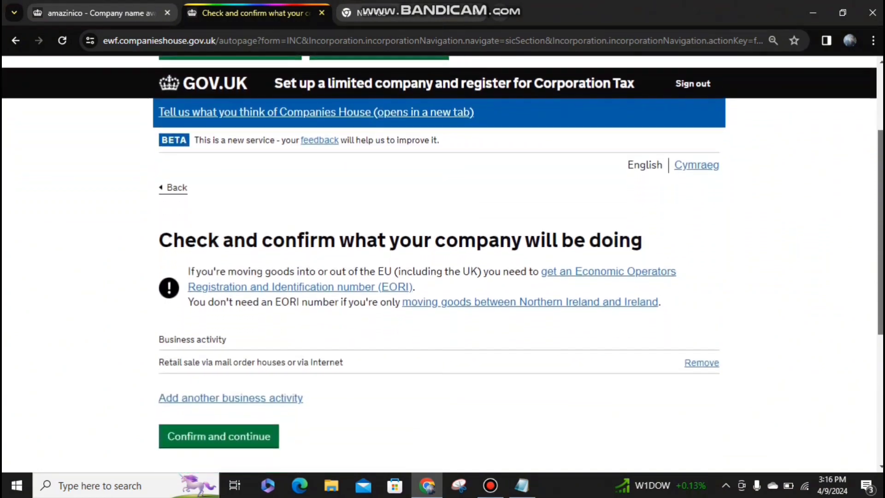
scroll(443, 265, "down", 3)
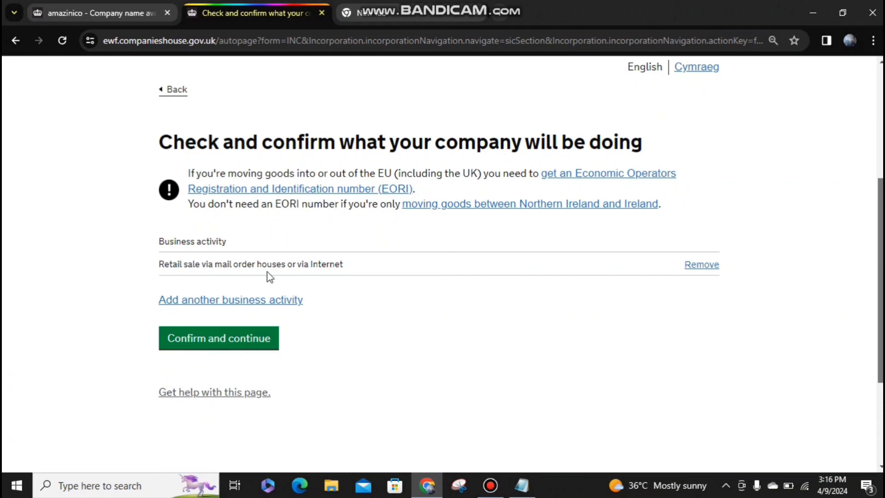
left_click(205, 349)
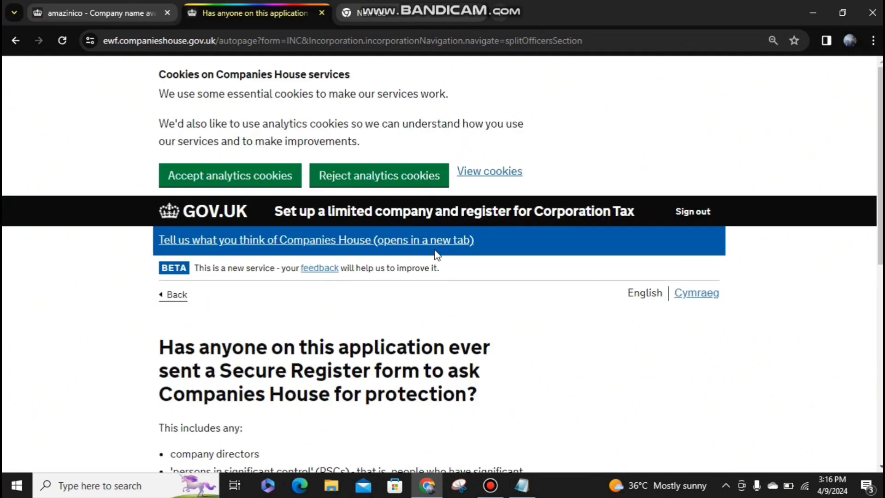
Step: Answer No to whether anyone has sent a Secure Register form
scroll(880, 203, "down", 3)
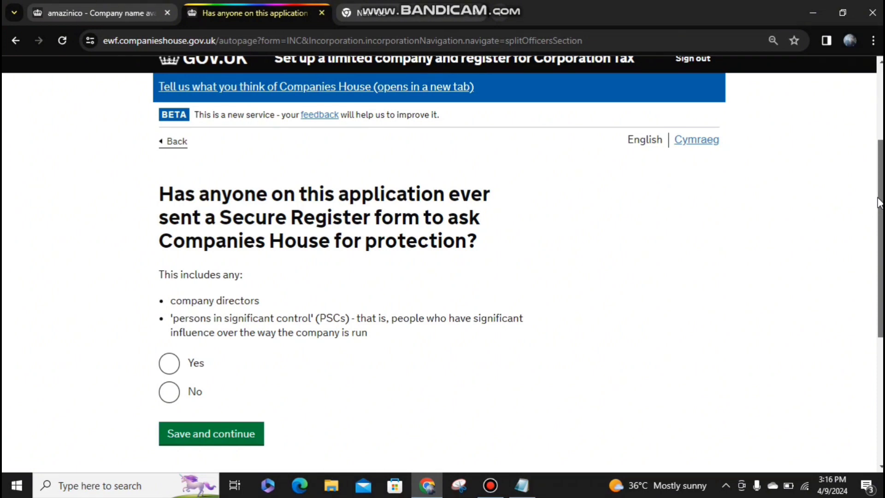
left_click(179, 392)
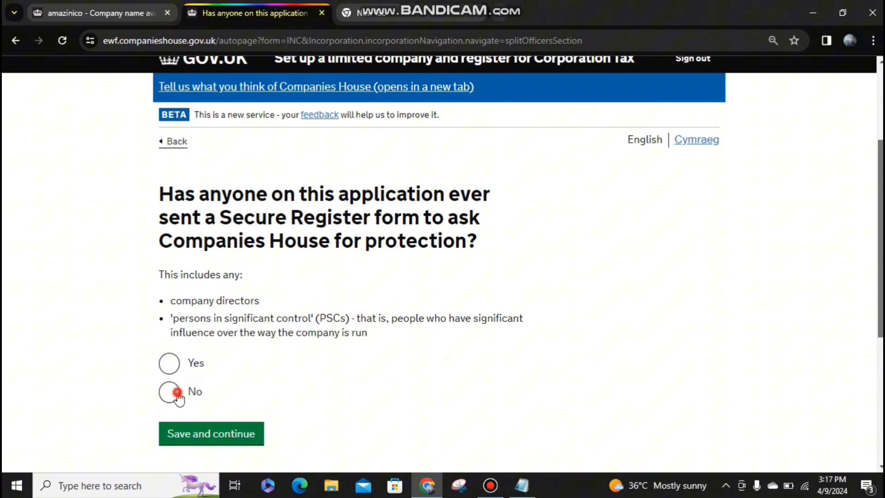
left_click(197, 438)
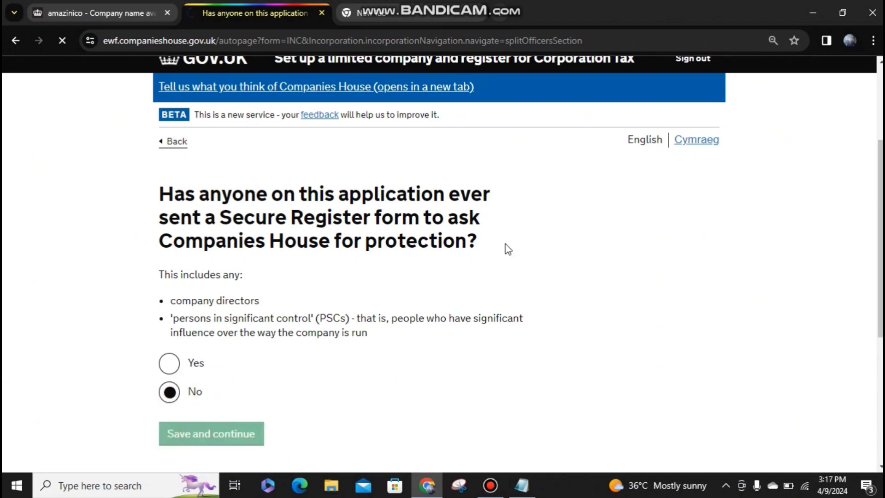
scroll(881, 185, "down", 4)
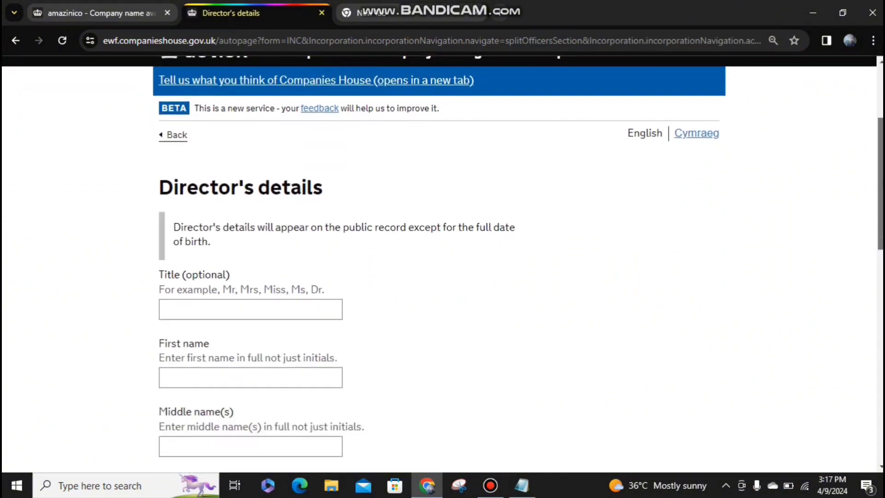
Step: Pick 'Director' from the job title autocomplete and save the director's details
scroll(443, 262, "down", 3)
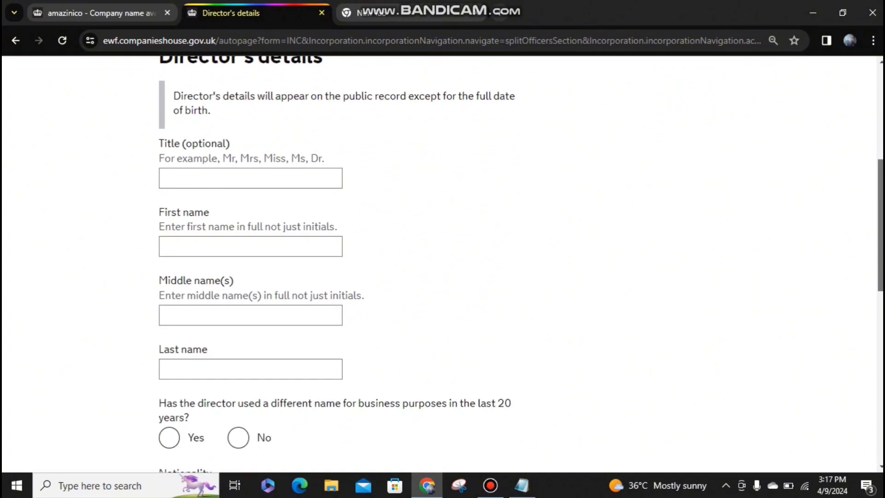
scroll(442, 263, "down", 1)
scroll(443, 263, "up", 2)
scroll(443, 263, "down", 1)
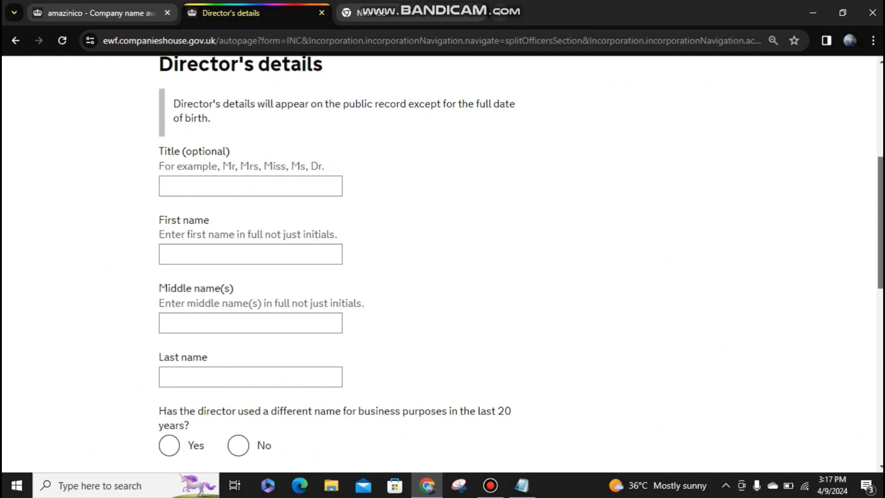
scroll(519, 230, "down", 2)
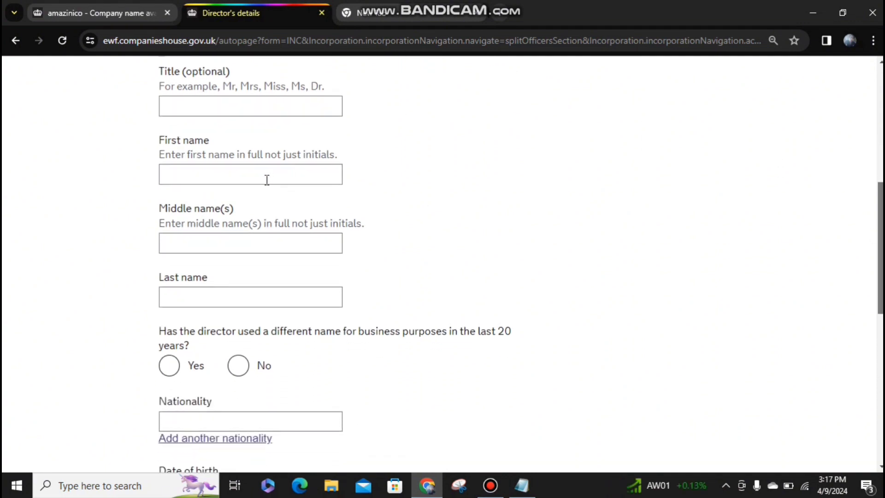
left_click(267, 180)
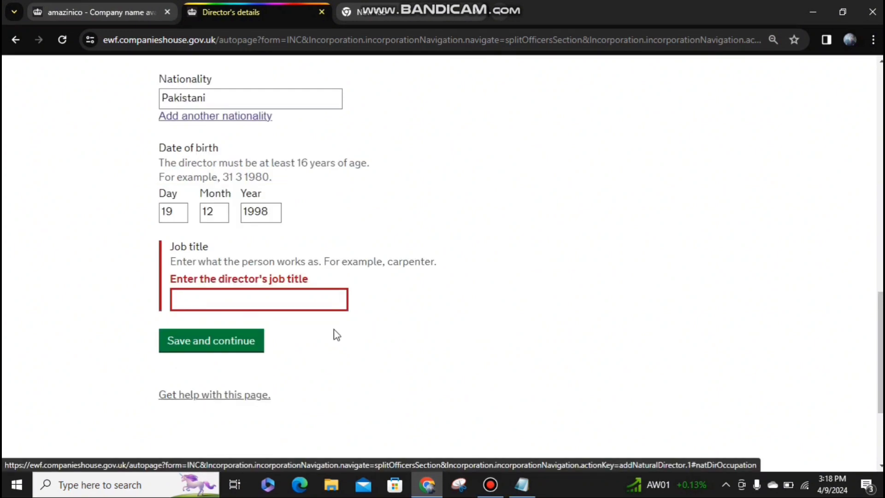
left_click(289, 304)
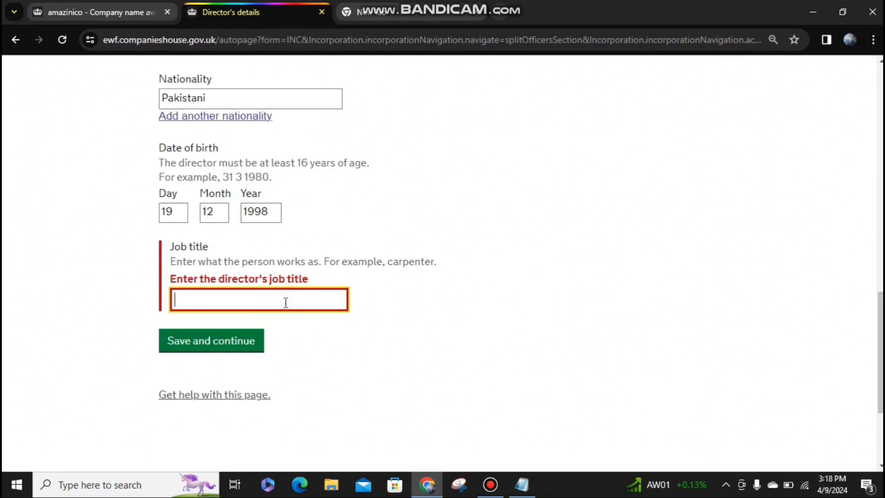
type("d")
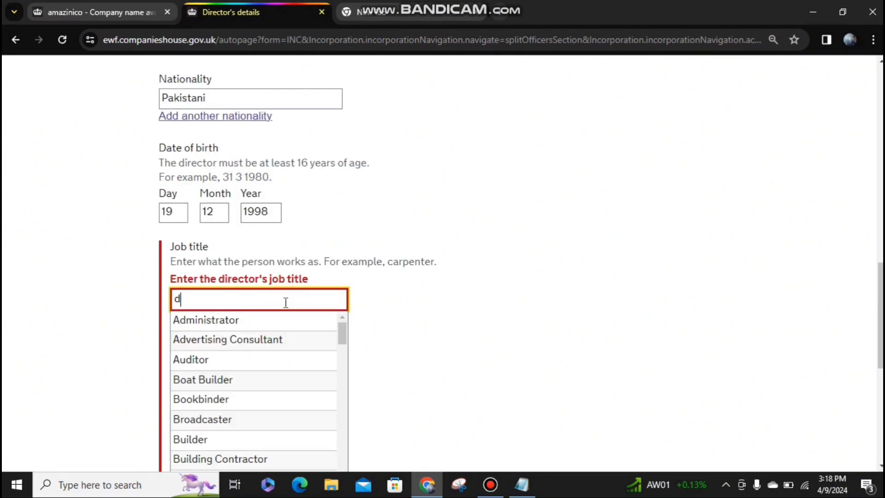
type("ic")
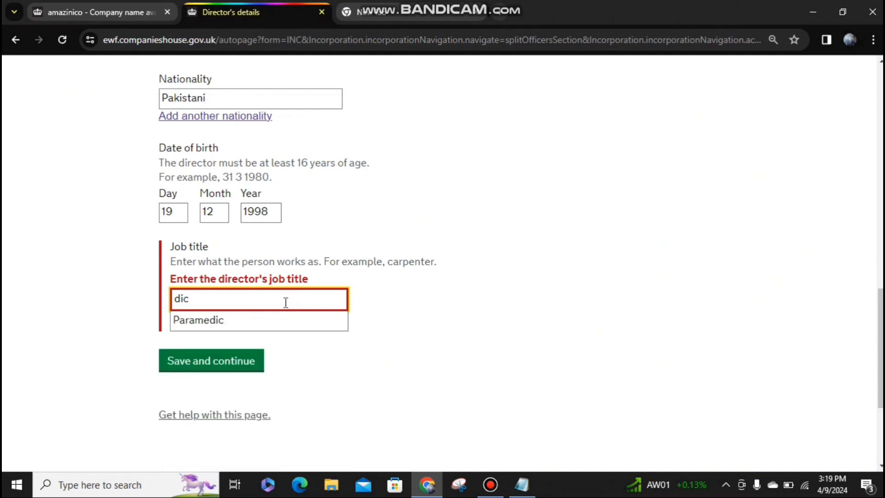
key("BackSpace")
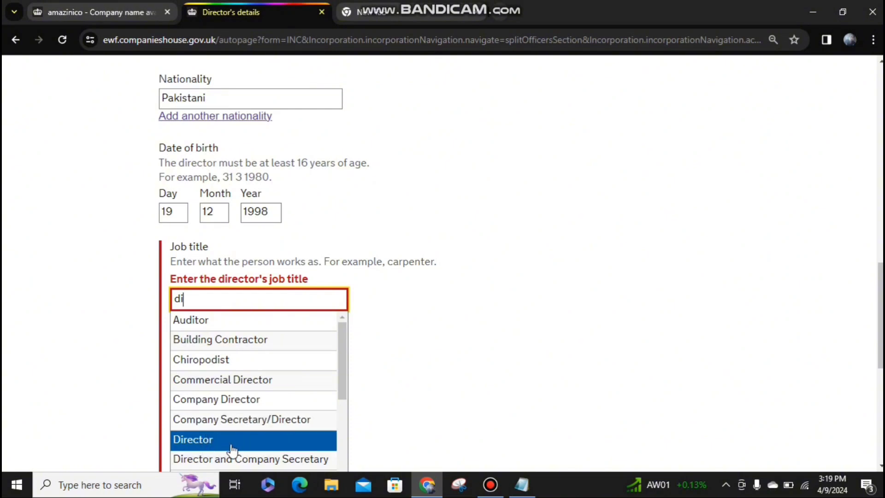
left_click_drag(342, 375, 341, 403)
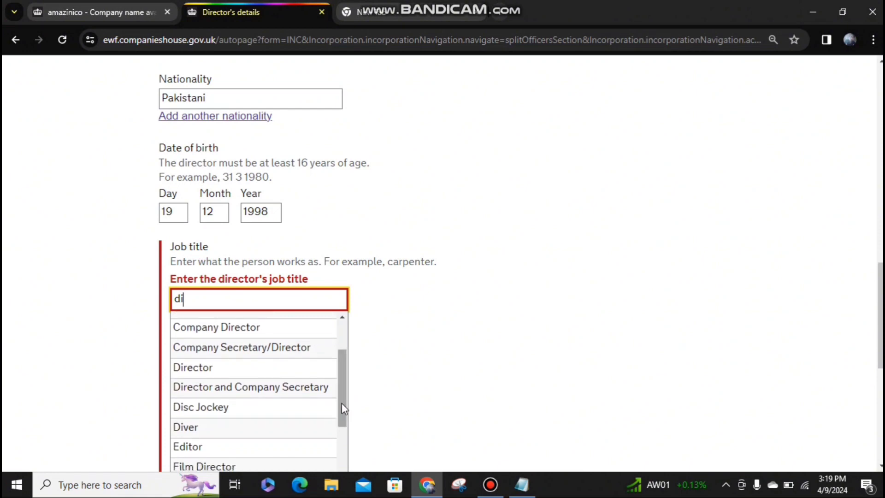
left_click(239, 376)
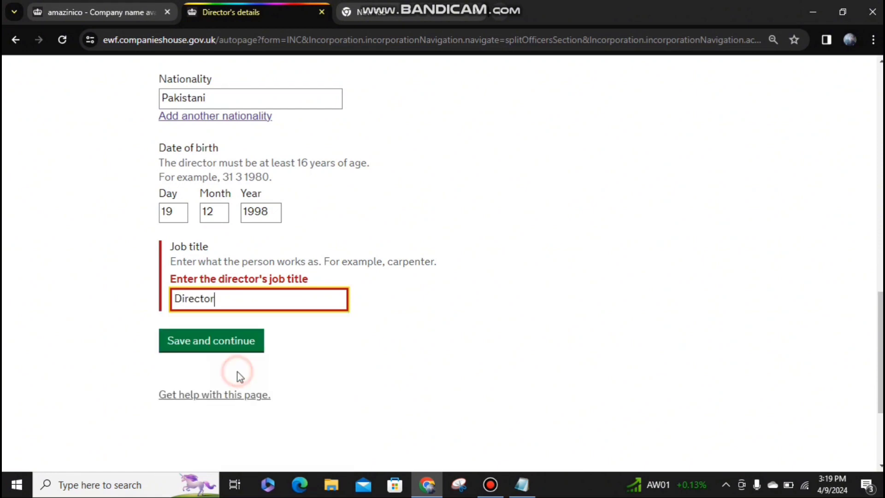
left_click(215, 346)
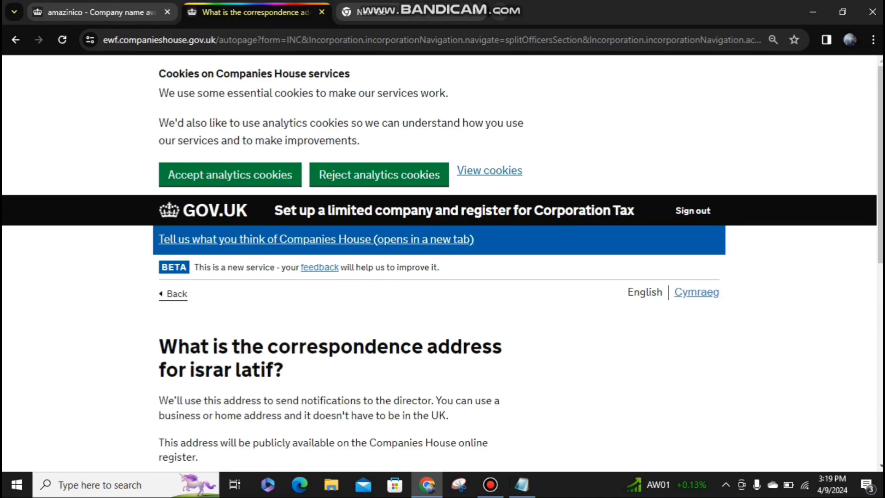
Step: Use the first offered address as the director's correspondence address
scroll(443, 263, "down", 2)
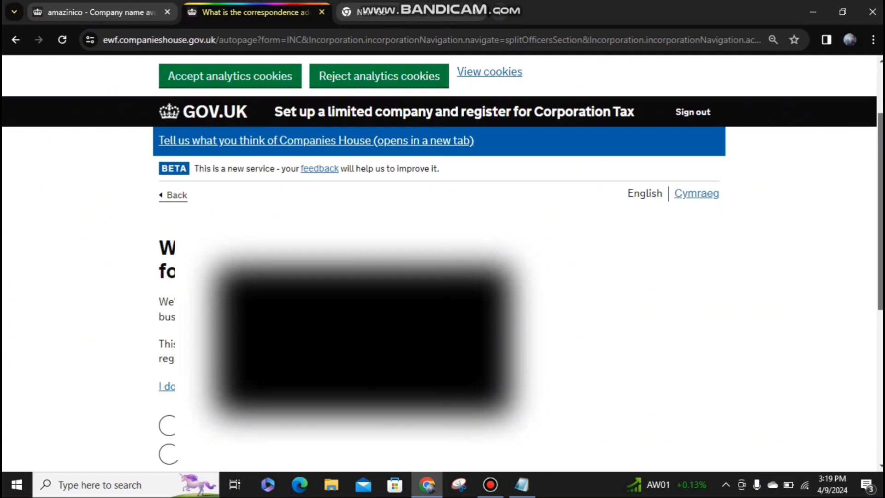
scroll(684, 262, "down", 3)
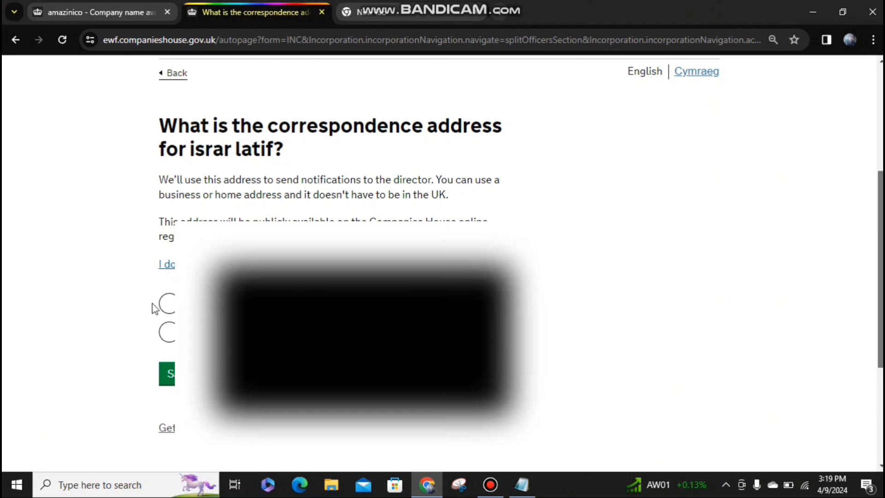
left_click(166, 305)
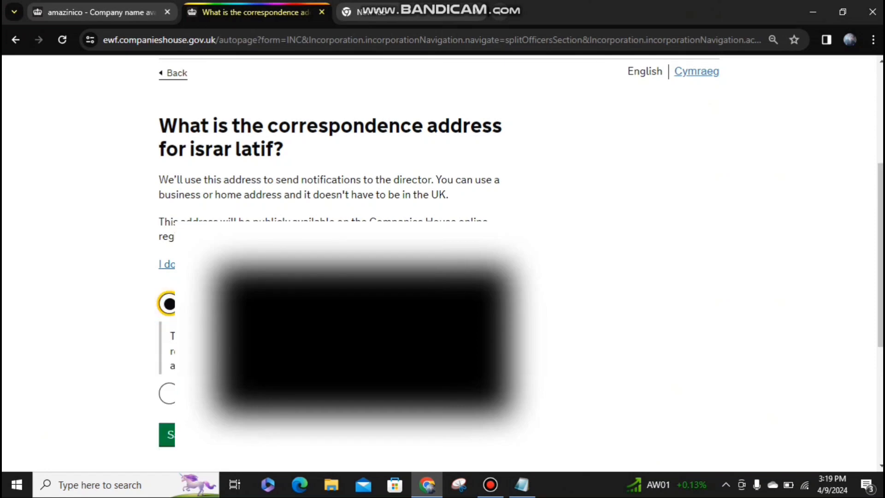
left_click(171, 435)
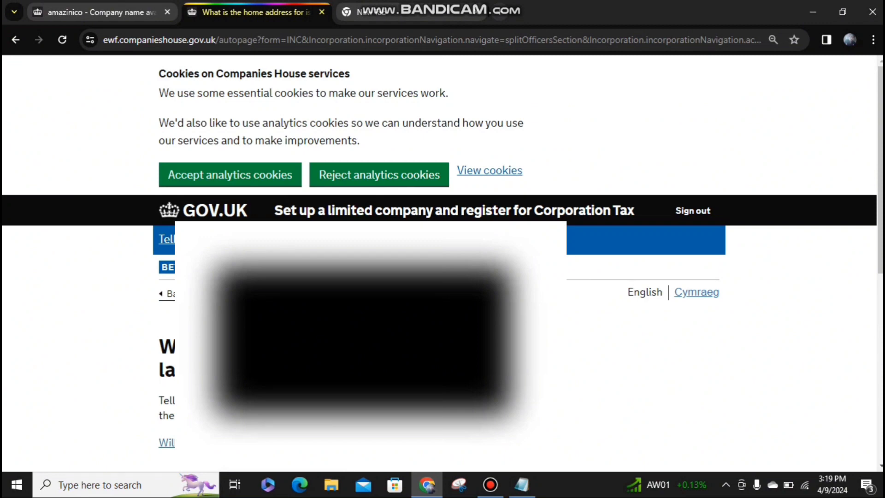
Step: Accept analytics cookies and use the first offered address as the director's home address
left_click(230, 175)
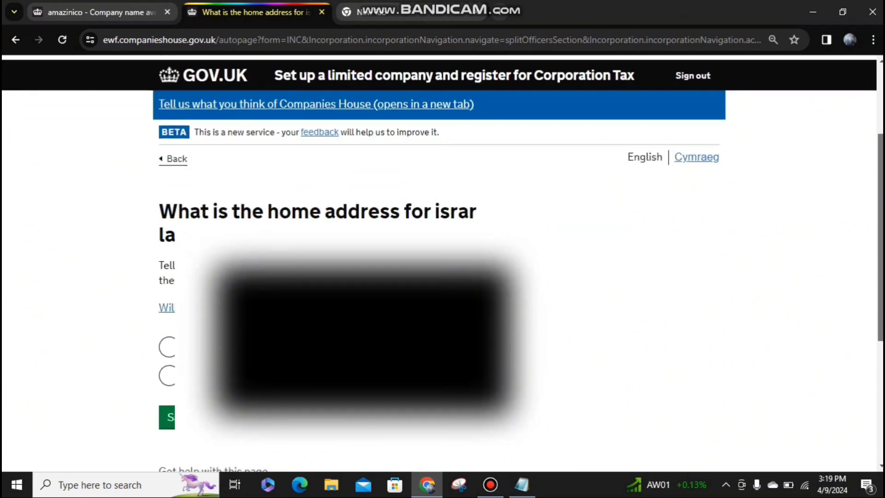
scroll(442, 263, "down", 2)
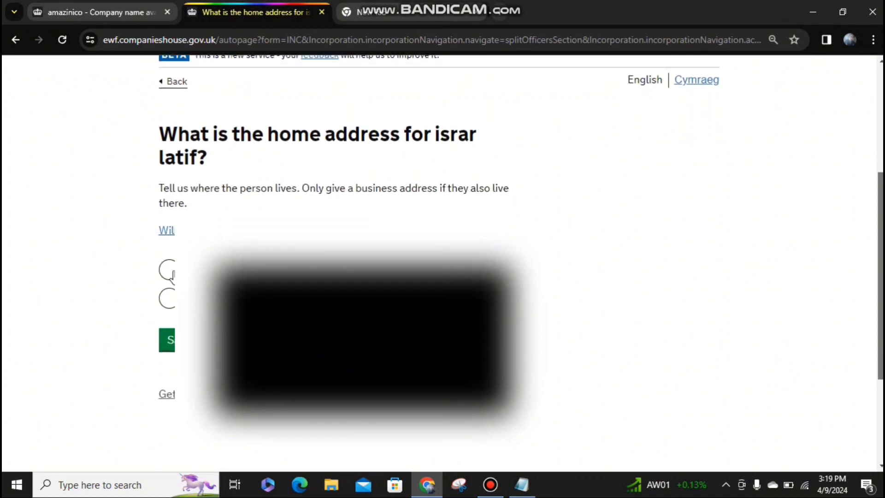
left_click(167, 269)
key("Return")
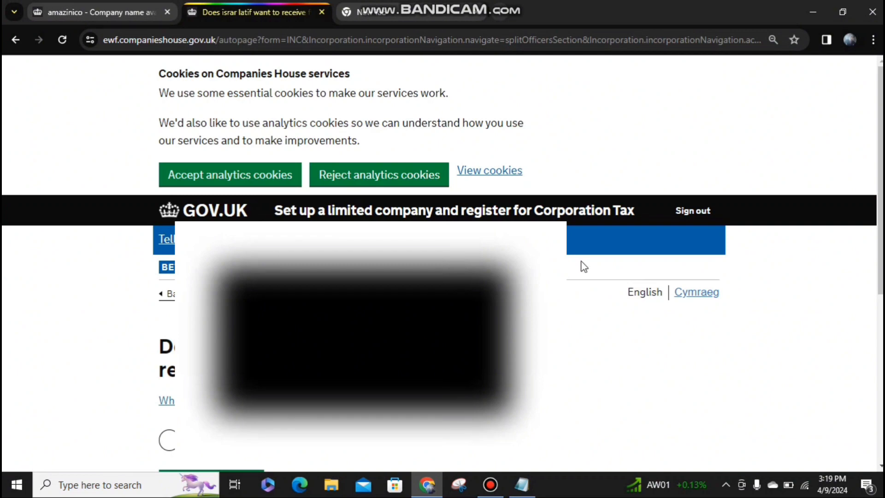
Step: Opt the director in to email filing reminders using the first listed email address
scroll(442, 263, "down", 2)
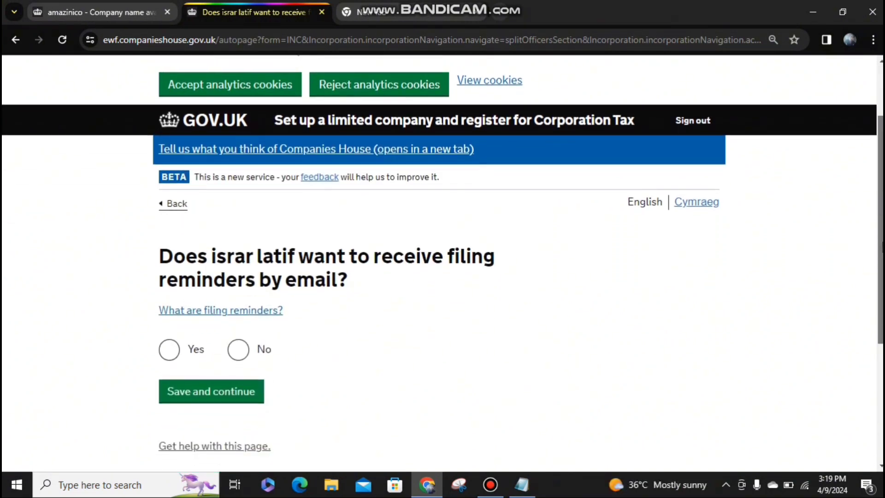
scroll(442, 253, "down", 1)
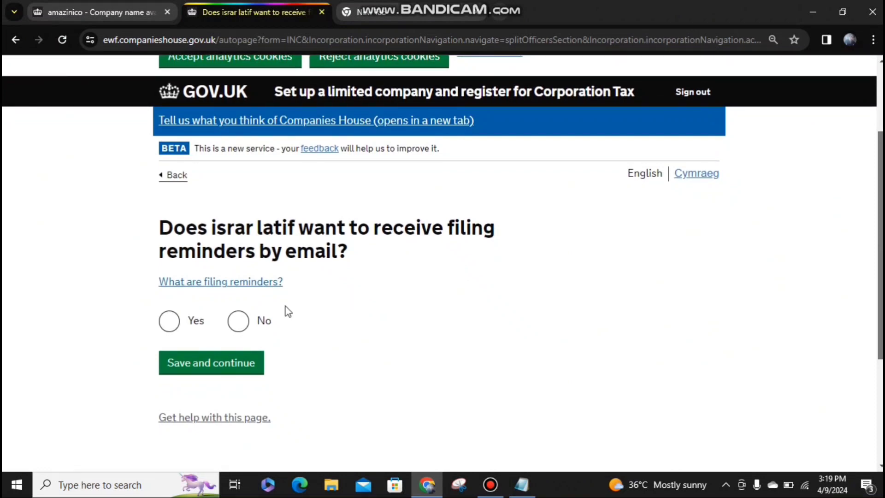
left_click(167, 326)
left_click(192, 363)
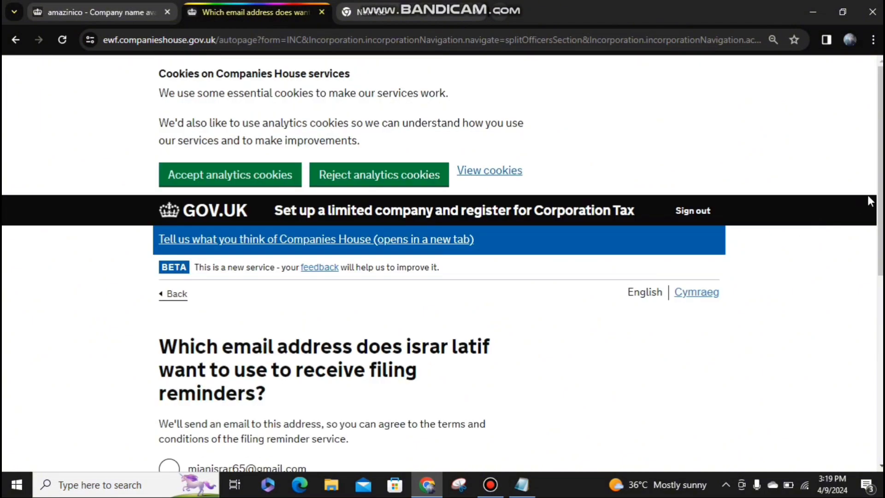
scroll(485, 327, "down", 2)
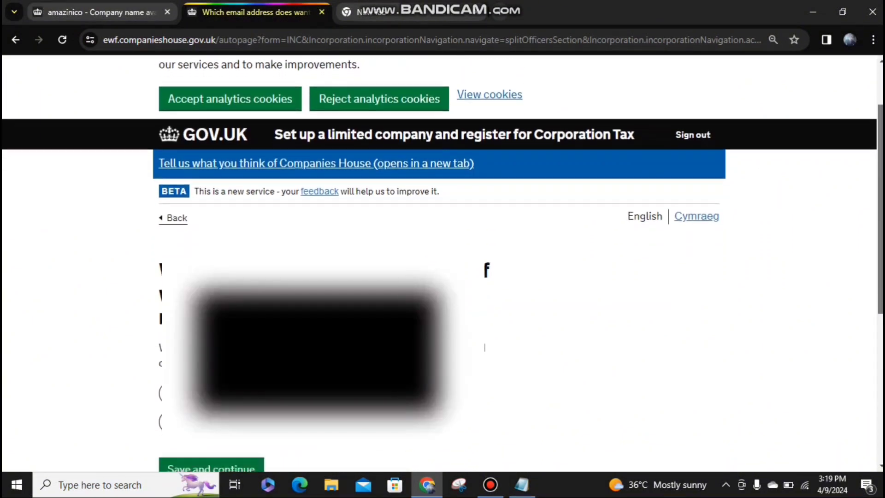
scroll(484, 326, "down", 2)
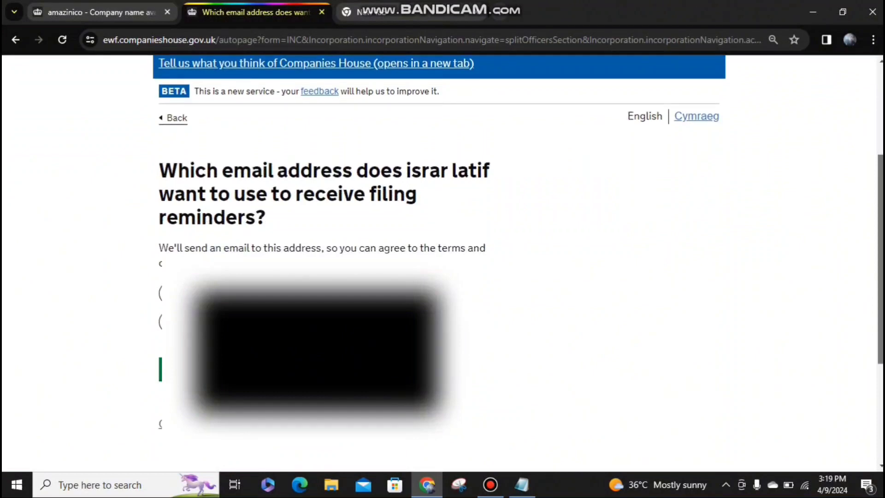
left_click(160, 293)
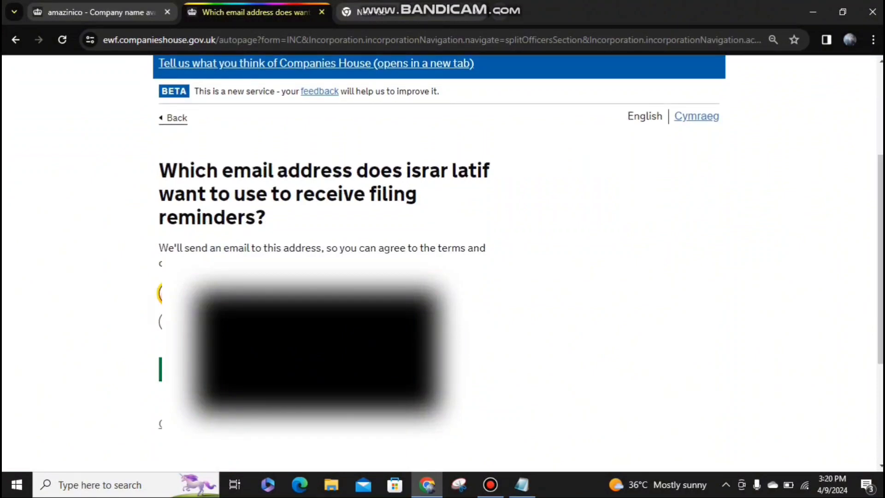
key("Return")
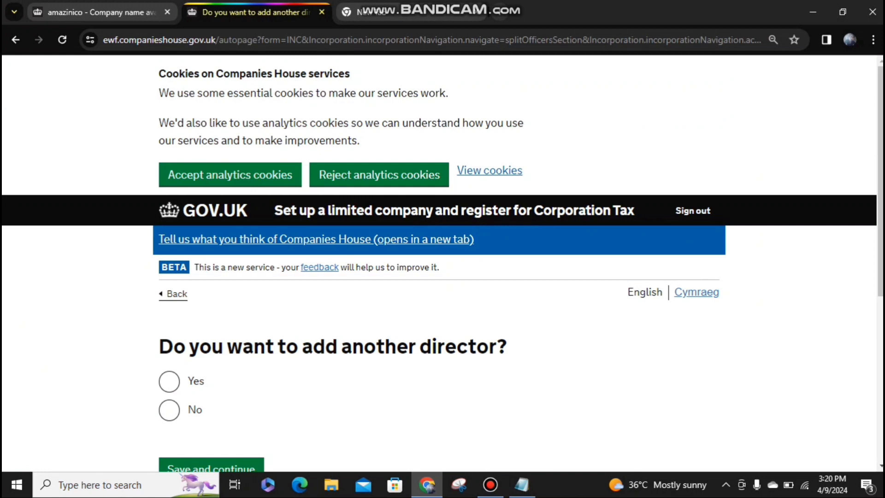
Step: Answer No to adding another director and save
scroll(443, 263, "down", 2)
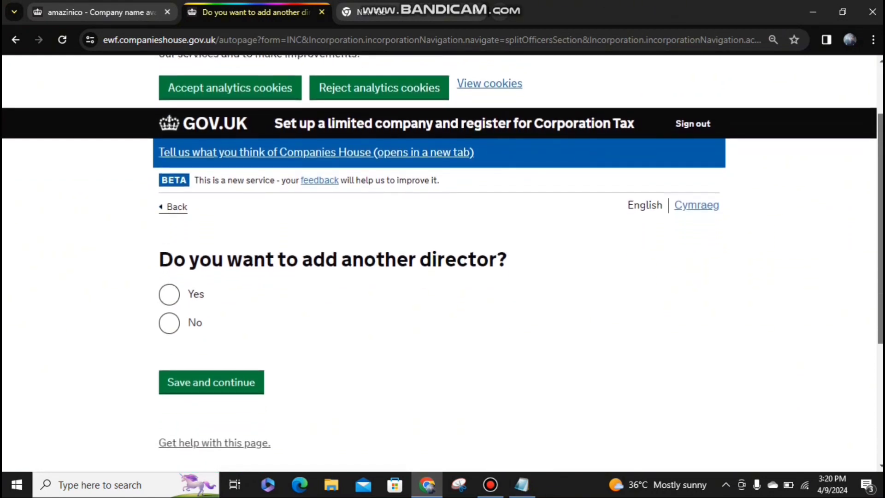
left_click(170, 325)
left_click(191, 389)
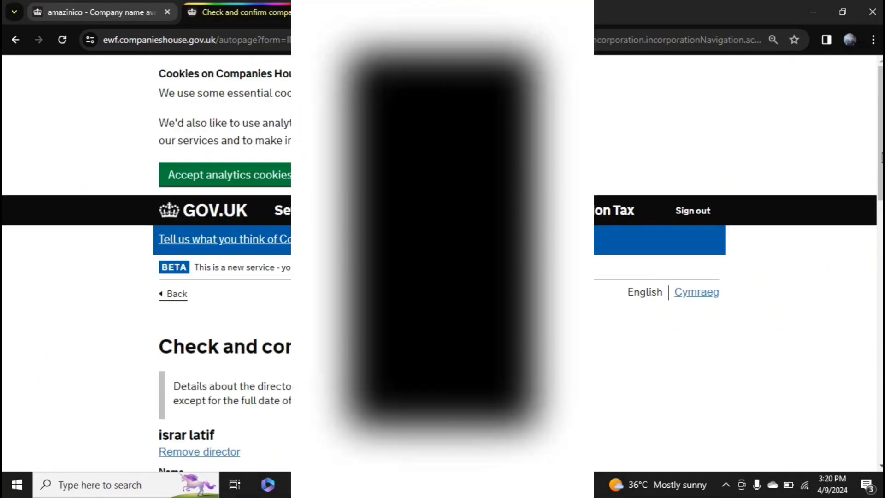
Step: Confirm where the director lives and that they agree to act, then save
left_click_drag(877, 148, 881, 278)
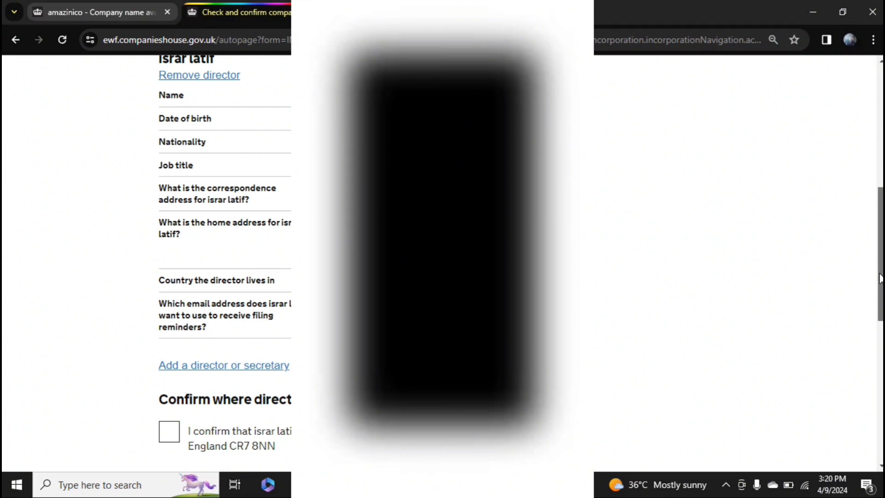
left_click_drag(880, 278, 880, 333)
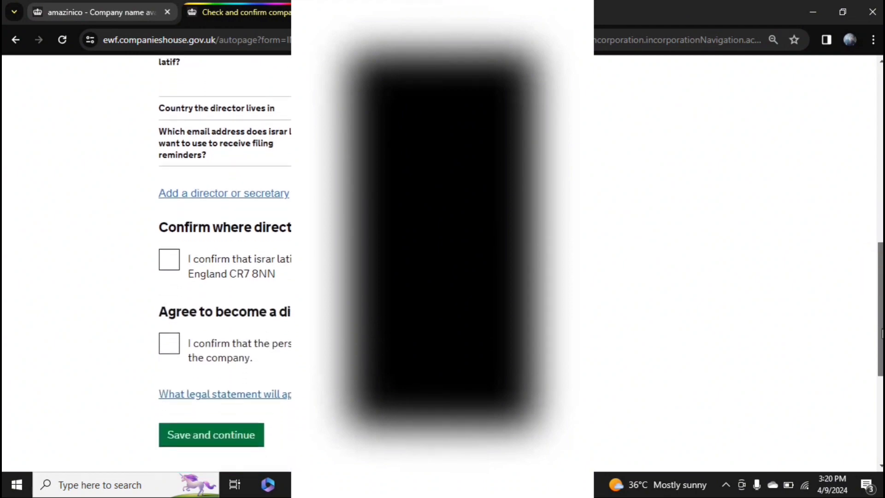
left_click(169, 259)
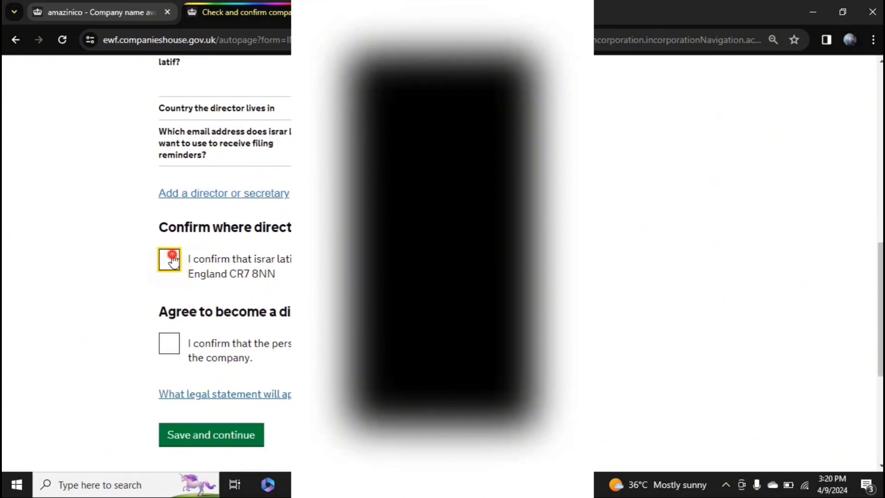
left_click(171, 348)
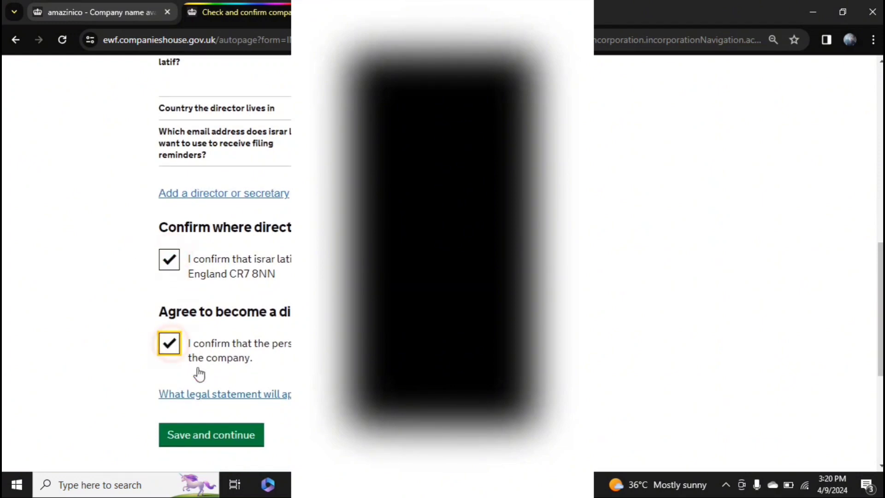
left_click(228, 434)
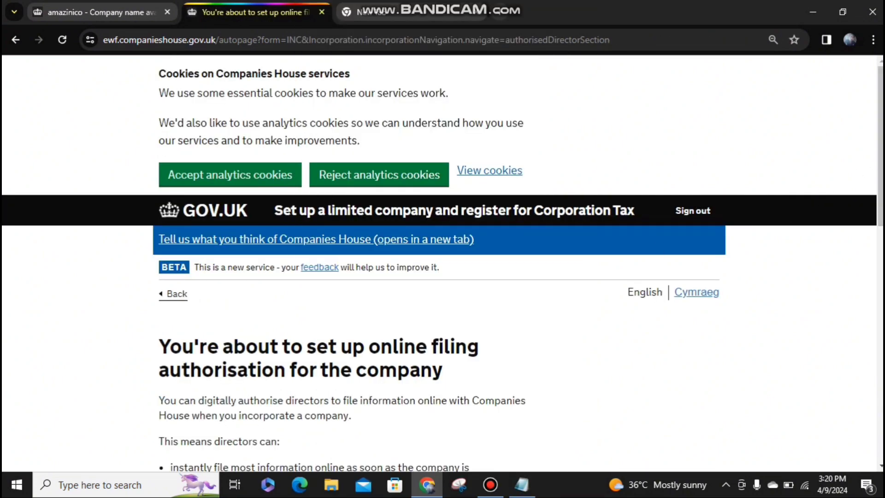
Step: Move past the authorisation introduction and choose Yes to digitally authorise the directors
left_click_drag(881, 157, 881, 220)
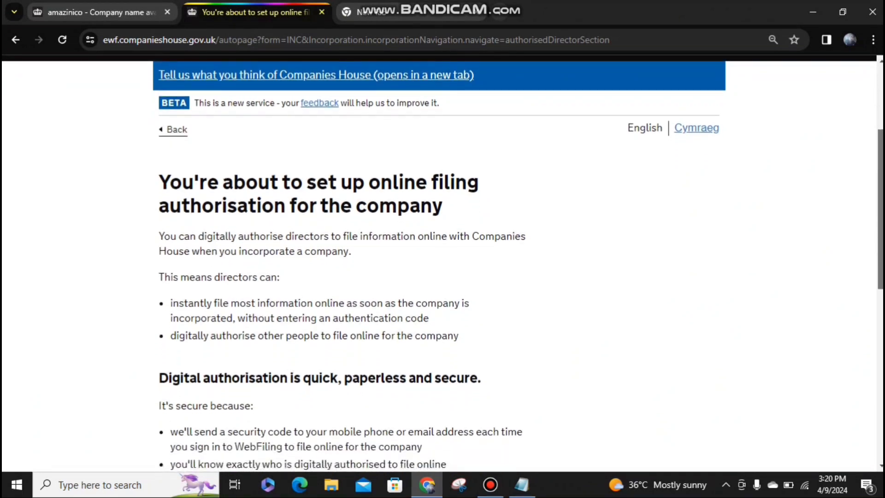
scroll(801, 295, "down", 4)
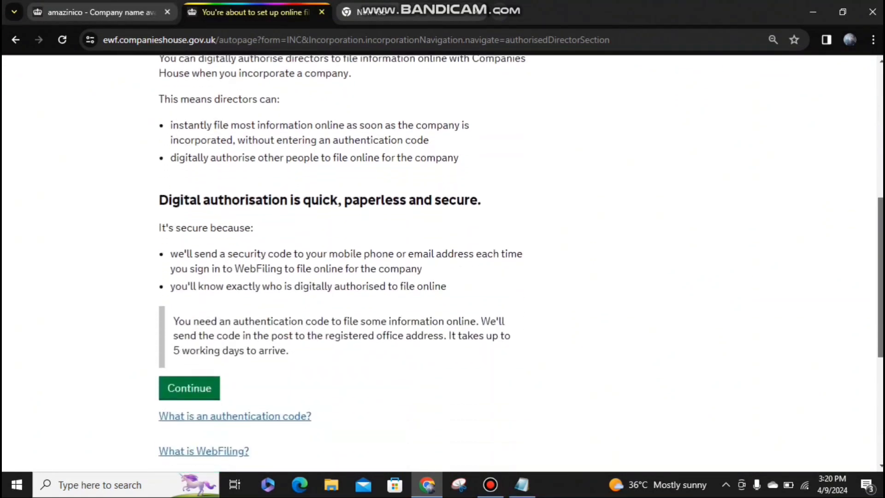
left_click(168, 386)
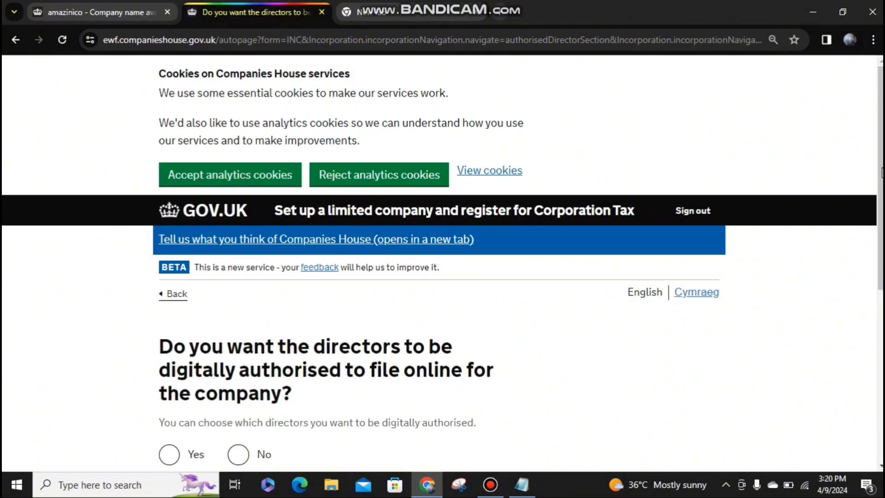
left_click_drag(882, 174, 882, 195)
scroll(443, 261, "down", 2)
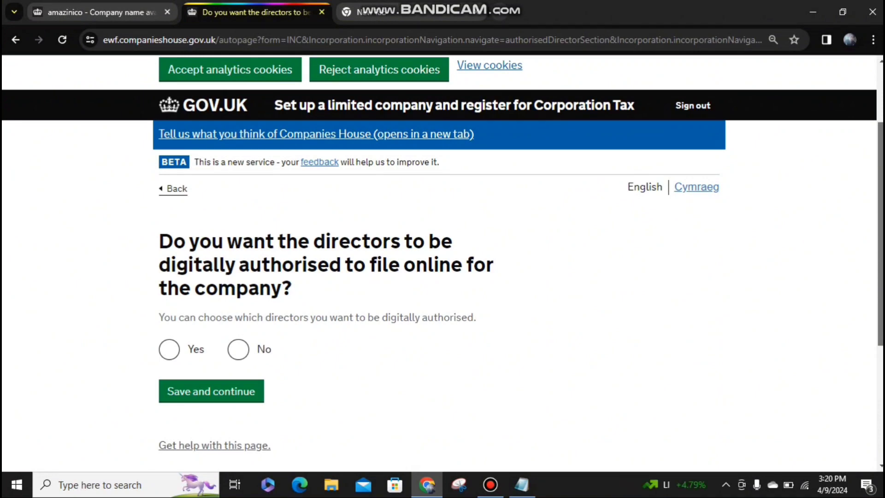
scroll(443, 261, "down", 1)
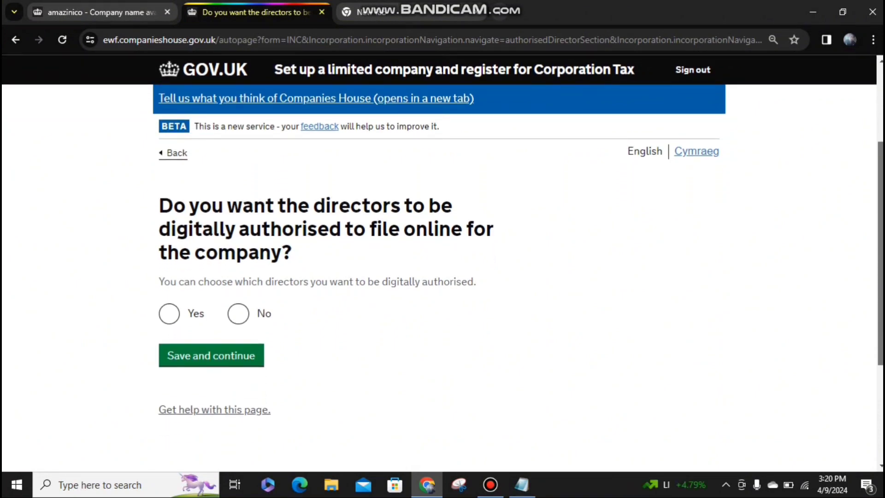
scroll(443, 262, "down", 1)
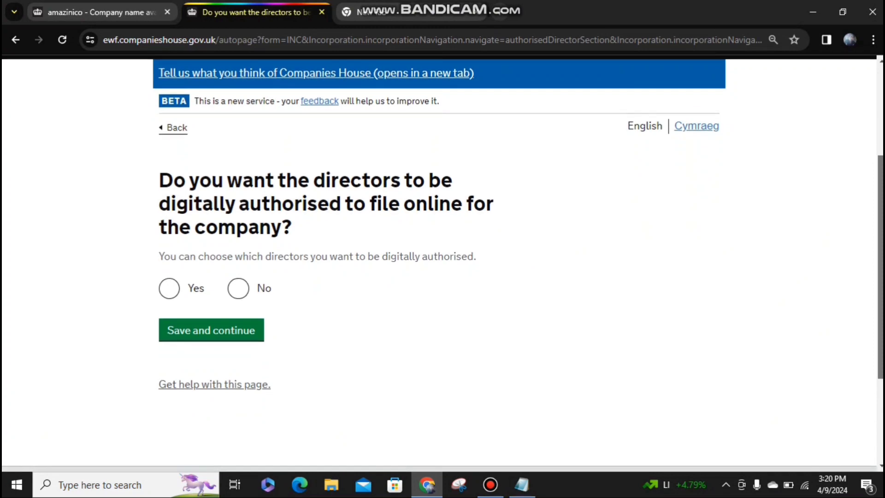
left_click(168, 298)
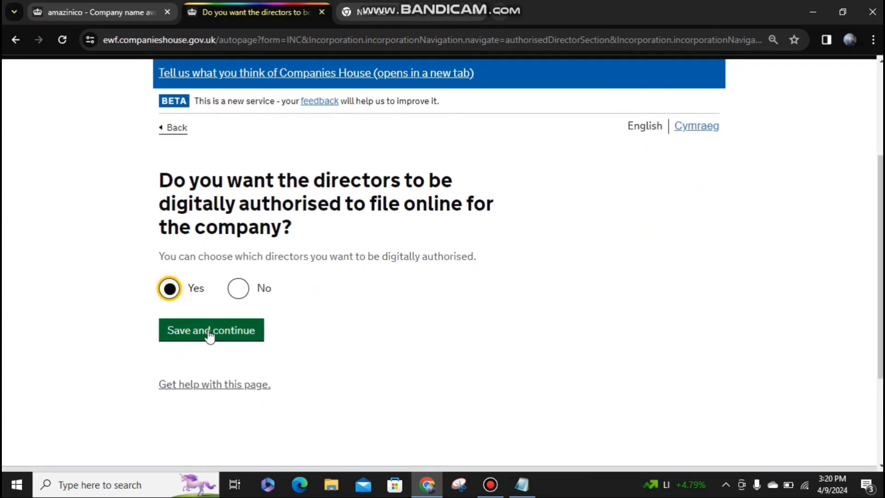
left_click(209, 333)
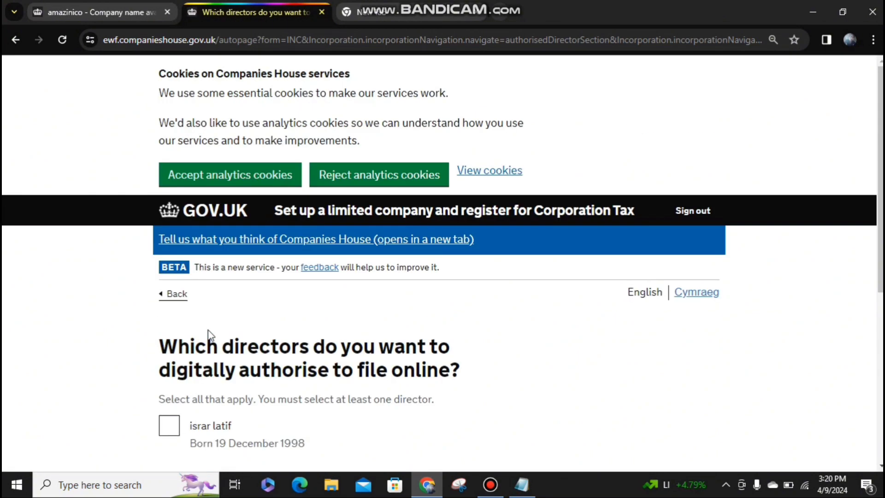
Step: Select the director to be digitally authorised and save
scroll(365, 316, "down", 1)
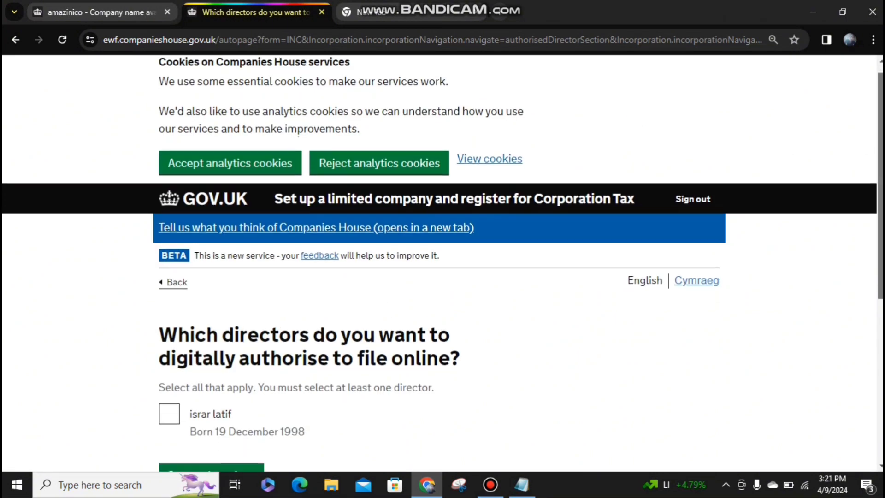
scroll(443, 264, "down", 1)
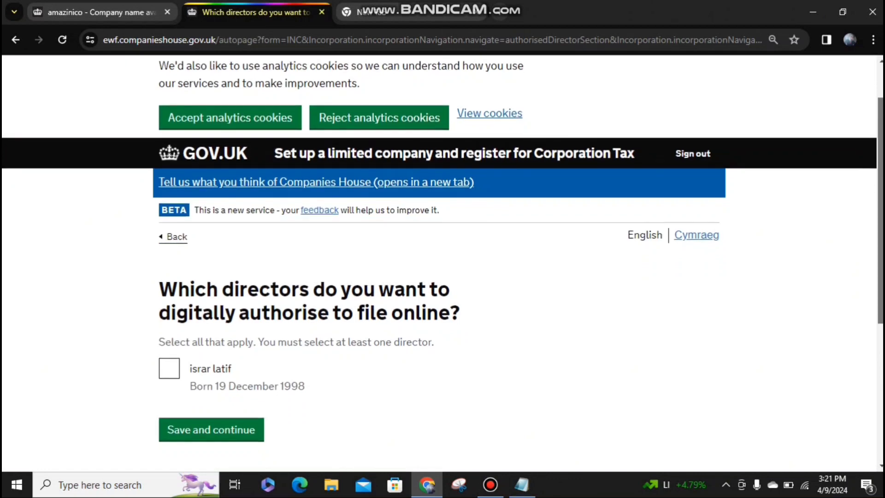
scroll(443, 249, "down", 1)
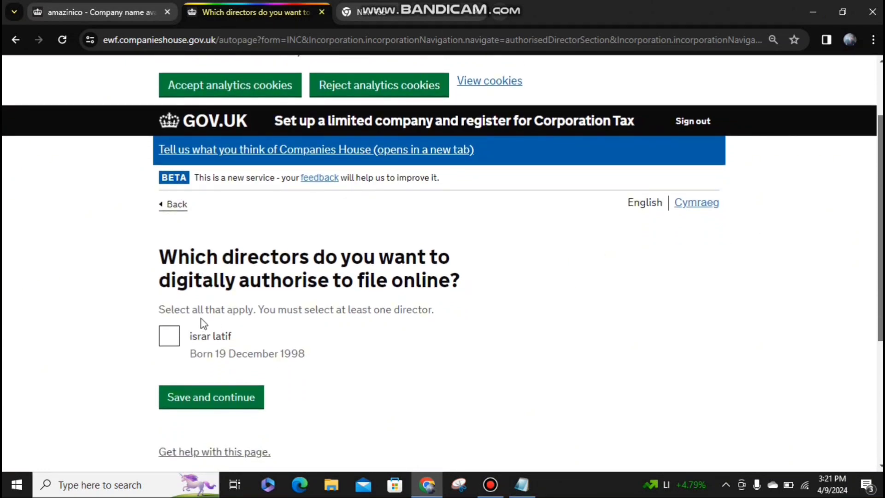
left_click(167, 340)
left_click(192, 398)
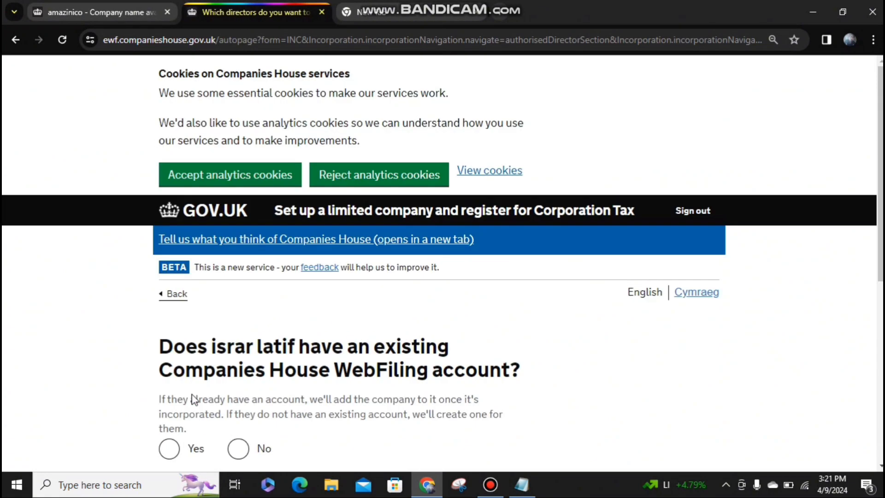
Step: Answer No to an existing WebFiling account and use the first listed email address
scroll(879, 205, "down", 1)
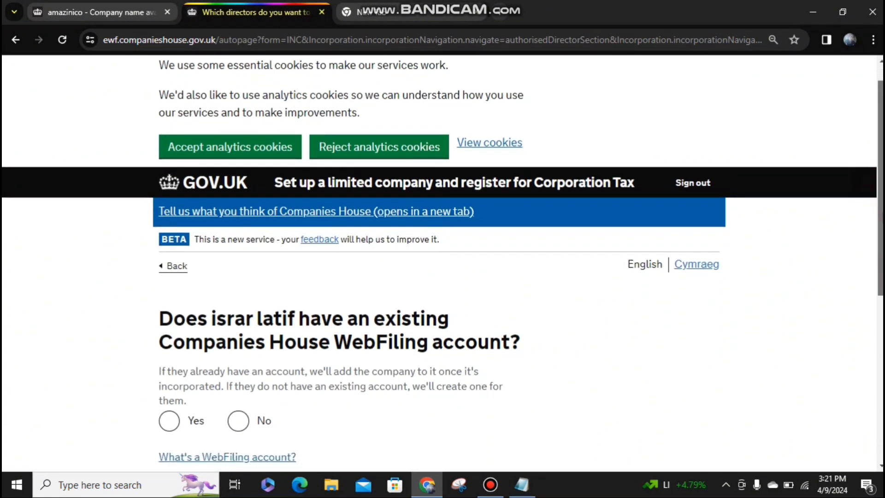
scroll(443, 261, "down", 3)
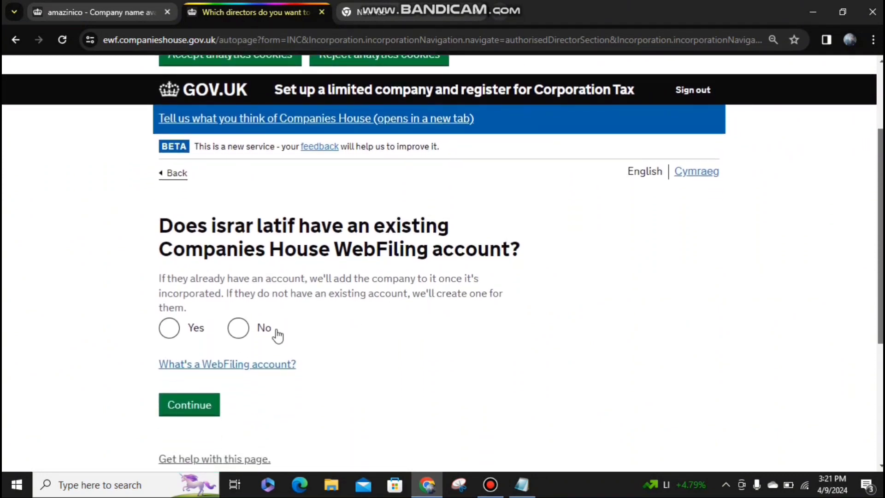
left_click(241, 329)
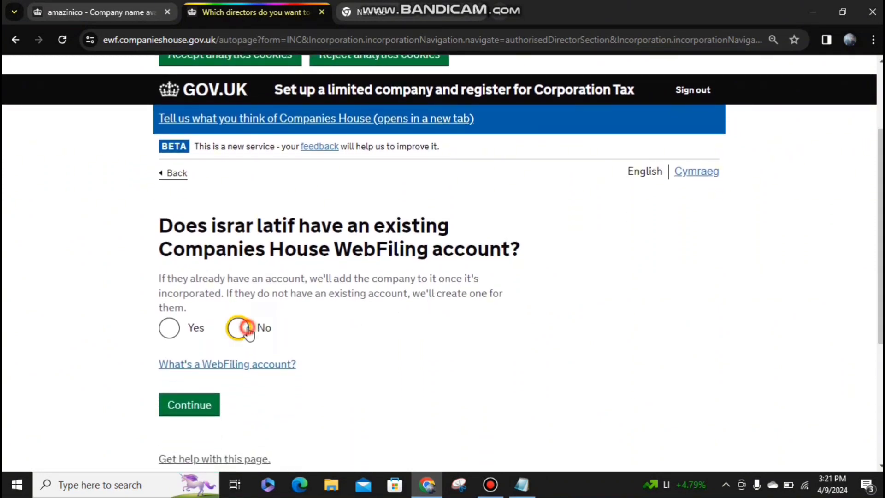
left_click(198, 407)
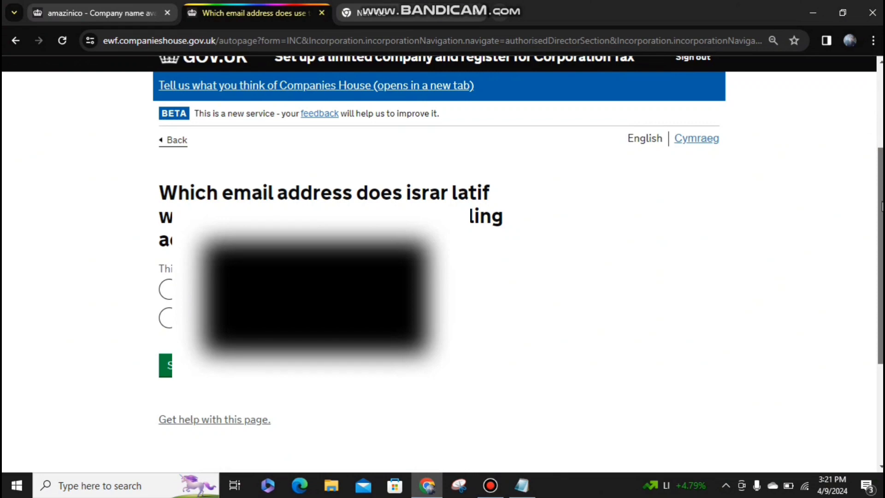
left_click(166, 290)
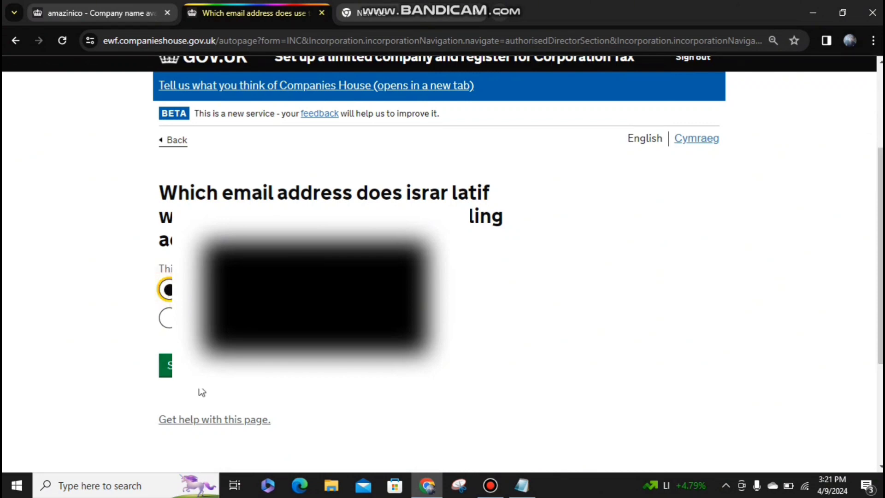
left_click(193, 367)
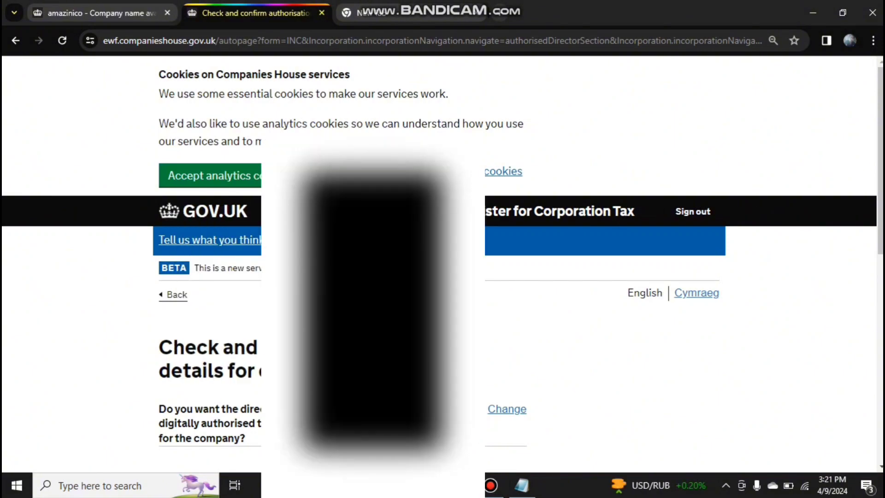
scroll(443, 262, "down", 2)
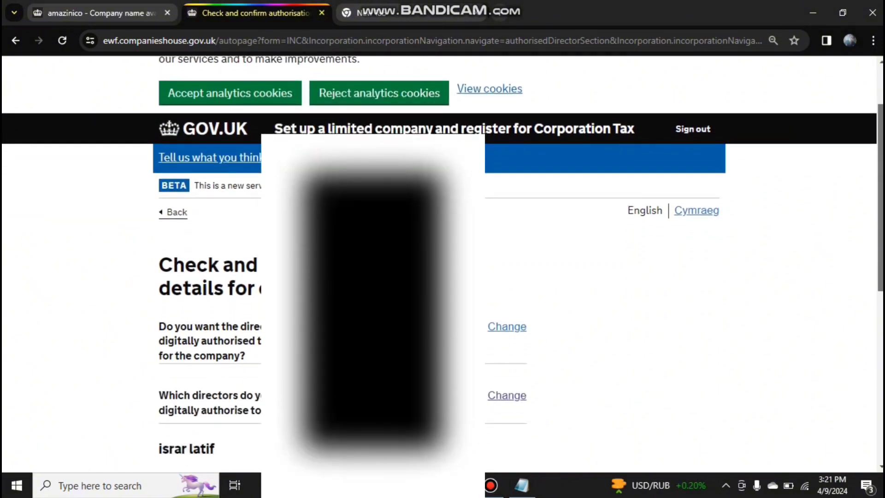
scroll(442, 263, "down", 1)
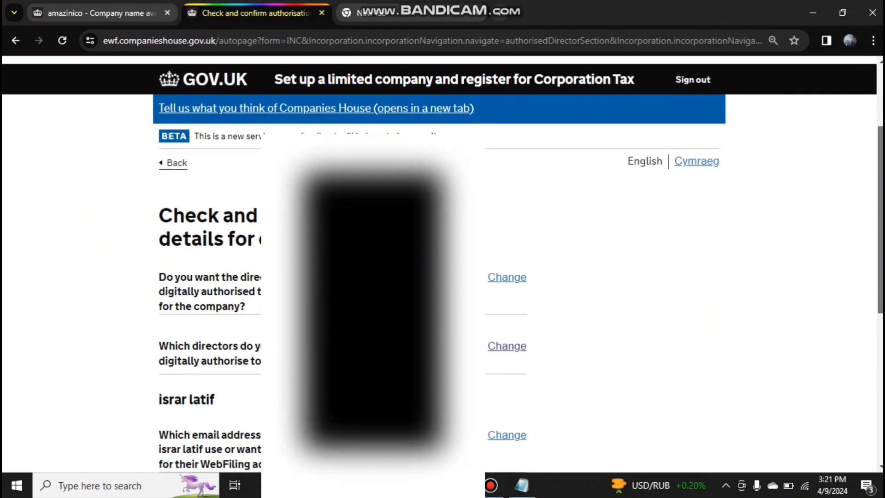
scroll(443, 263, "down", 2)
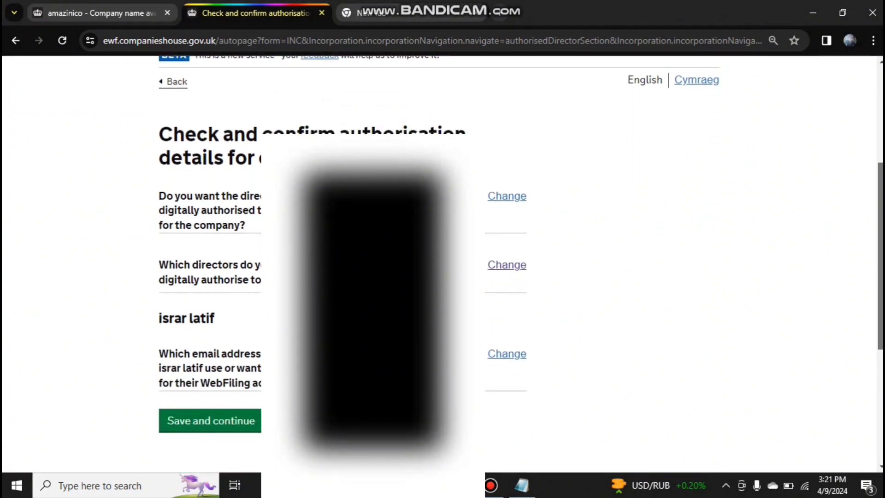
scroll(443, 263, "down", 1)
Step: Confirm the online filing authorisation details and begin the shareholders section
left_click(237, 404)
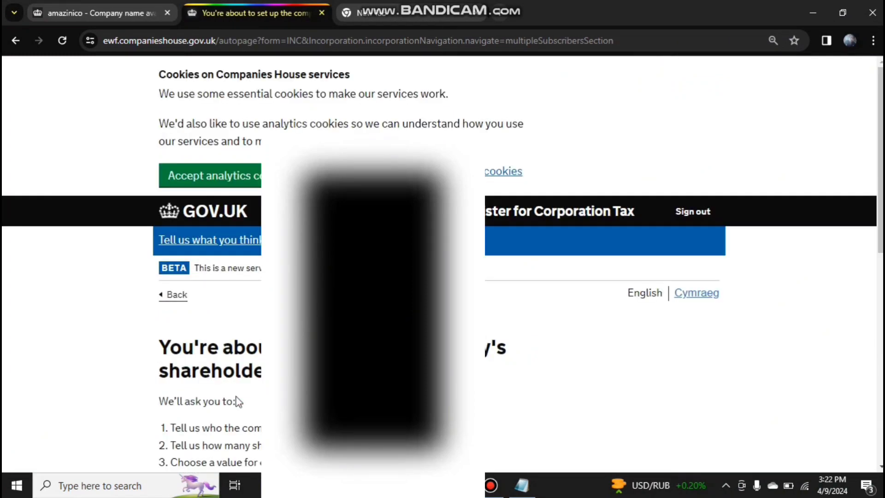
scroll(876, 196, "down", 1)
scroll(442, 263, "down", 3)
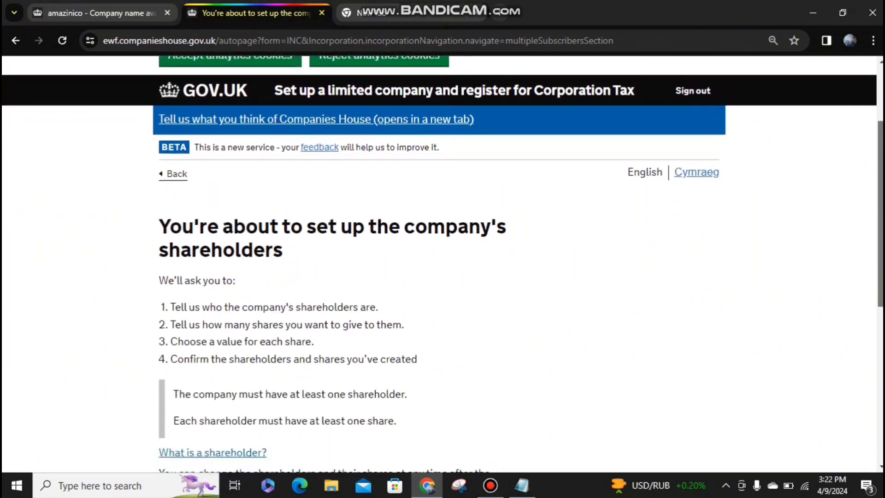
scroll(401, 300, "down", 3)
left_click(184, 408)
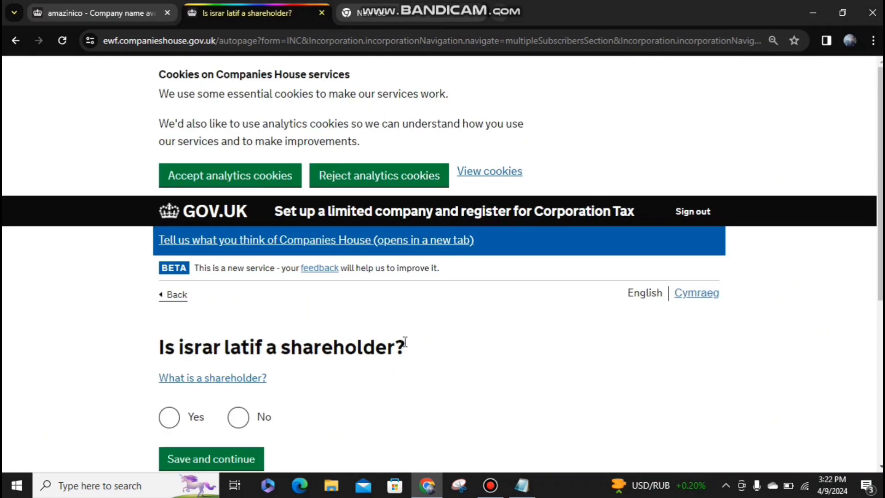
Step: Make the director a shareholder and decline adding another shareholder
scroll(751, 310, "down", 1)
scroll(415, 348, "down", 1)
left_click(169, 322)
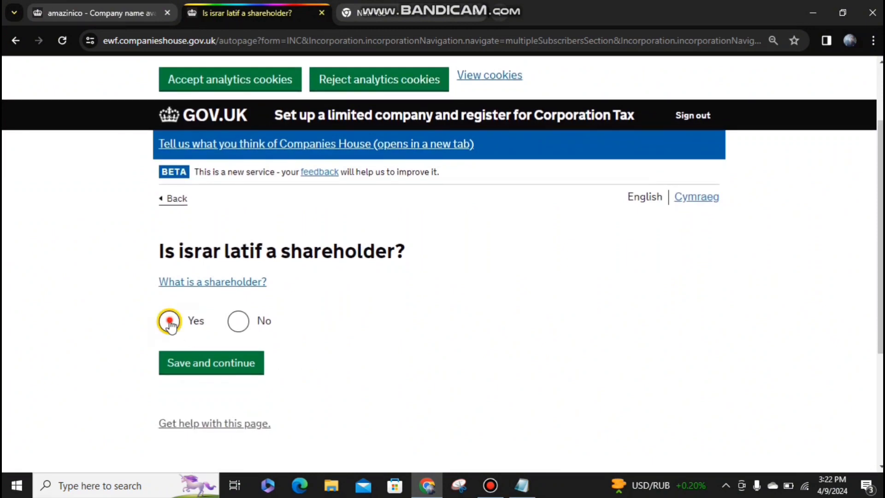
left_click(200, 366)
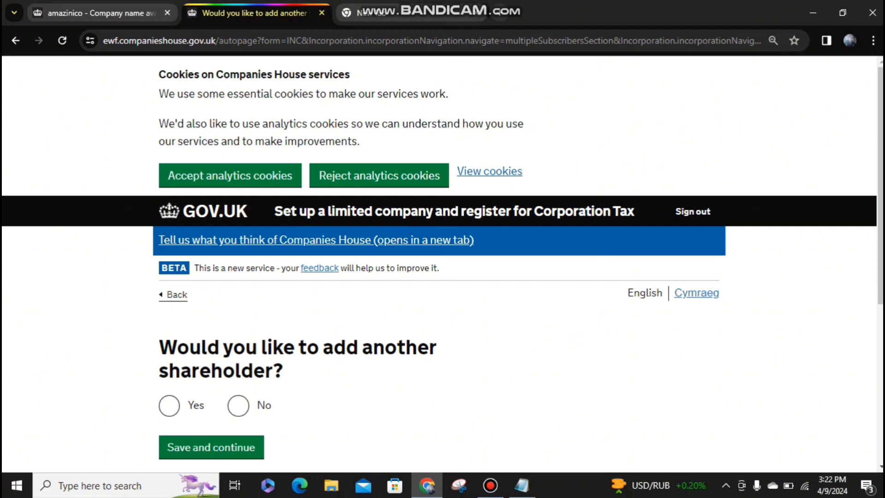
scroll(442, 258, "down", 3)
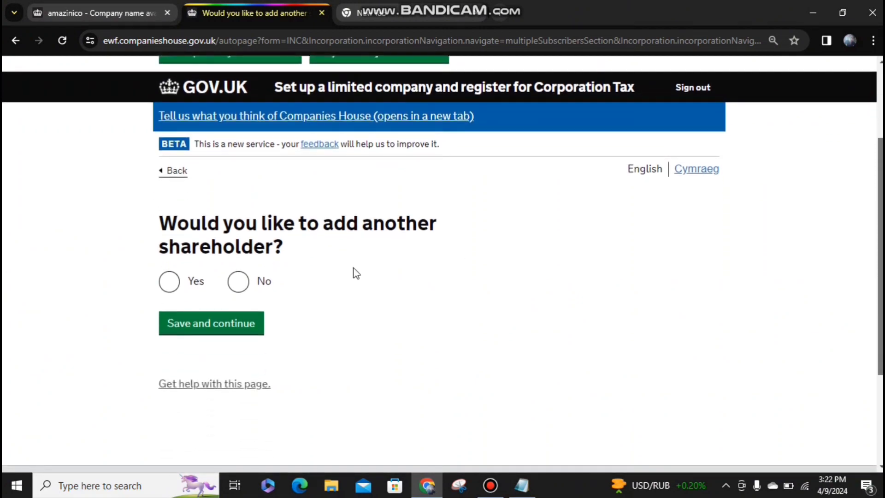
left_click(236, 284)
left_click(222, 325)
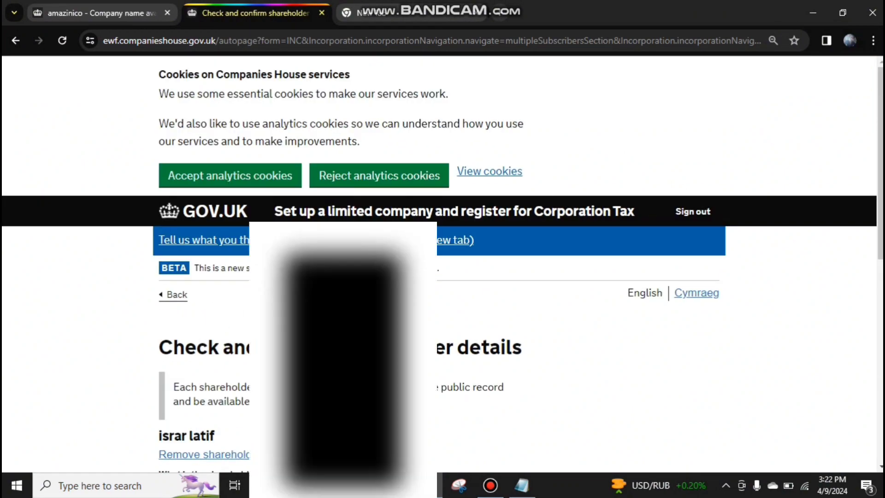
scroll(880, 193, "down", 3)
scroll(882, 227, "down", 2)
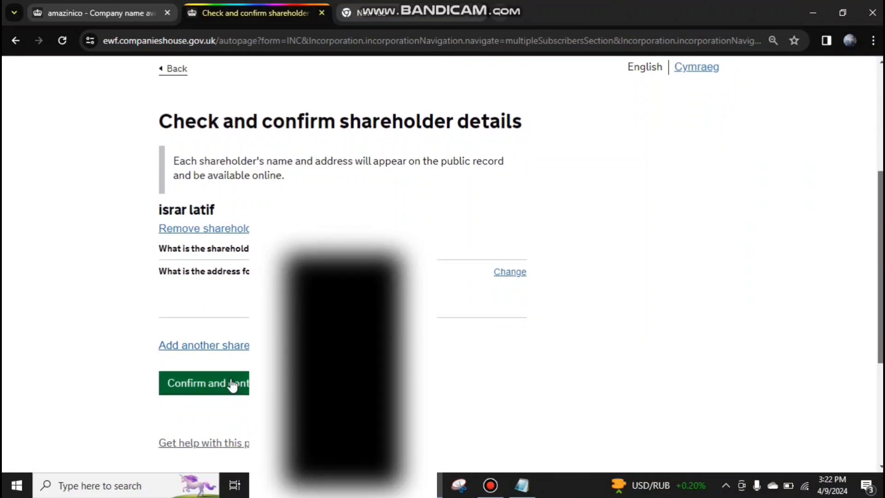
Step: Confirm the shareholder details and choose common ordinary shares in GBP
left_click(232, 385)
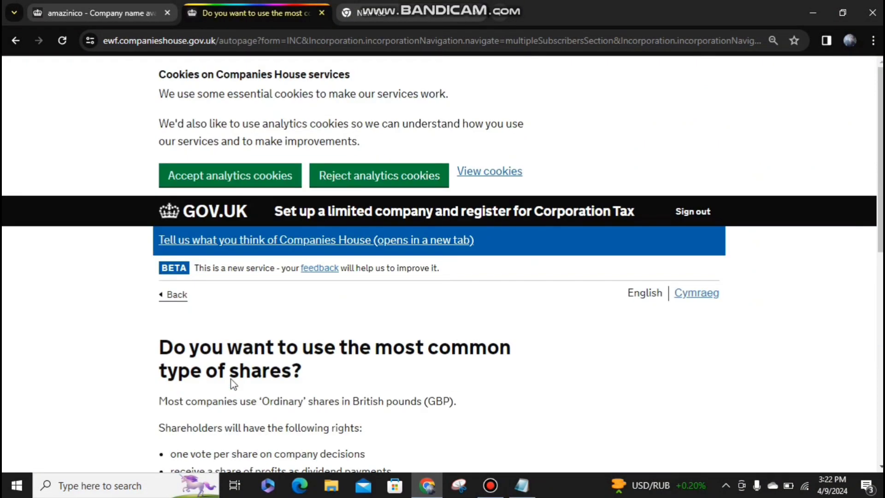
scroll(864, 170, "down", 3)
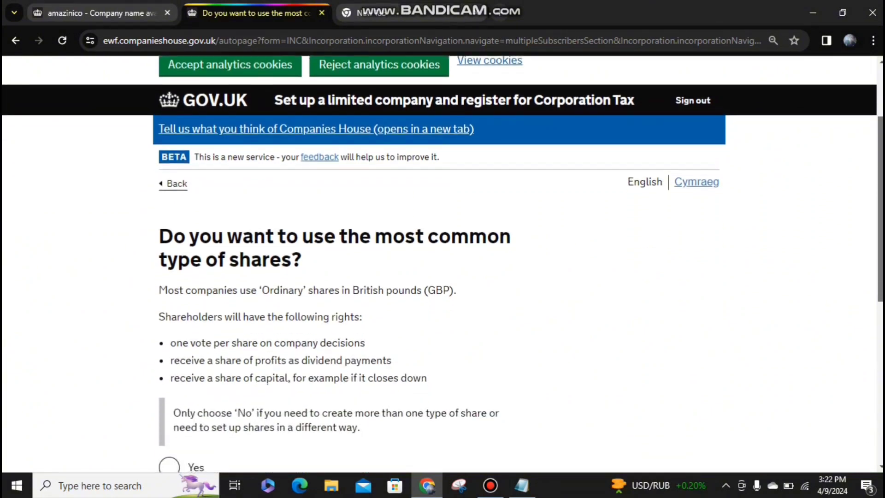
scroll(552, 368, "down", 3)
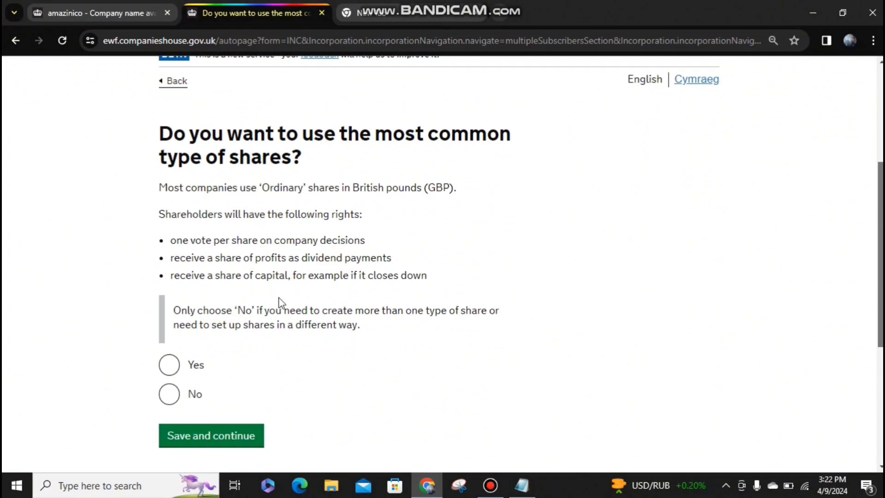
left_click(170, 366)
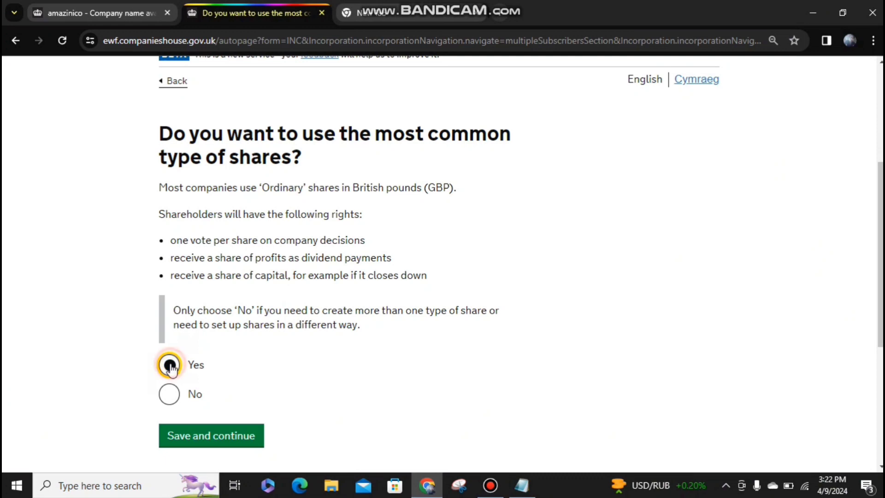
left_click(213, 450)
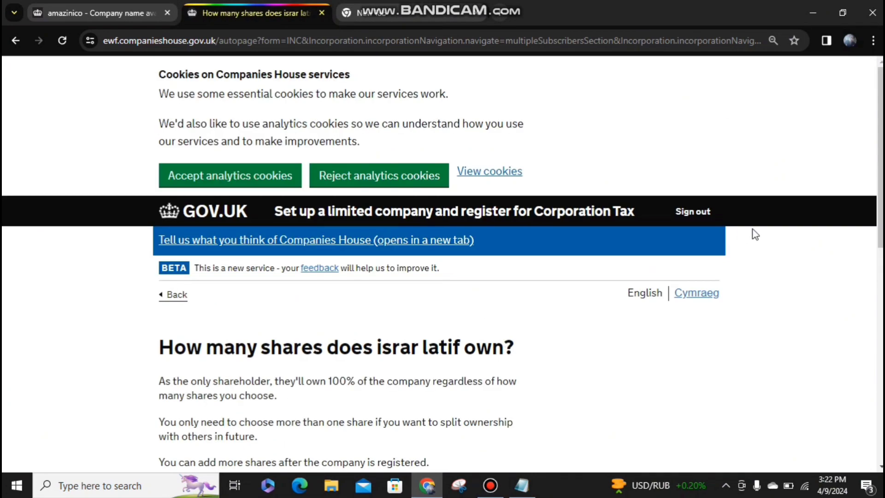
Step: Give the sole shareholder 1 share worth £1 and confirm the summary
scroll(443, 264, "down", 4)
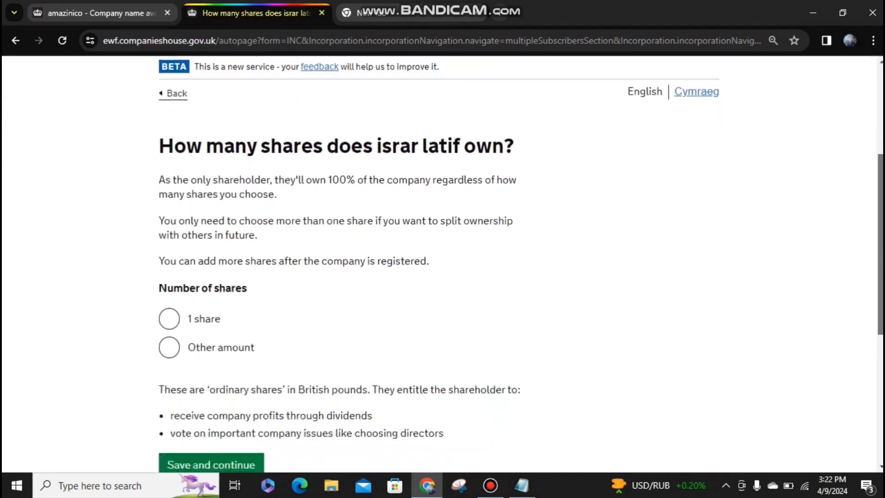
left_click(169, 320)
left_click(227, 463)
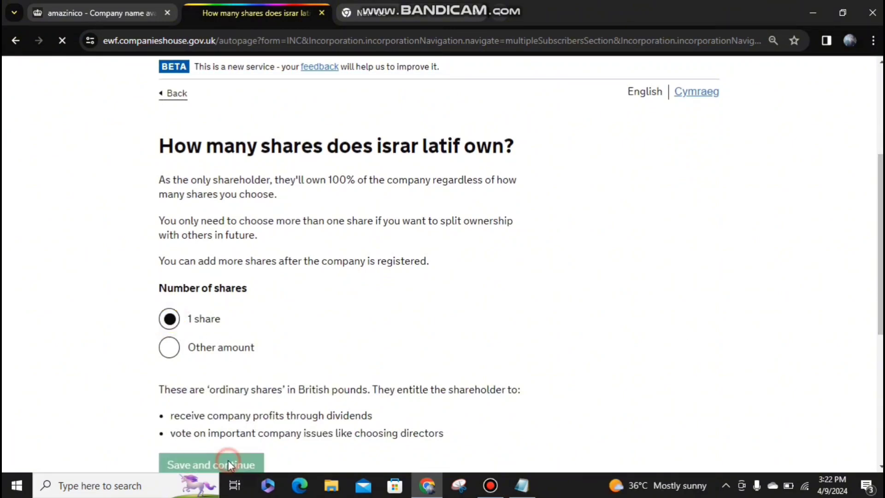
scroll(498, 268, "down", 4)
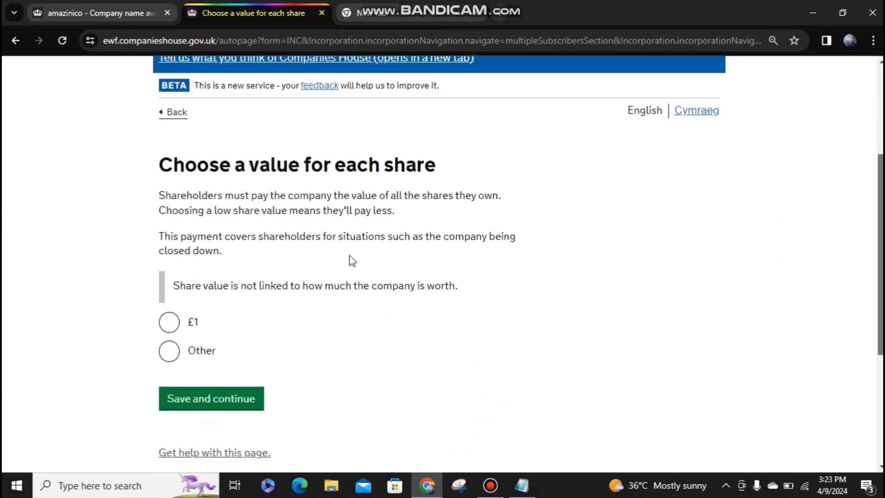
left_click(170, 322)
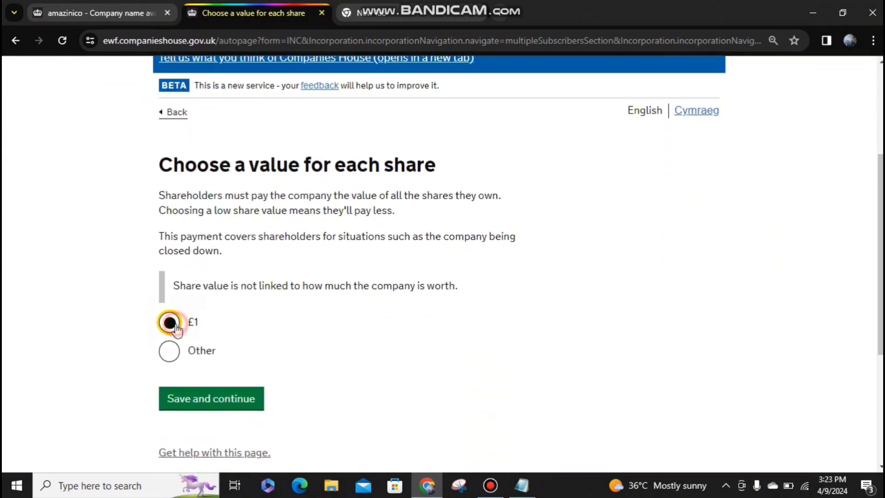
left_click(201, 405)
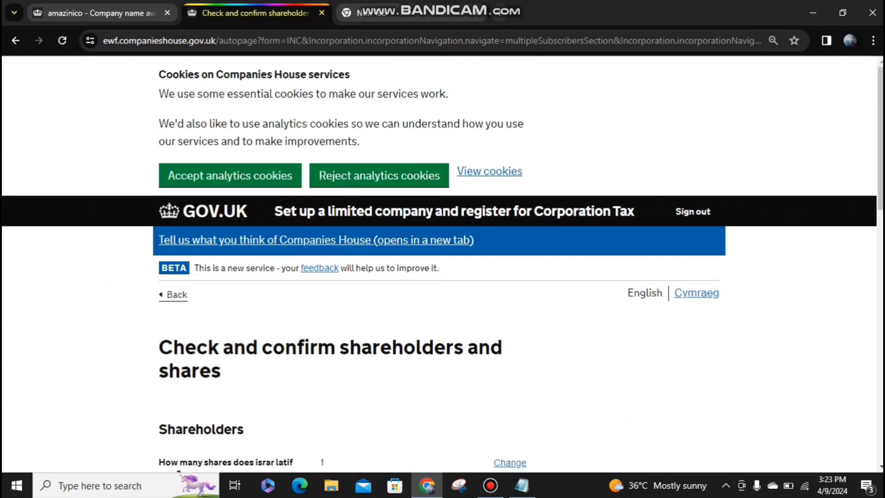
scroll(443, 262, "down", 5)
scroll(443, 262, "down", 2)
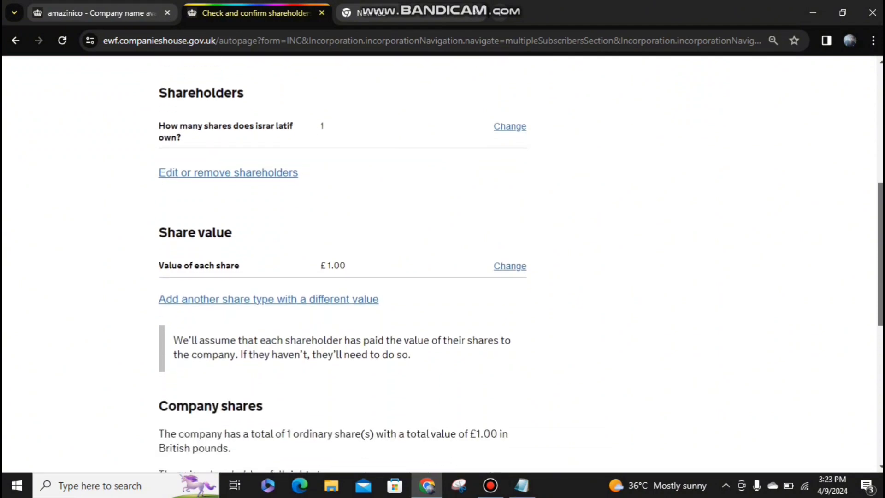
scroll(400, 440, "down", 5)
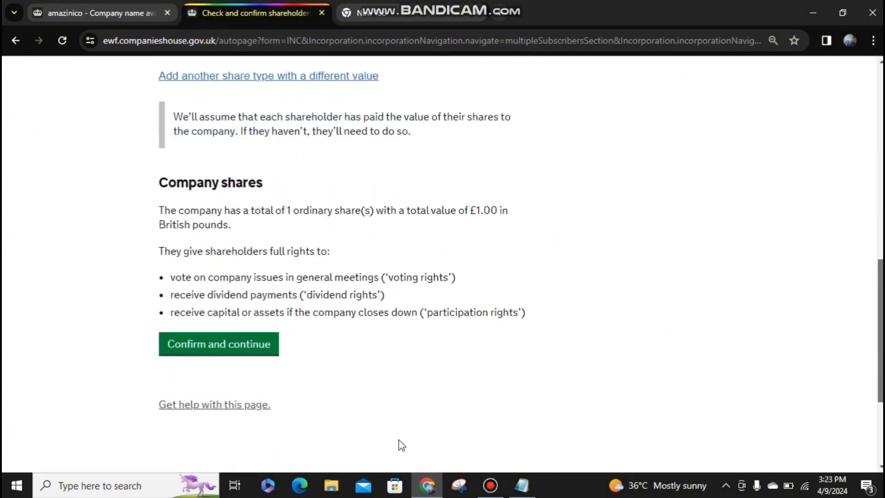
left_click(249, 346)
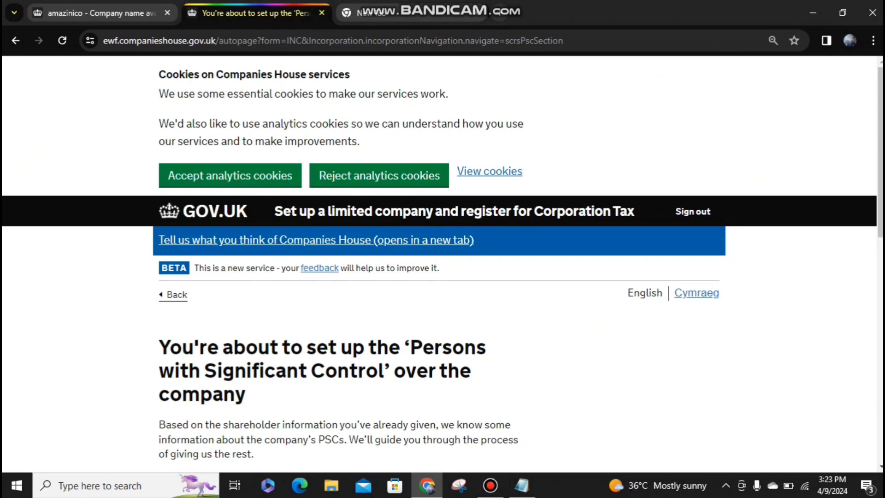
Step: Start the Persons with Significant Control section and pass its introductory pages
scroll(443, 258, "down", 1)
scroll(443, 265, "down", 1)
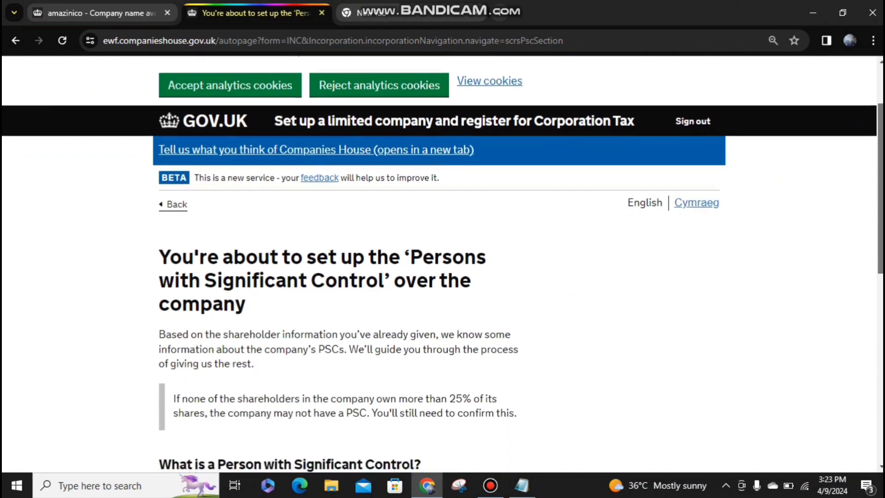
scroll(442, 258, "down", 1)
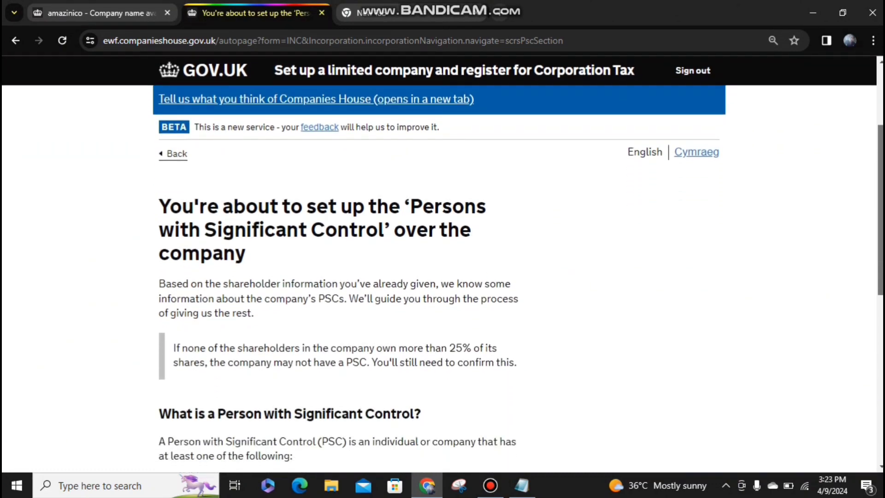
scroll(524, 358, "down", 4)
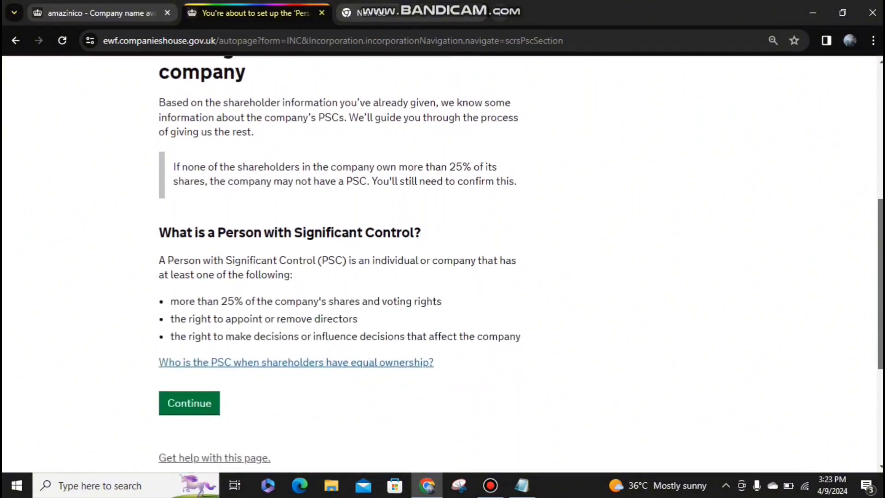
left_click(207, 389)
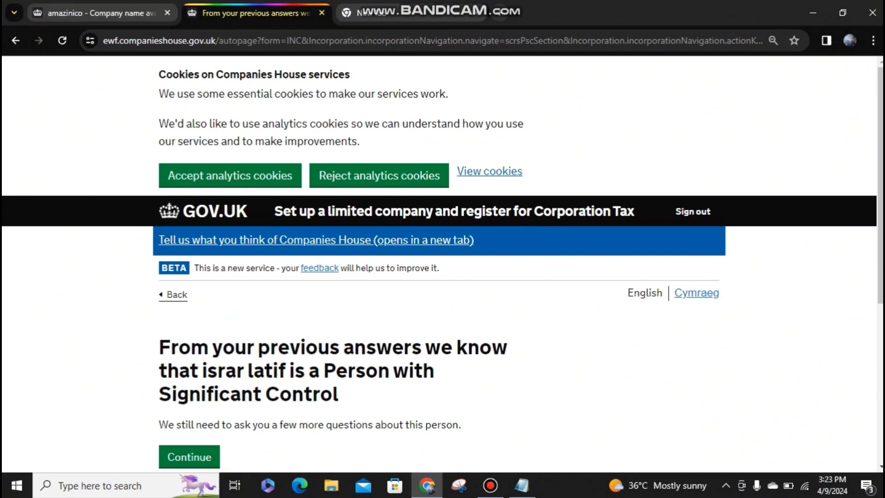
scroll(685, 160, "down", 3)
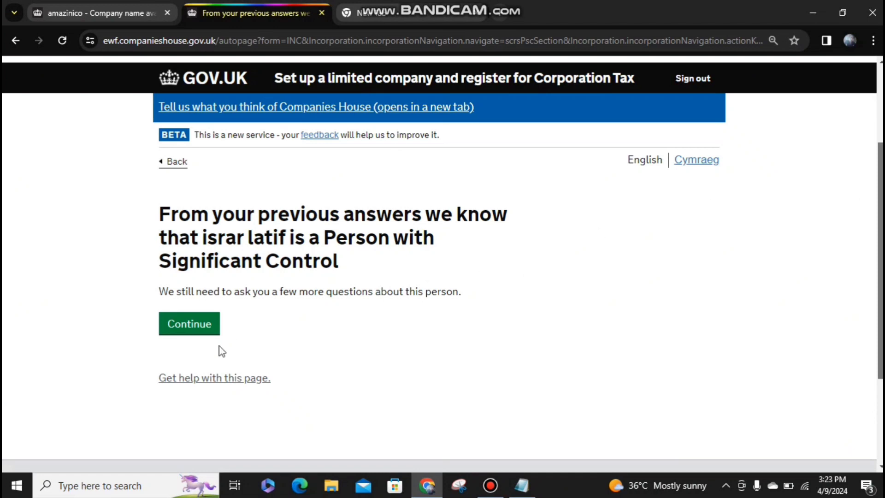
left_click(191, 328)
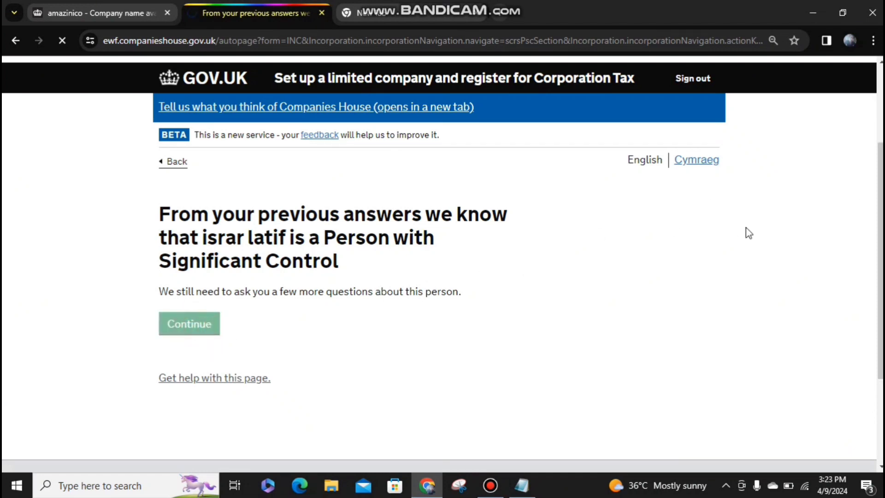
Step: Answer Yes to the shareholder having the right to appoint or remove most directors
scroll(747, 234, "down", 2)
scroll(443, 258, "down", 1)
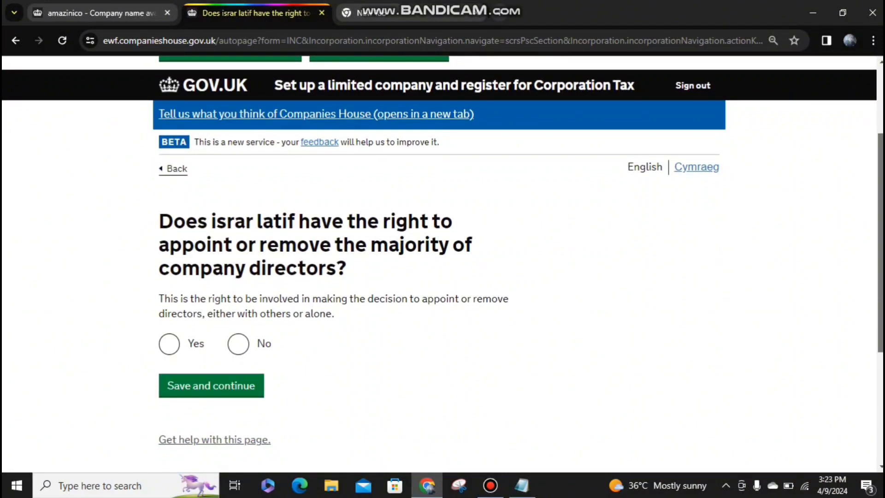
scroll(443, 258, "down", 1)
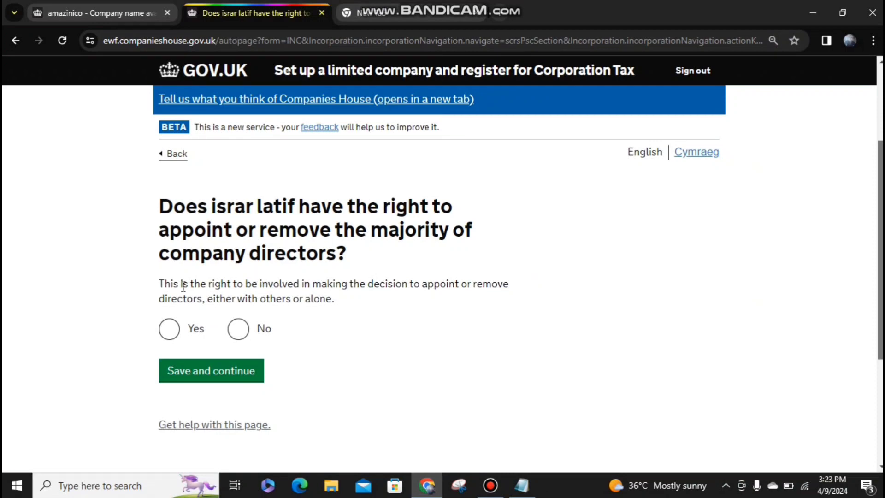
left_click(176, 336)
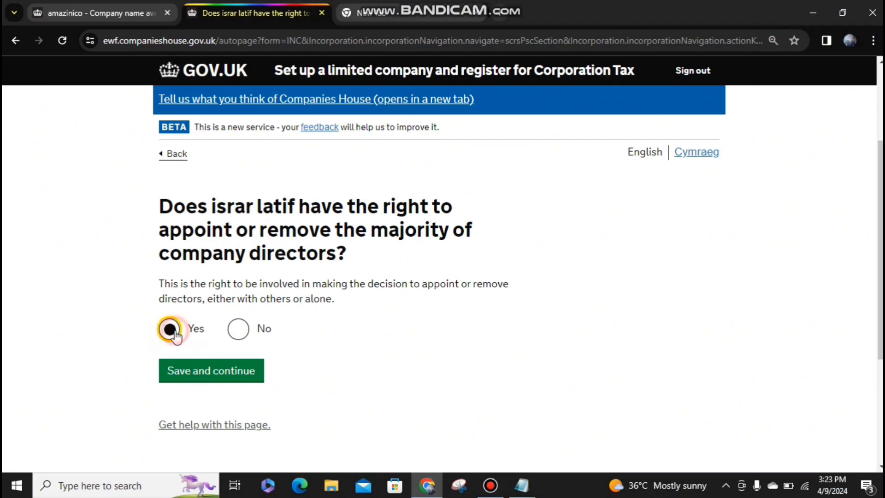
left_click(225, 381)
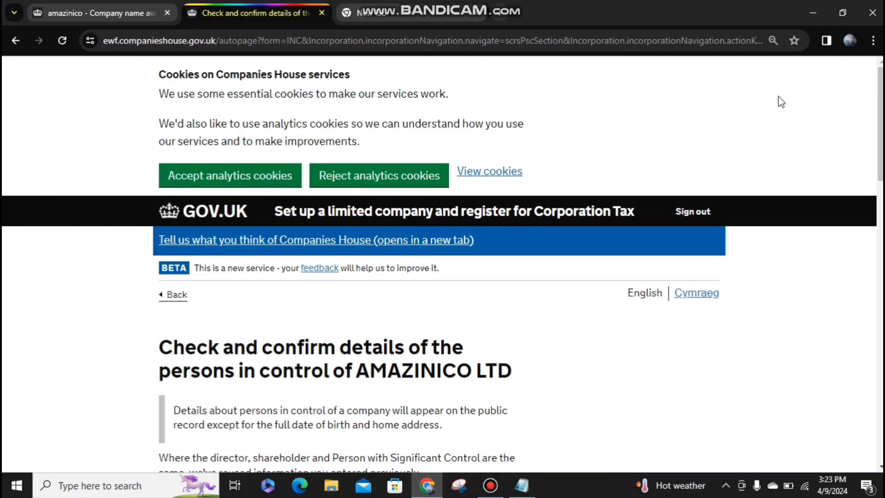
Step: Tick both 'I confirm' statements for the persons in control and save
scroll(443, 277, "down", 3)
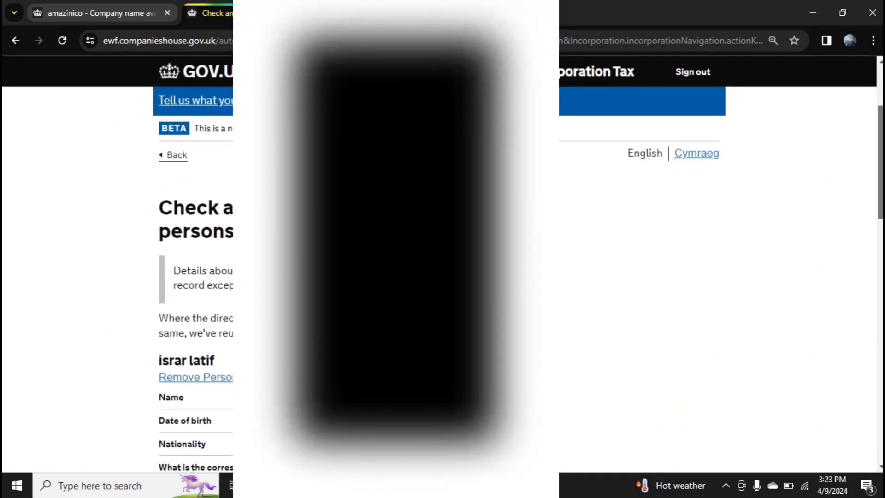
scroll(443, 277, "down", 2)
scroll(443, 277, "down", 5)
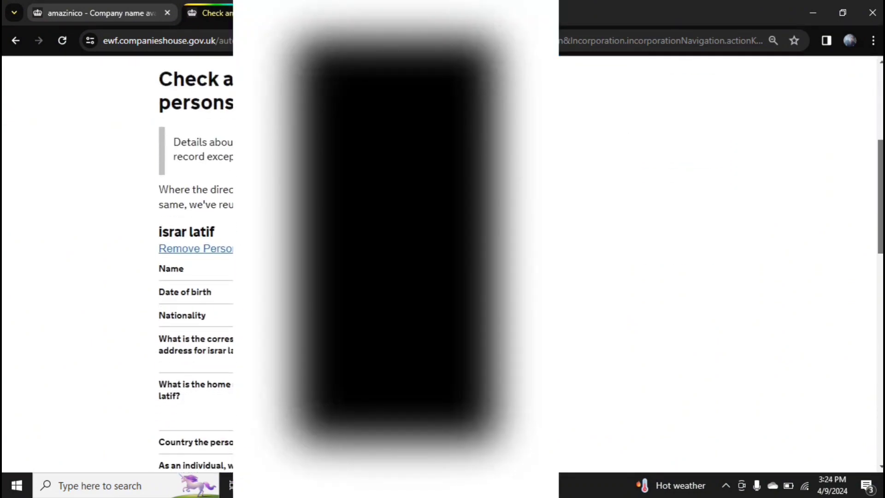
scroll(442, 277, "down", 5)
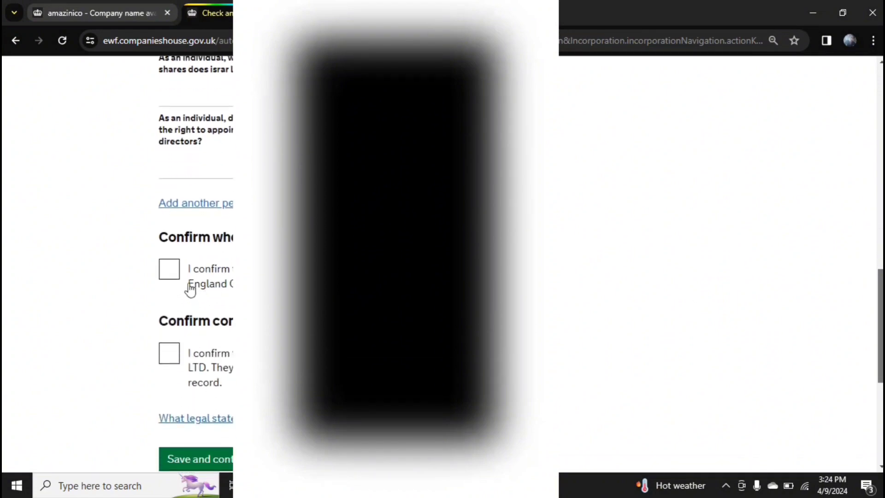
left_click(171, 273)
left_click(171, 354)
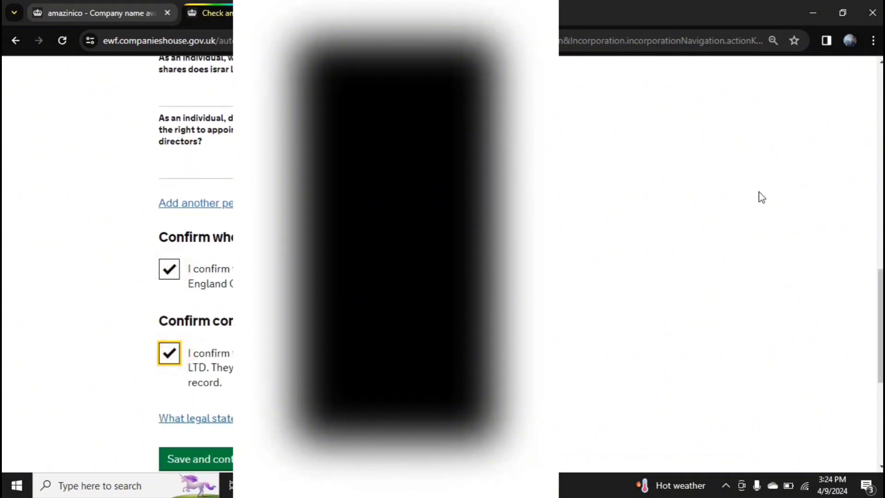
scroll(872, 301, "down", 3)
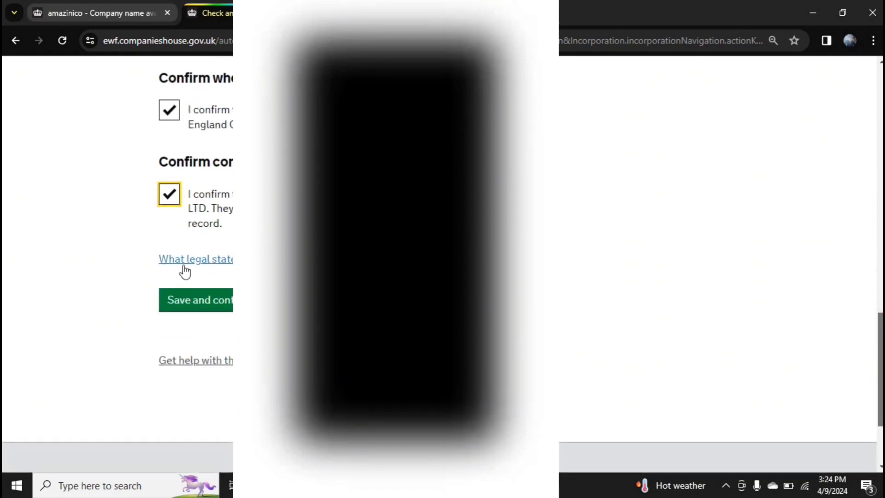
left_click(202, 310)
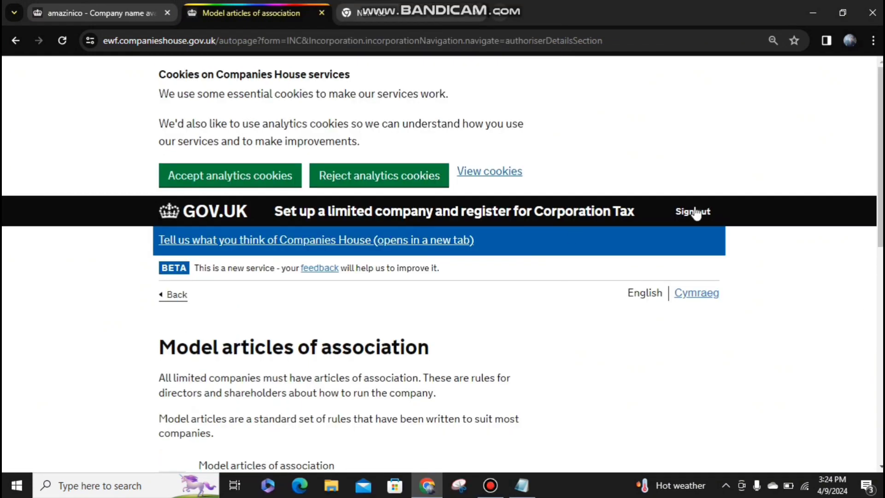
Step: Choose Yes to use the model articles of association
scroll(443, 263, "down", 3)
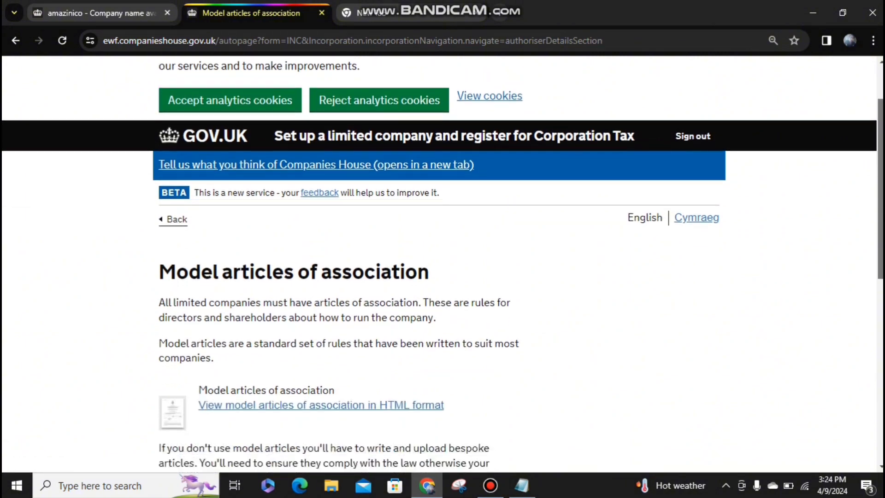
scroll(443, 263, "down", 2)
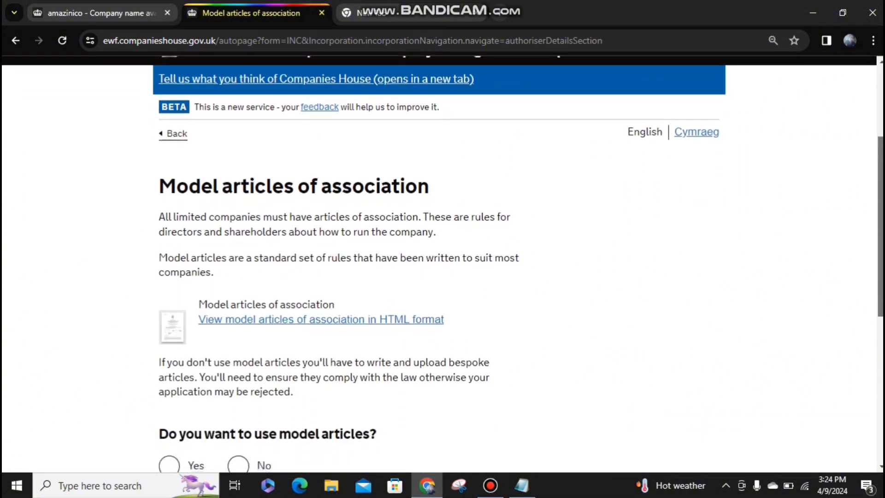
scroll(442, 263, "down", 1)
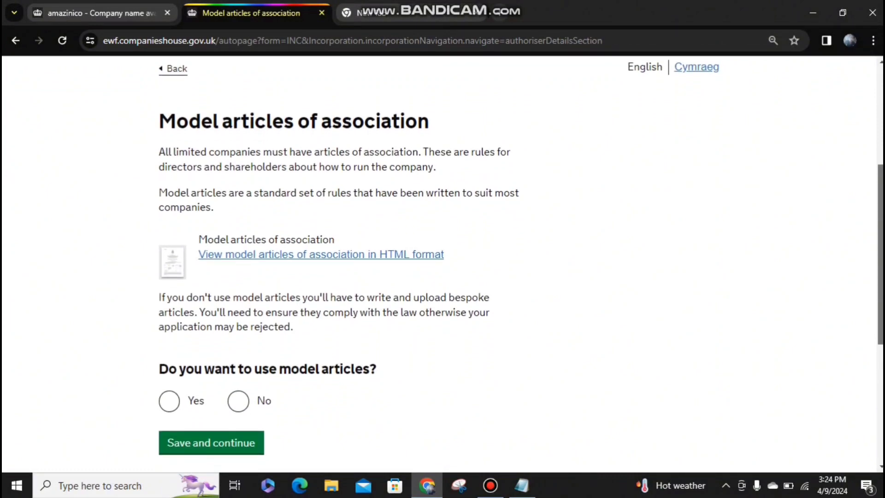
scroll(565, 282, "down", 1)
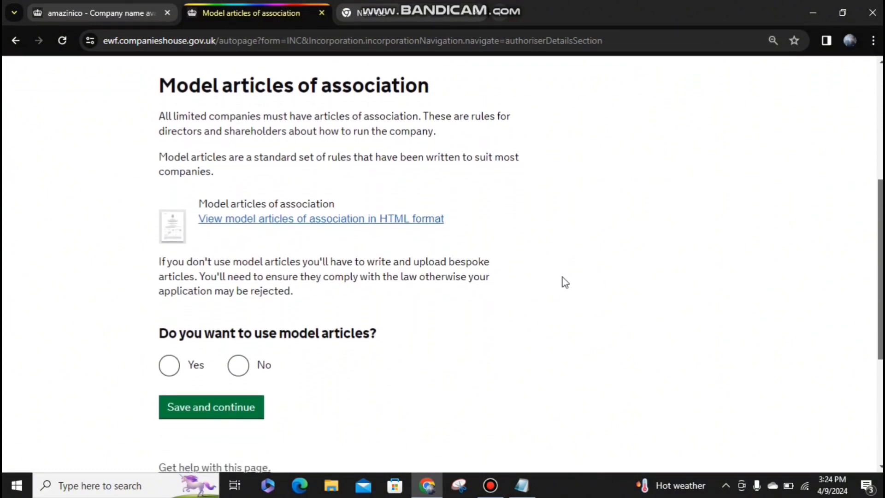
left_click(175, 368)
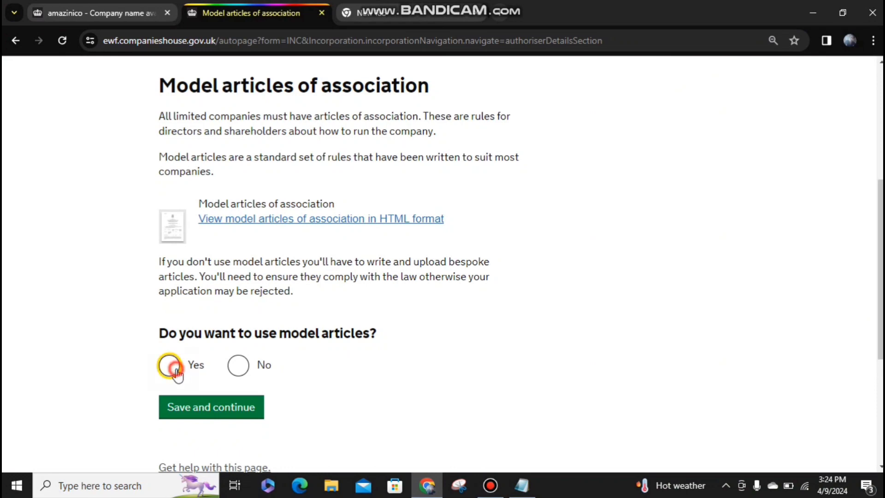
left_click(198, 410)
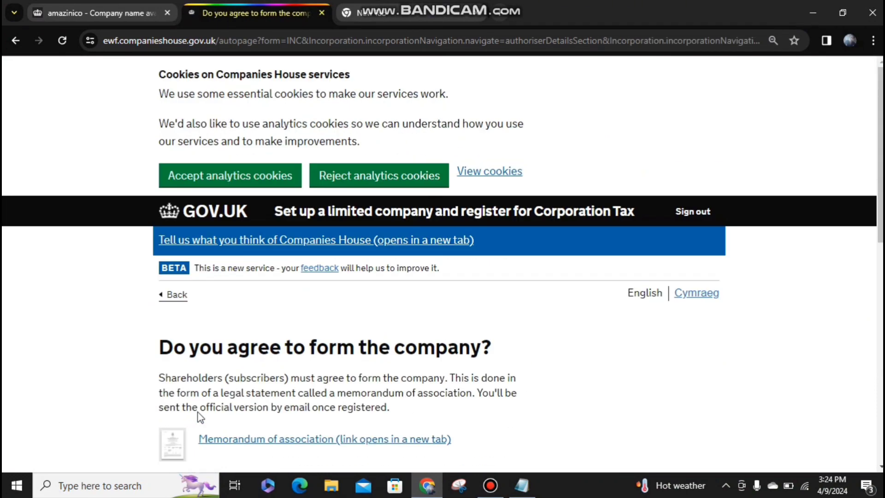
Step: Confirm agreement to form AMAZINICO LTD for lawful purposes and save
scroll(443, 263, "down", 3)
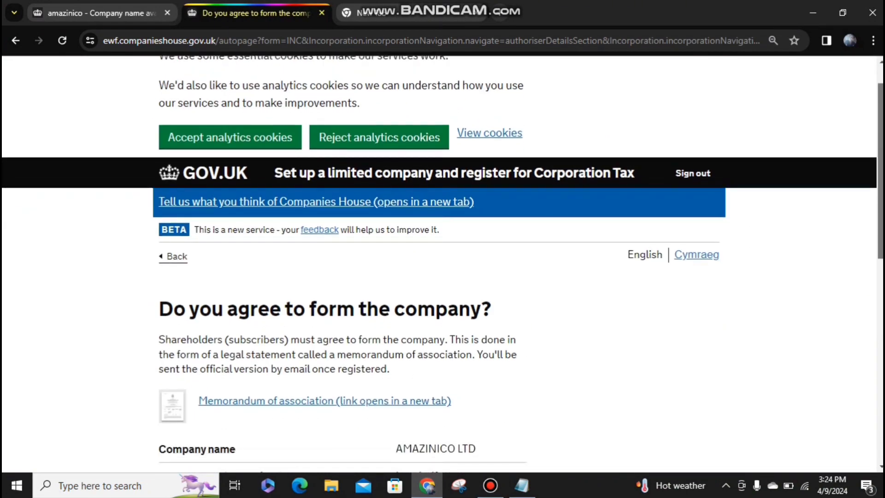
scroll(433, 291, "down", 4)
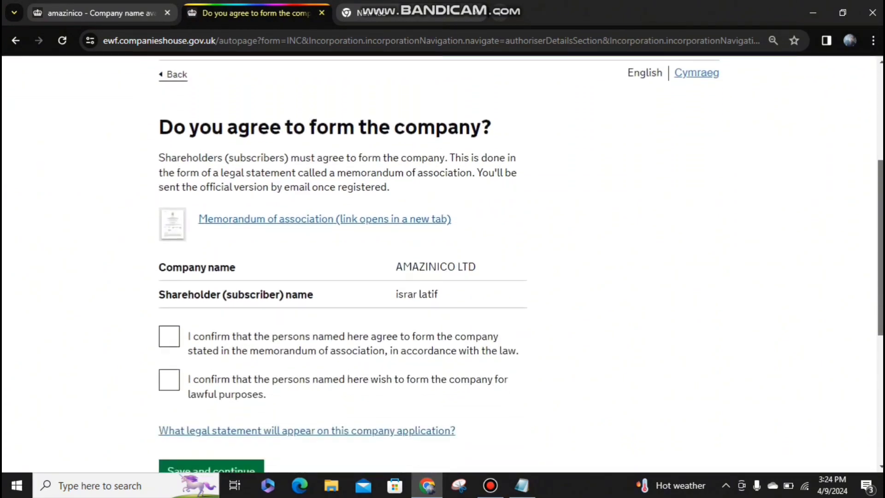
left_click(176, 258)
left_click(174, 303)
left_click(186, 391)
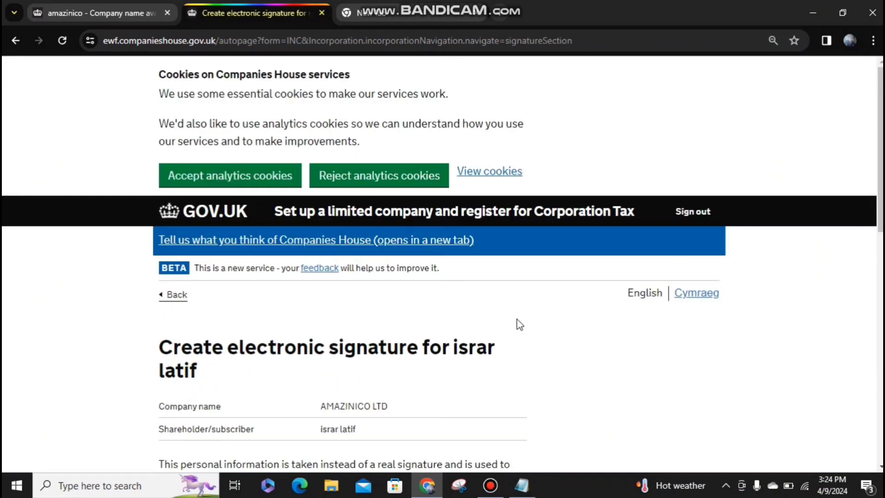
Step: Use town of birth, mother's maiden name and father's first name as signature details
scroll(443, 262, "down", 2)
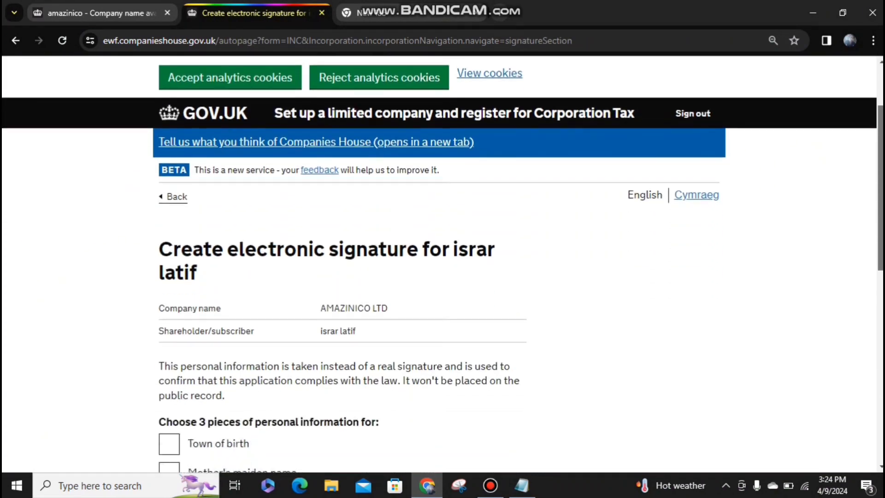
scroll(443, 263, "down", 3)
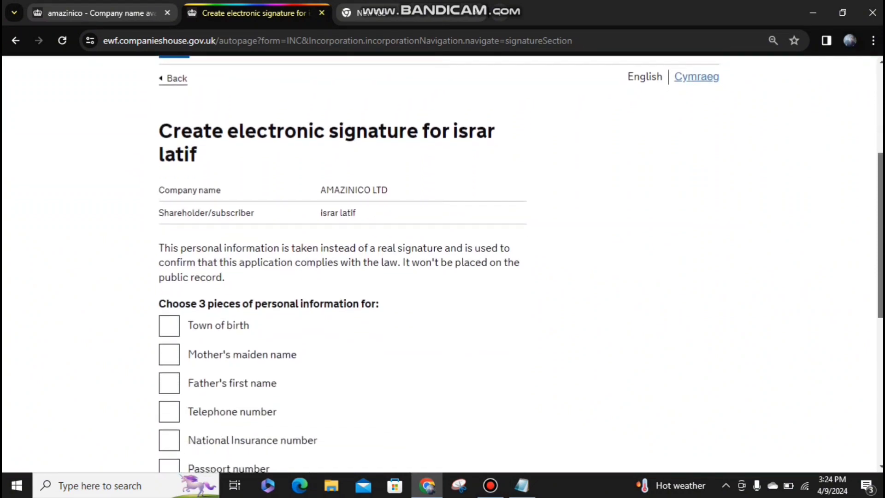
scroll(443, 262, "down", 2)
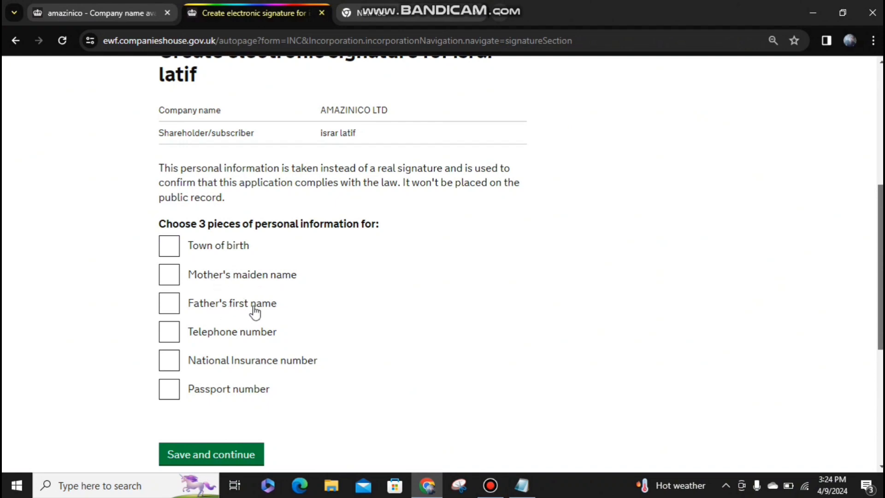
left_click(168, 252)
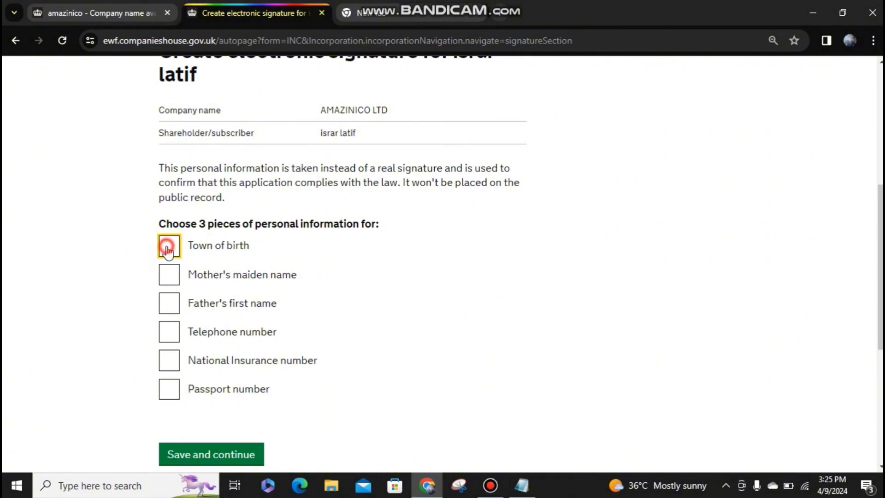
left_click(192, 302)
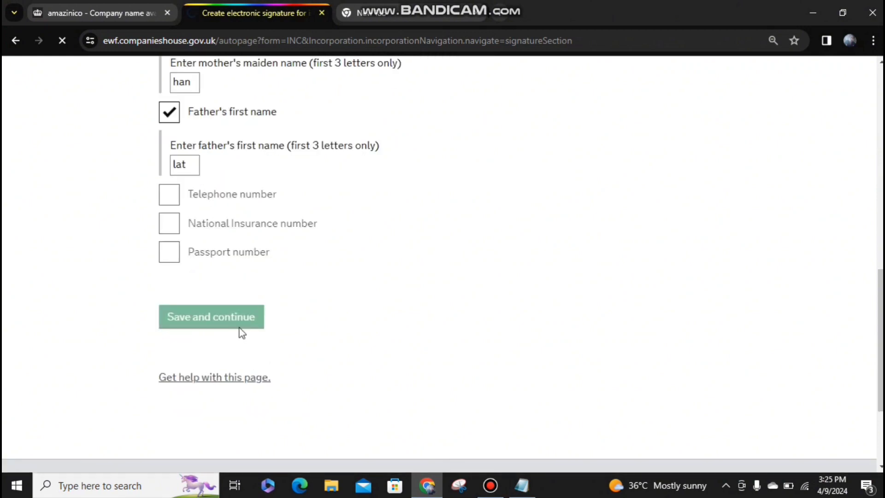
left_click(239, 326)
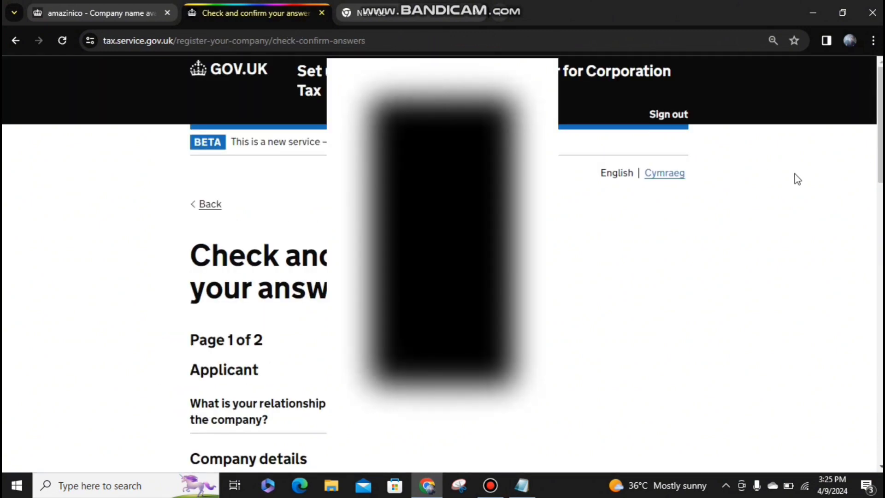
Step: Approve the first page of application answers
scroll(794, 178, "down", 2)
scroll(443, 263, "down", 8)
scroll(443, 263, "down", 9)
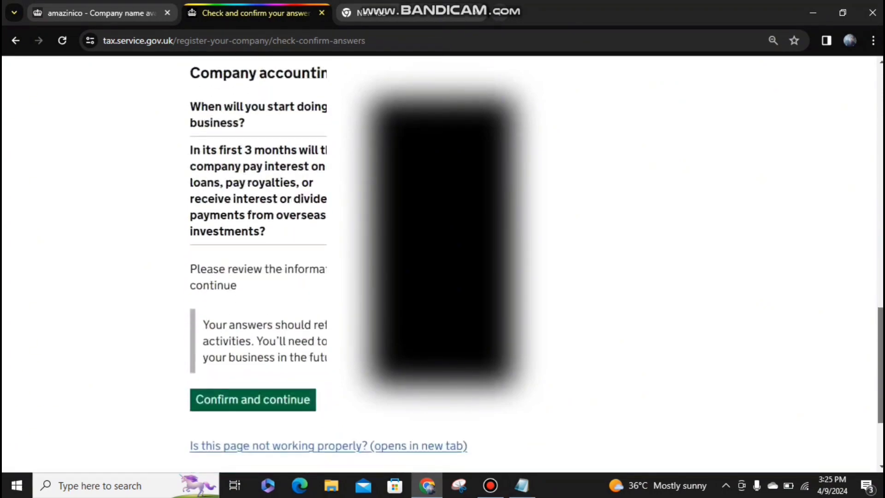
left_click(254, 401)
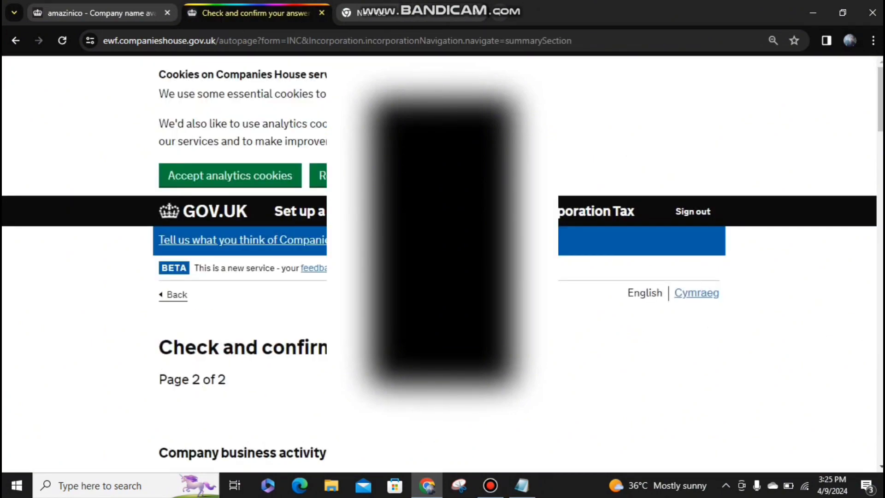
Step: Acknowledge the registration statement and send the application for £12 payment
scroll(443, 263, "down", 12)
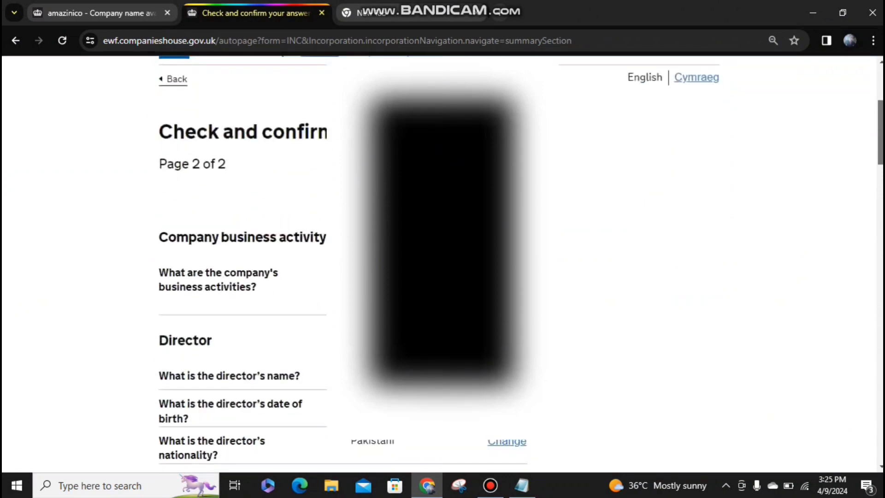
scroll(443, 263, "down", 15)
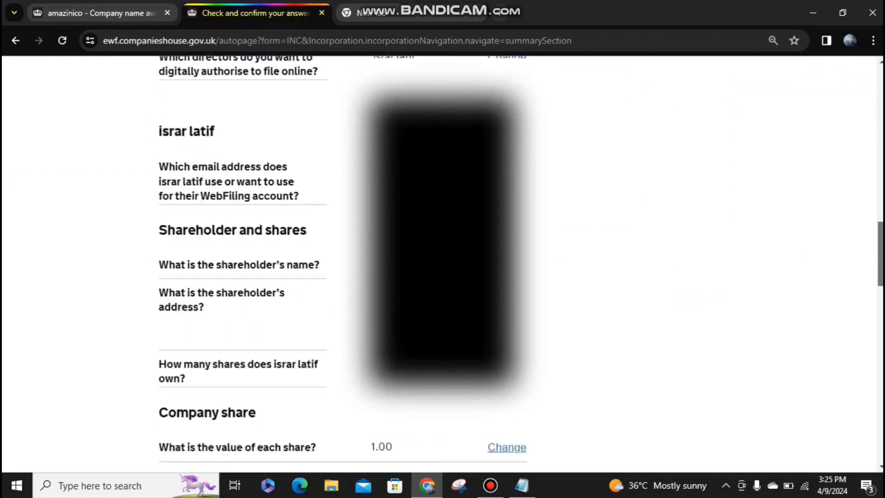
scroll(443, 263, "down", 12)
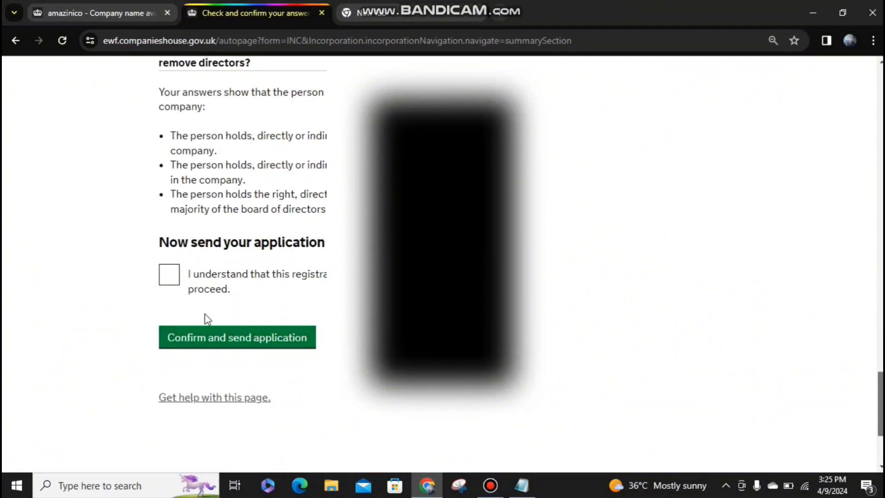
left_click(174, 283)
left_click(197, 337)
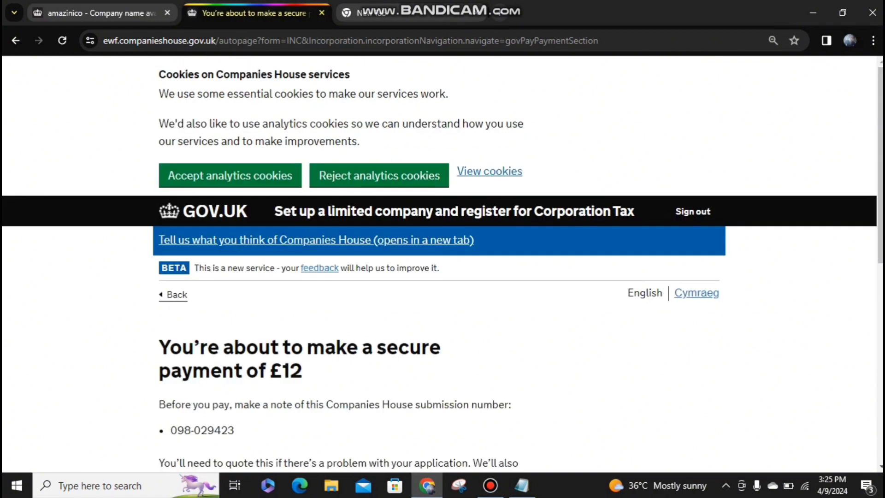
Step: Start the £12.00 fee payment by credit or debit card, reaching the card details form
scroll(442, 262, "down", 4)
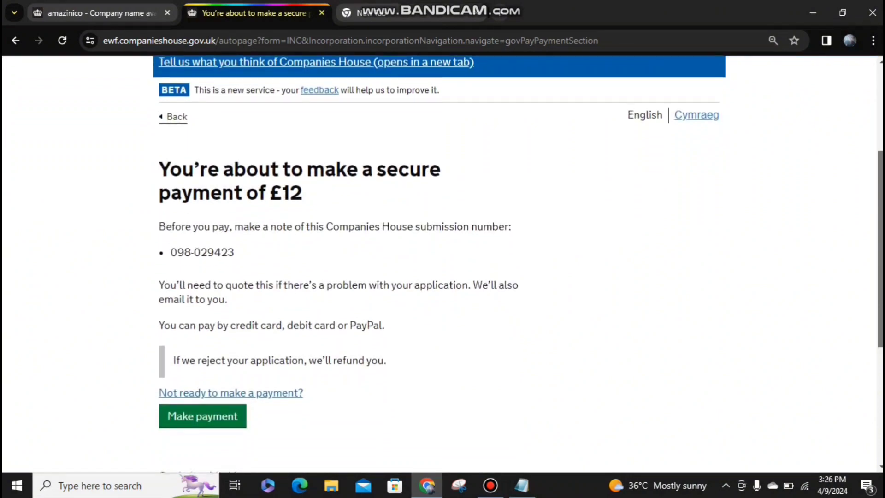
scroll(443, 262, "down", 1)
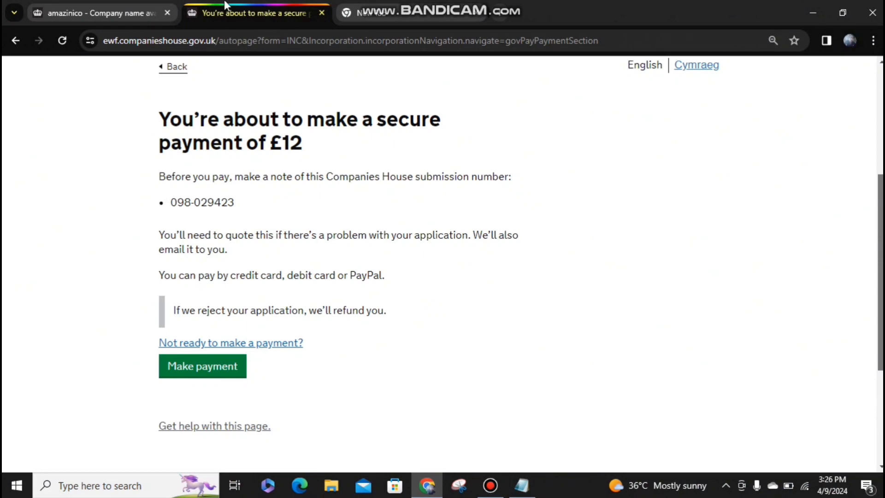
left_click(189, 374)
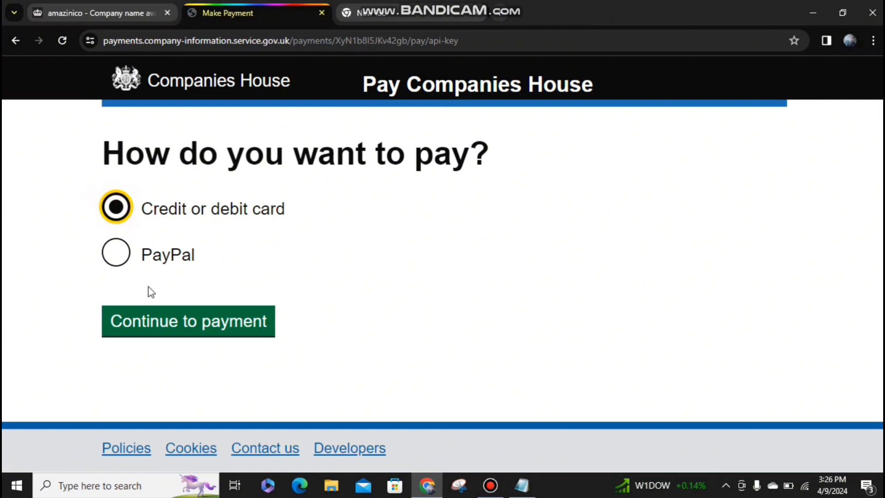
left_click(174, 322)
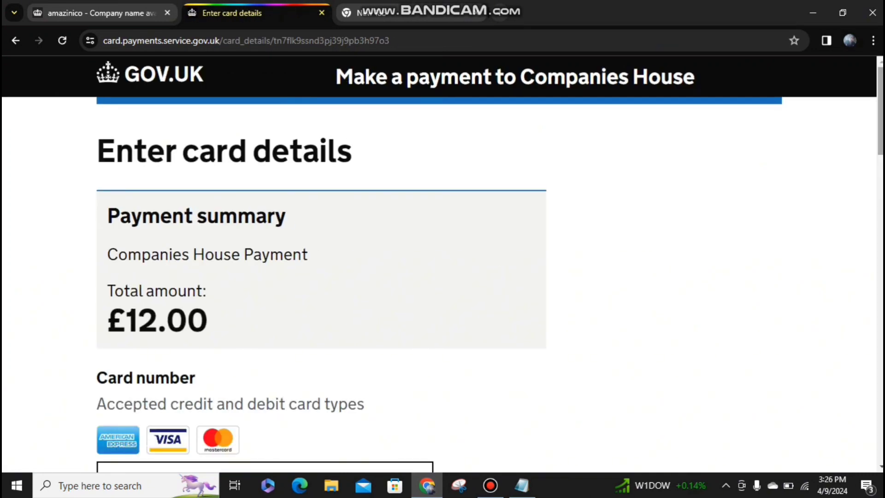
scroll(712, 230, "down", 1)
scroll(443, 258, "down", 8)
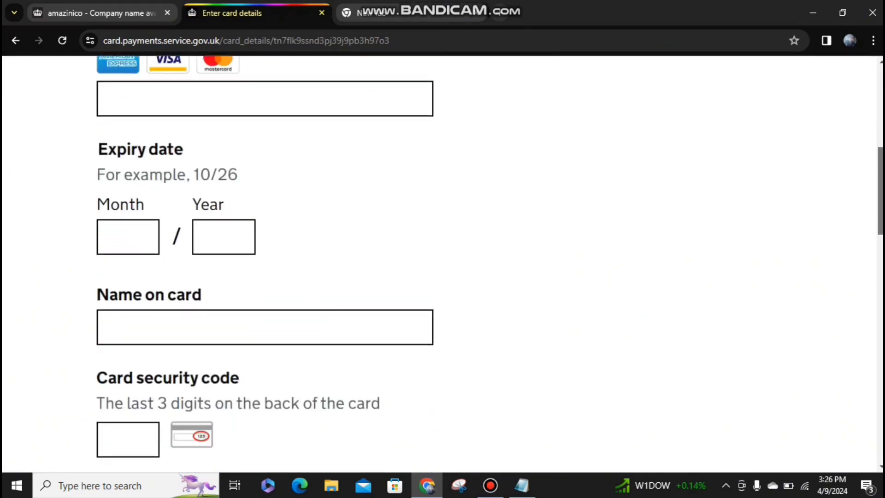
left_click(366, 94)
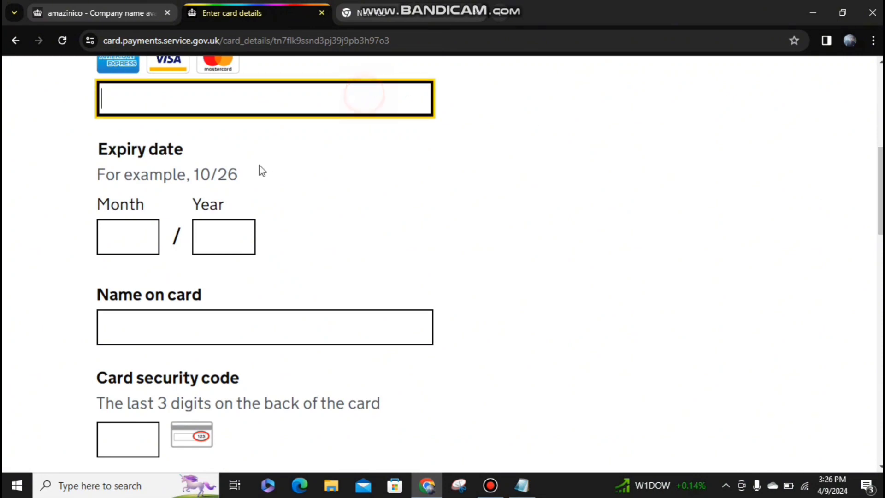
left_click(106, 244)
left_click(237, 232)
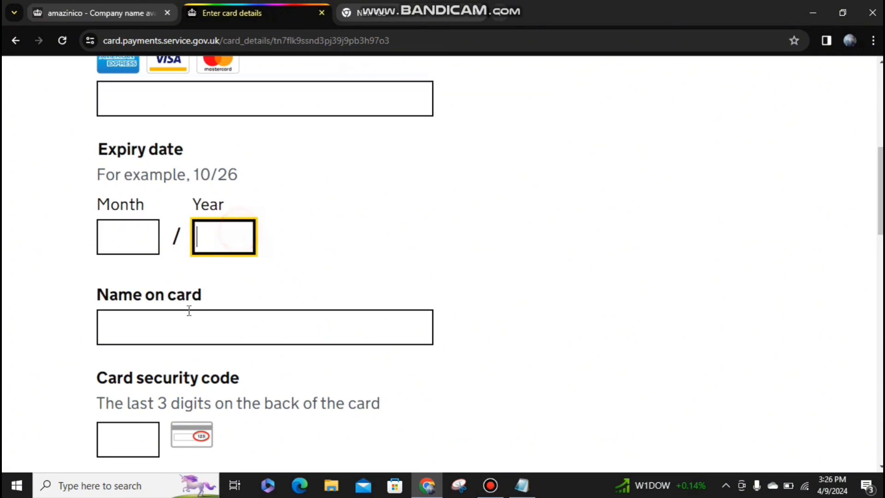
left_click(188, 317)
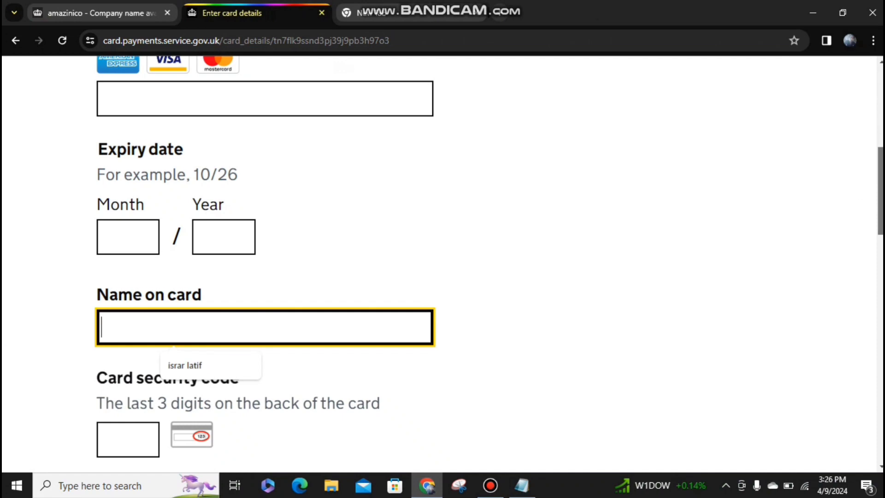
scroll(309, 257, "down", 3)
left_click(136, 316)
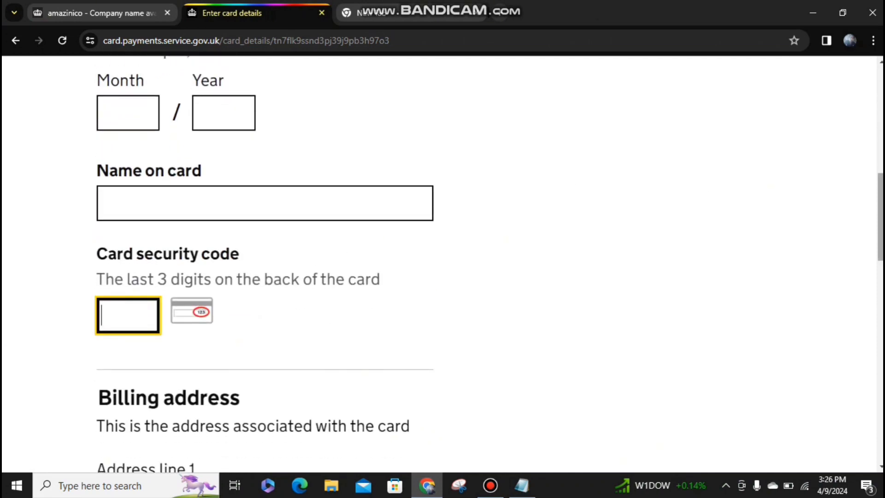
scroll(264, 263, "down", 6)
scroll(264, 263, "down", 2)
scroll(264, 262, "down", 6)
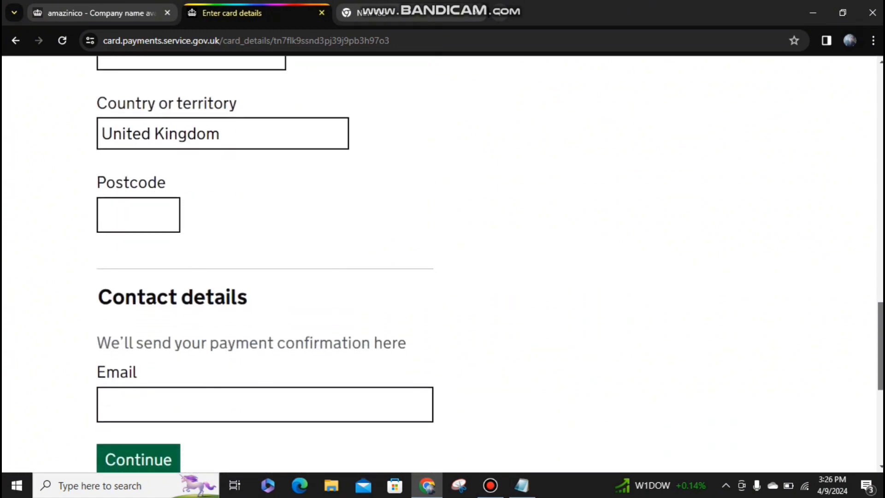
scroll(264, 263, "down", 2)
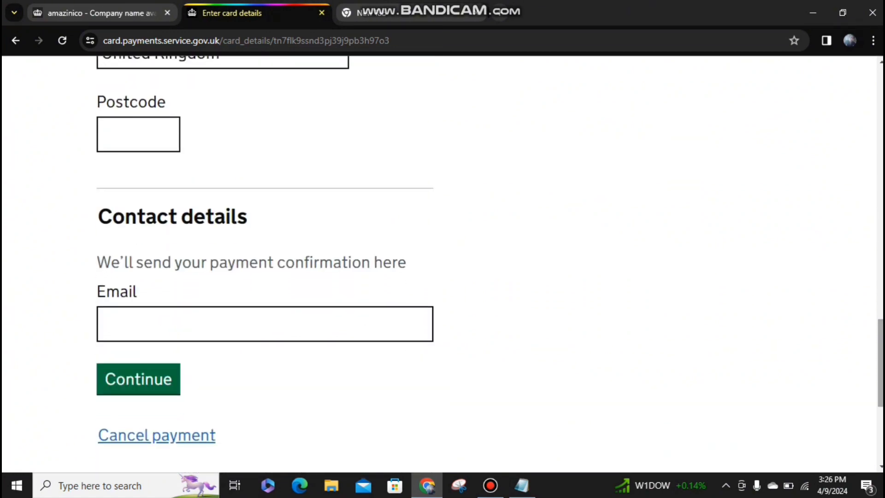